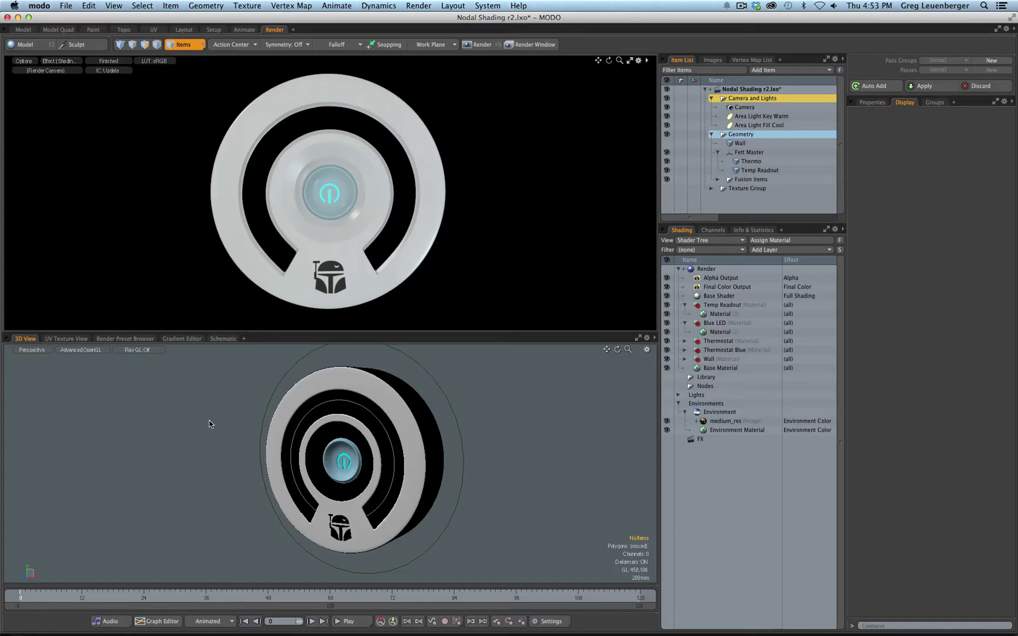
# Orbit and zoom around the thermostat to inspect its side, angle and front views
pyautogui.keyDown('alt'); pyautogui.moveTo(250, 440); pyautogui.dragTo(410, 480); pyautogui.keyUp('alt')
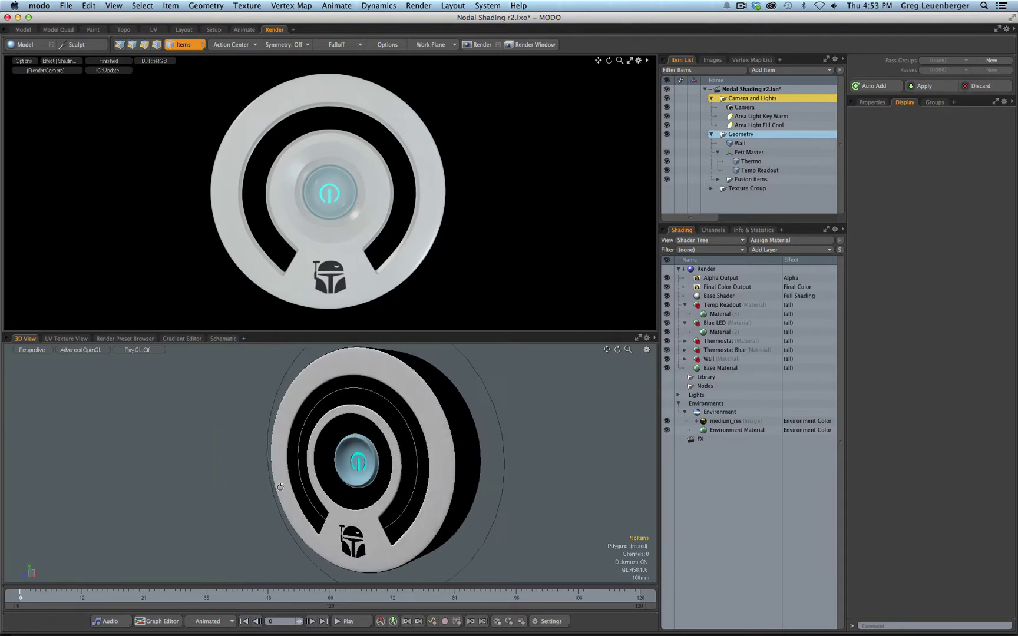
pyautogui.keyDown('alt'); pyautogui.moveTo(466, 469); pyautogui.dragTo(356, 486); pyautogui.keyUp('alt')
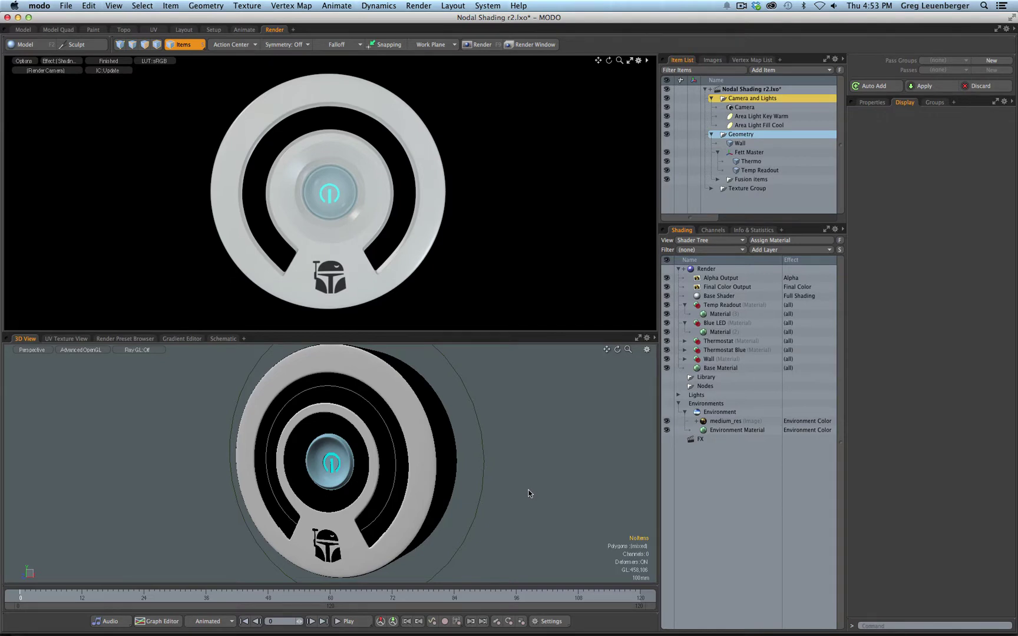
pyautogui.keyDown('ctrl'); pyautogui.keyDown('alt'); pyautogui.moveTo(460, 505); pyautogui.dragTo(403, 520); pyautogui.keyUp('alt'); pyautogui.keyUp('ctrl')
pyautogui.keyDown('alt'); pyautogui.keyDown('shift'); pyautogui.moveTo(346, 535); pyautogui.dragTo(353, 487); pyautogui.keyUp('shift'); pyautogui.keyUp('alt')
pyautogui.keyDown('alt'); pyautogui.moveTo(354, 487); pyautogui.dragTo(354, 456); pyautogui.keyUp('alt')
pyautogui.keyDown('ctrl'); pyautogui.keyDown('alt'); pyautogui.moveTo(354, 457); pyautogui.dragTo(414, 469); pyautogui.keyUp('alt'); pyautogui.keyUp('ctrl')
pyautogui.keyDown('ctrl'); pyautogui.keyDown('alt'); pyautogui.moveTo(415, 468); pyautogui.dragTo(445, 468); pyautogui.keyUp('alt'); pyautogui.keyUp('ctrl')
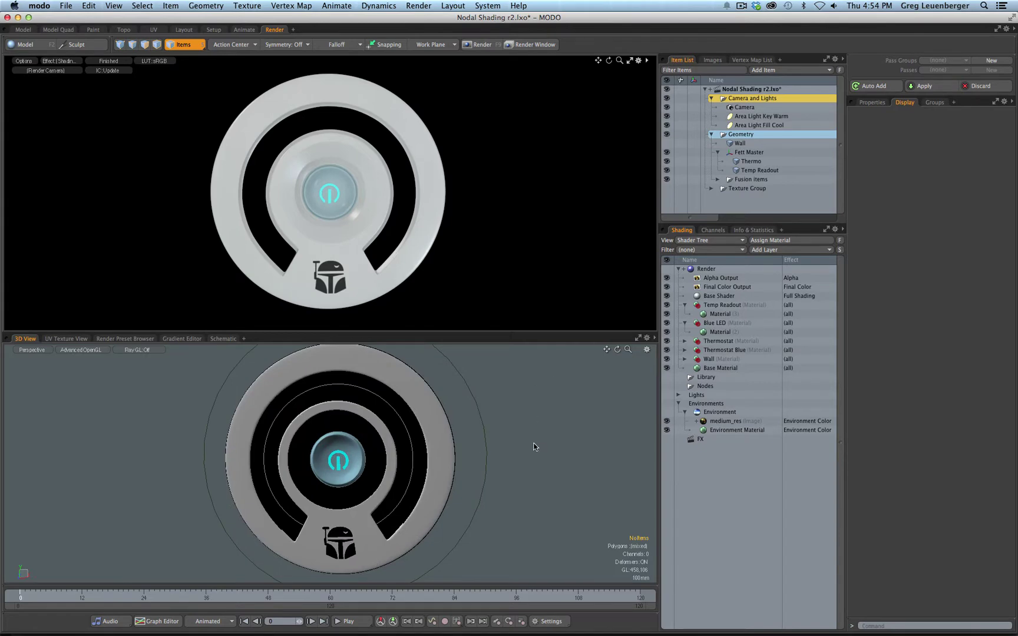
pyautogui.keyDown('alt'); pyautogui.moveTo(523, 451); pyautogui.dragTo(409, 456); pyautogui.keyUp('alt')
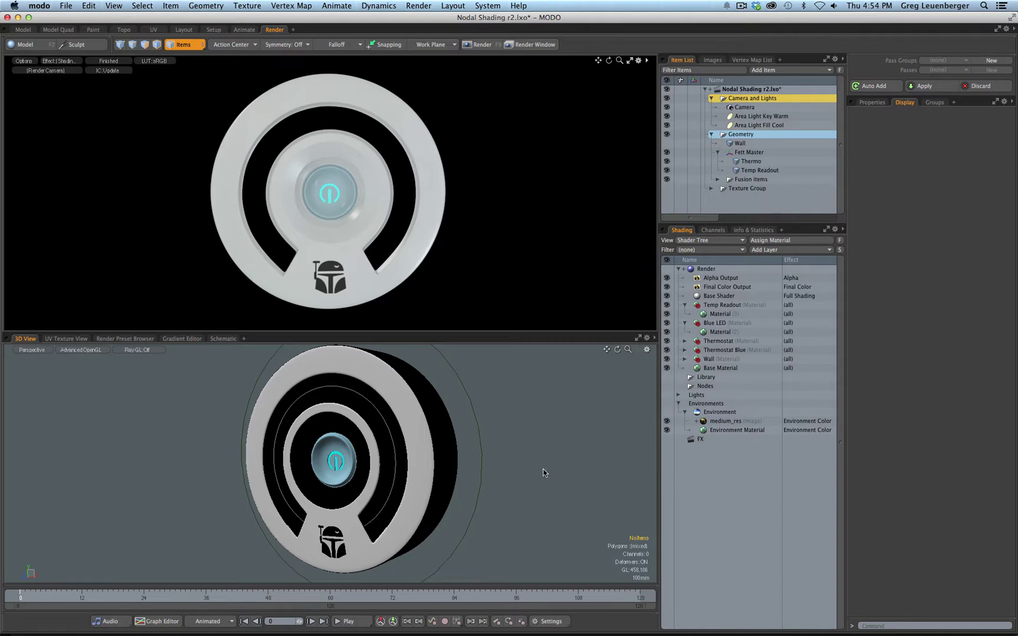
pyautogui.keyDown('alt'); pyautogui.moveTo(357, 461); pyautogui.dragTo(462, 494); pyautogui.keyUp('alt')
pyautogui.scroll(5, 400, 473)
pyautogui.scroll(-3, 464, 495)
pyautogui.scroll(1, 466, 495)
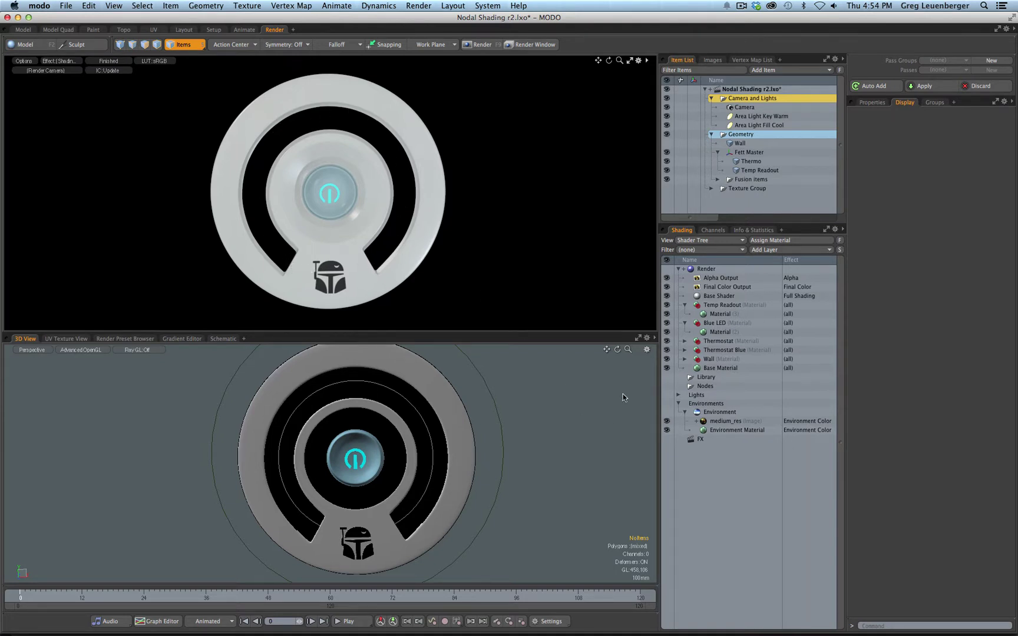
# Select Temp Readout and add a Gradient layer to its material in the Shader Tree
pyautogui.click(382, 254)
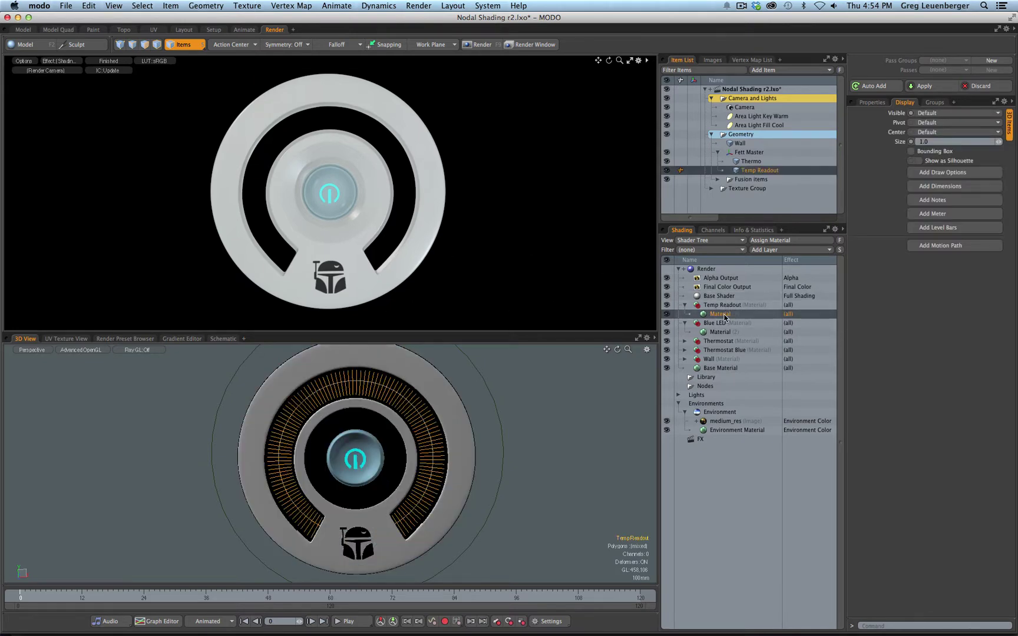
pyautogui.click(760, 250)
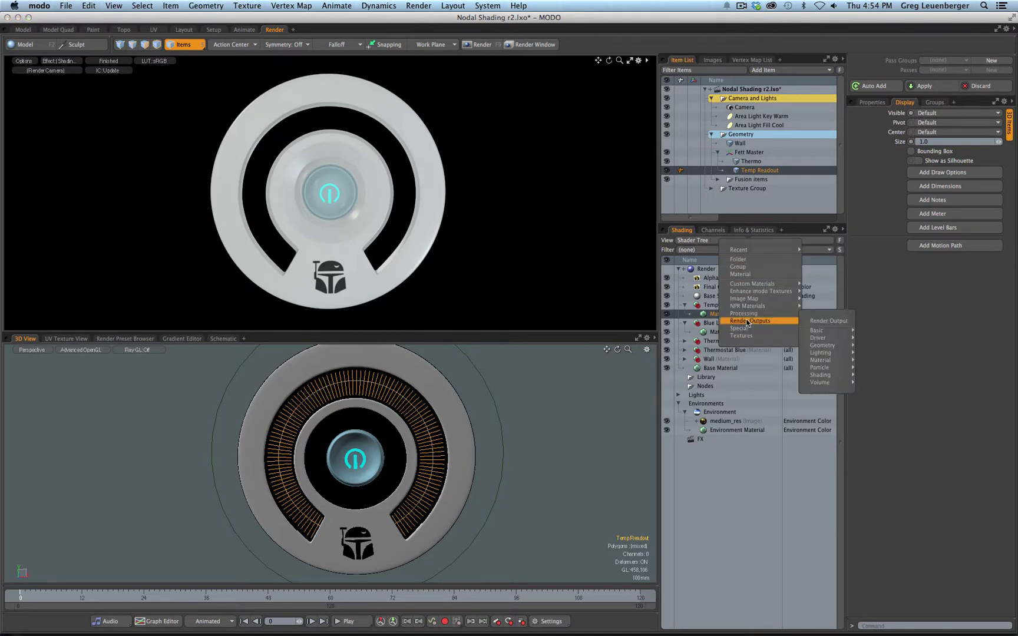
pyautogui.moveTo(747, 316)
pyautogui.click(817, 321)
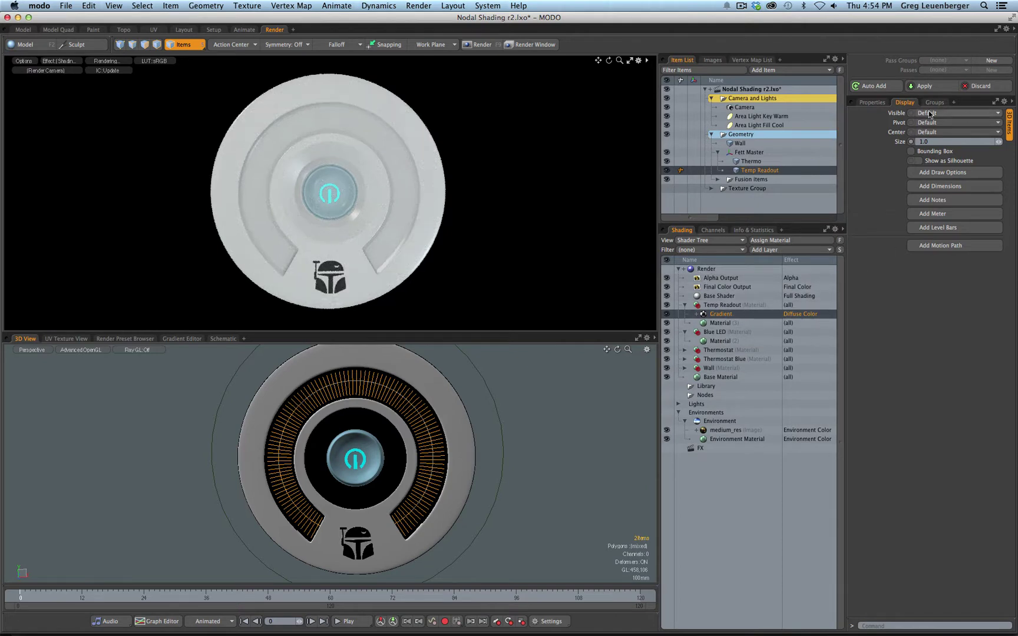
# Open the Gradient layer's Color gradient in the Gradient Editor
pyautogui.click(873, 102)
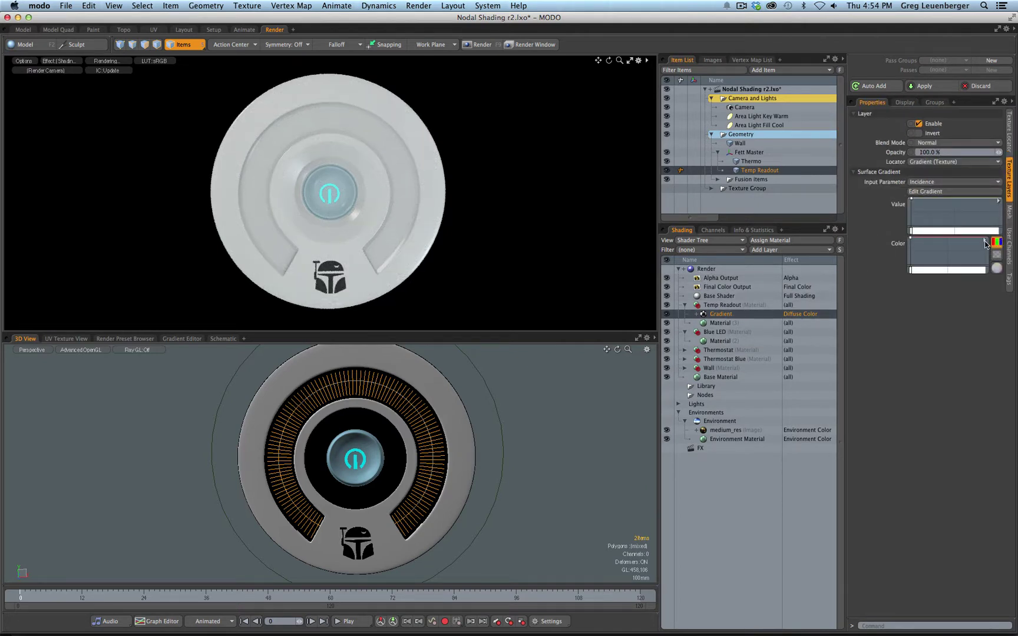
pyautogui.click(986, 243)
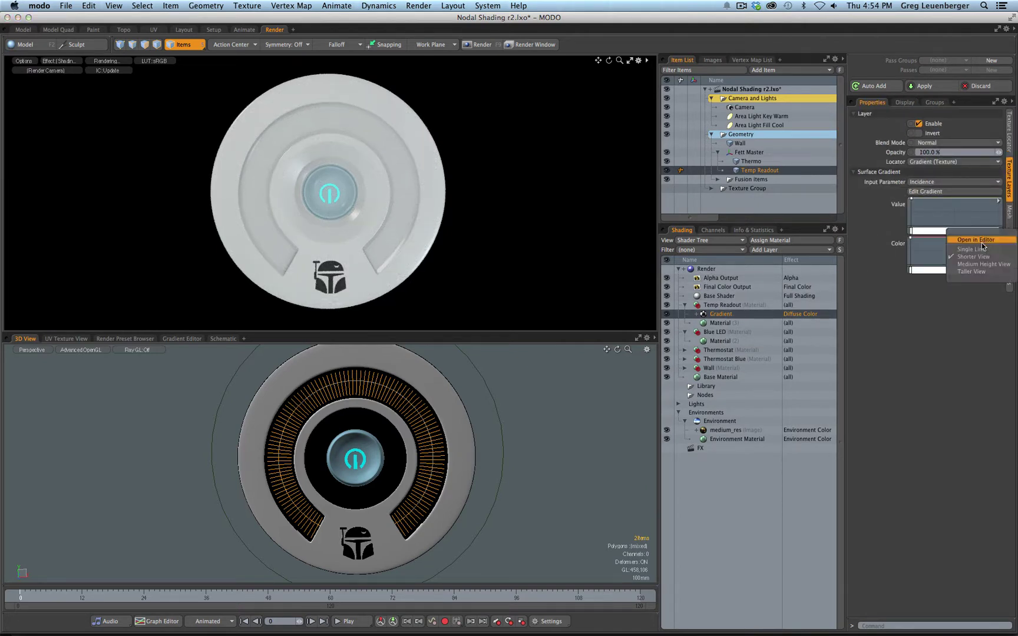
pyautogui.click(978, 241)
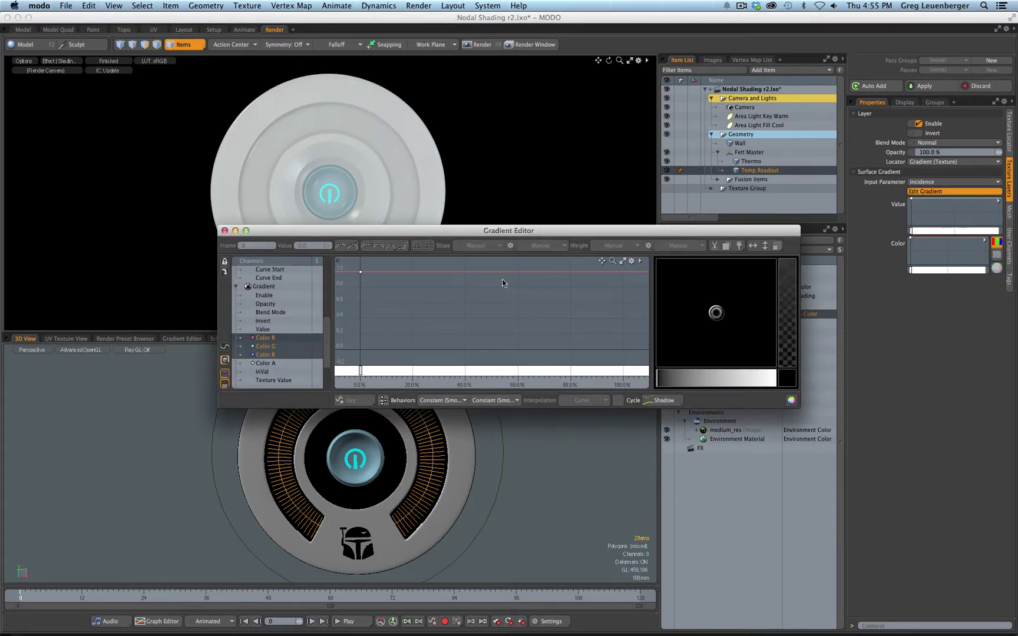
# Add a gradient key at 100% and set the 0% keys to blue
pyautogui.middleClick(625, 271)
pyautogui.moveTo(717, 313); pyautogui.dragTo(764, 331)
pyautogui.moveTo(442, 334); pyautogui.dragTo(335, 257)
pyautogui.moveTo(716, 313); pyautogui.dragTo(687, 355)
# Dock the Gradient Editor in the lower panel and change the 100% key to red
pyautogui.click(225, 231)
pyautogui.click(185, 339)
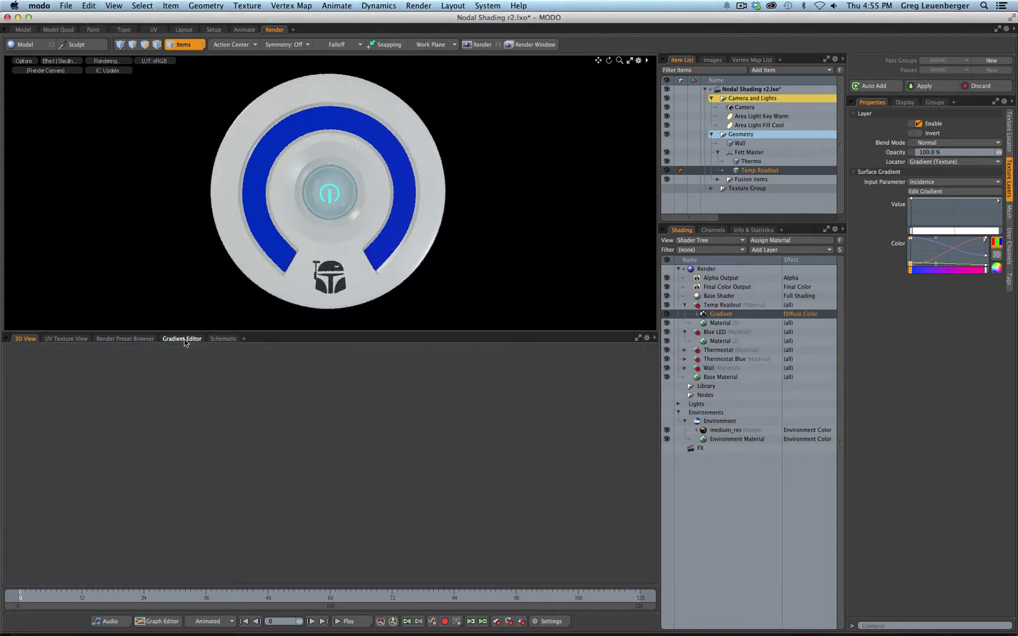
pyautogui.click(463, 562)
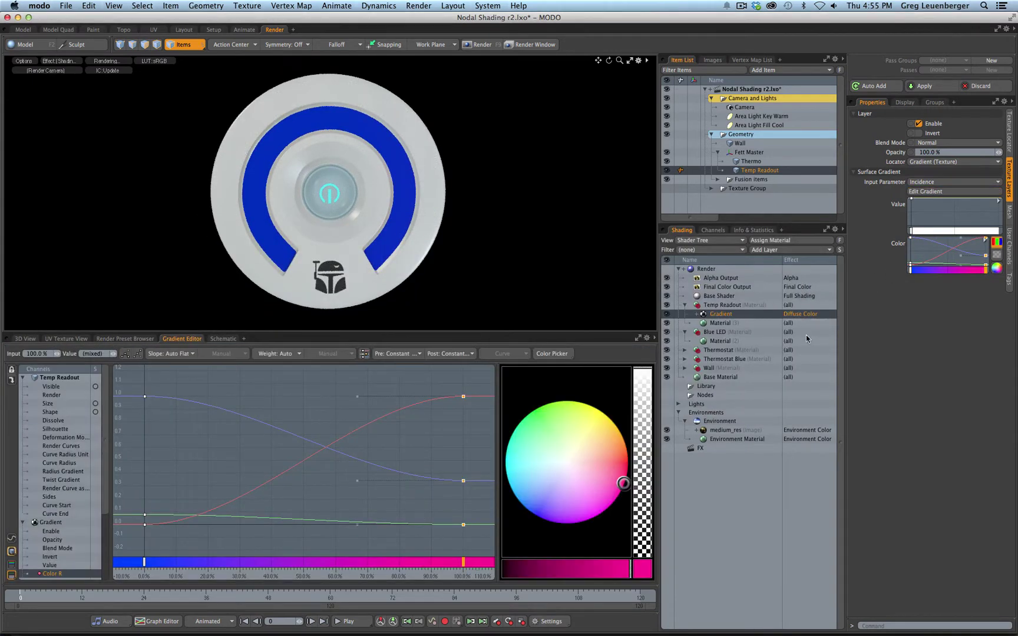
pyautogui.moveTo(623, 484); pyautogui.dragTo(626, 461)
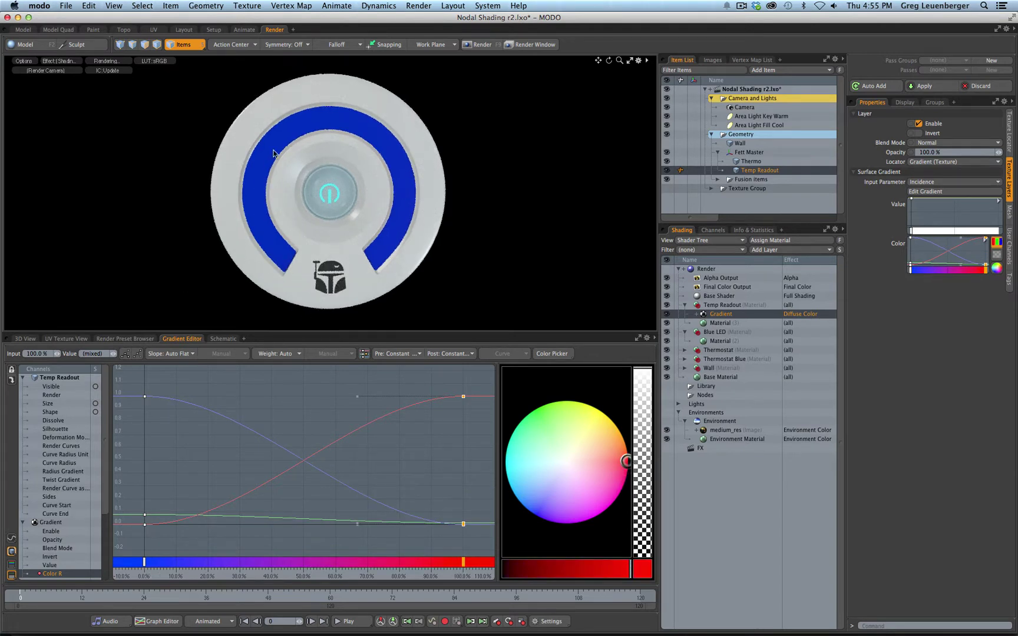
pyautogui.click(470, 380)
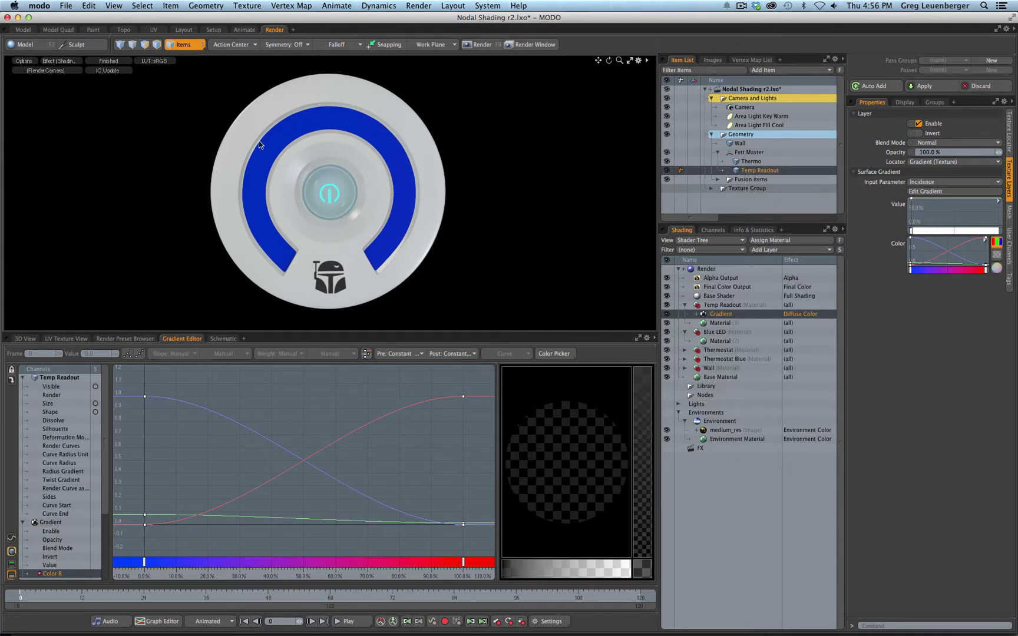
# Browse the gradient's Input Parameter list and close it, leaving Incidence
pyautogui.click(938, 182)
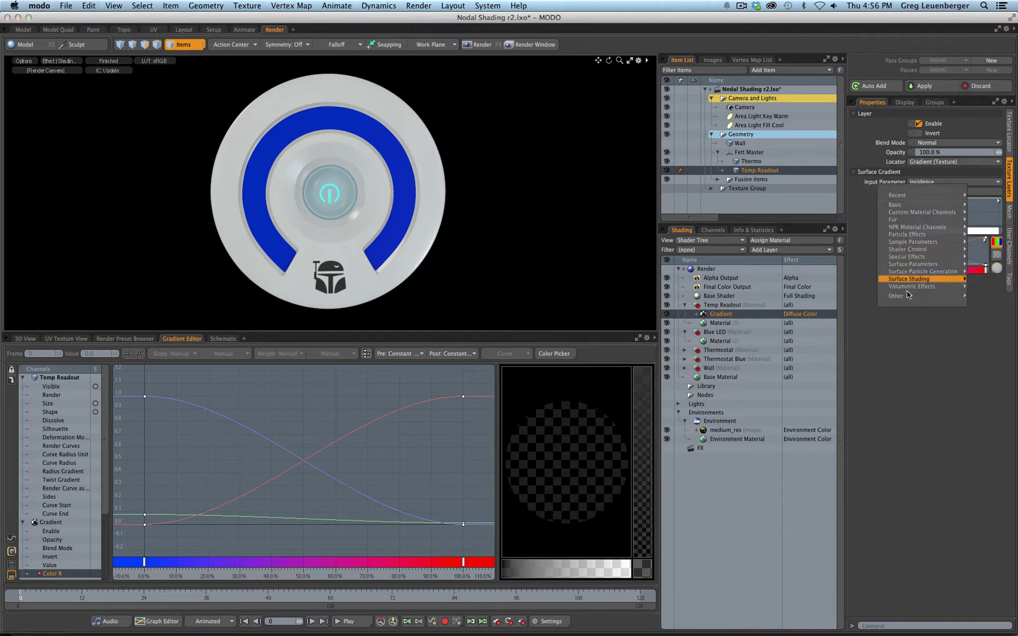
pyautogui.moveTo(907, 291)
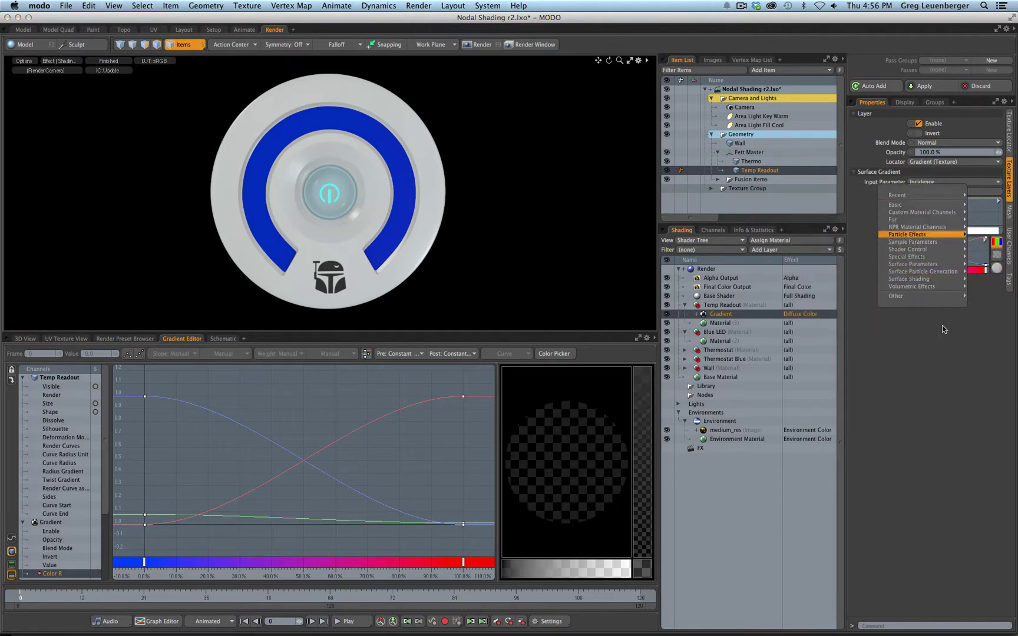
pyautogui.click(910, 454)
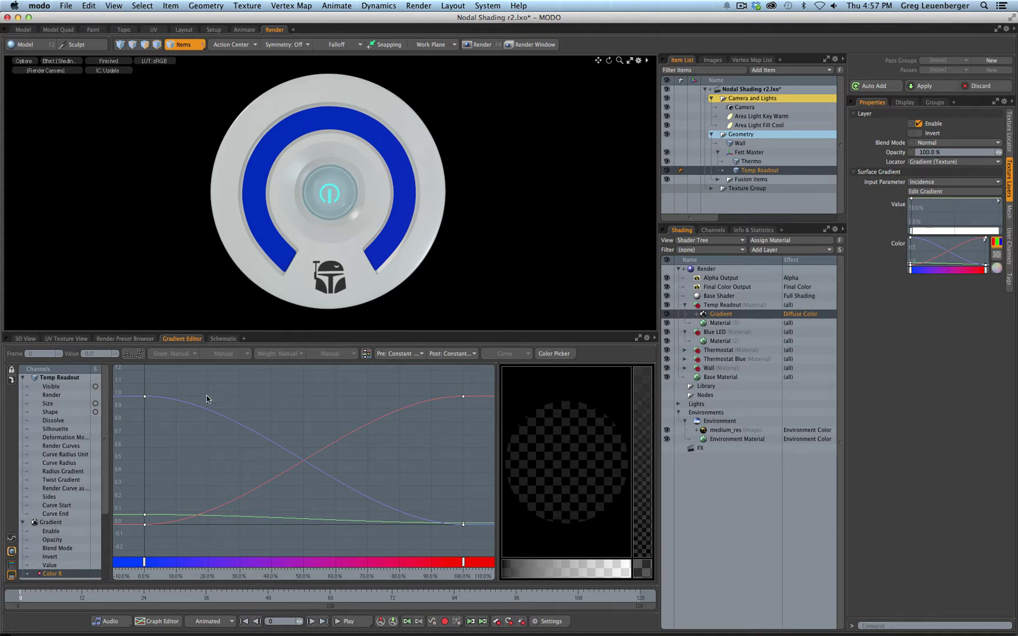
# Show the Schematic workspace and delete the Temp Readout's Gradient layer
pyautogui.click(225, 339)
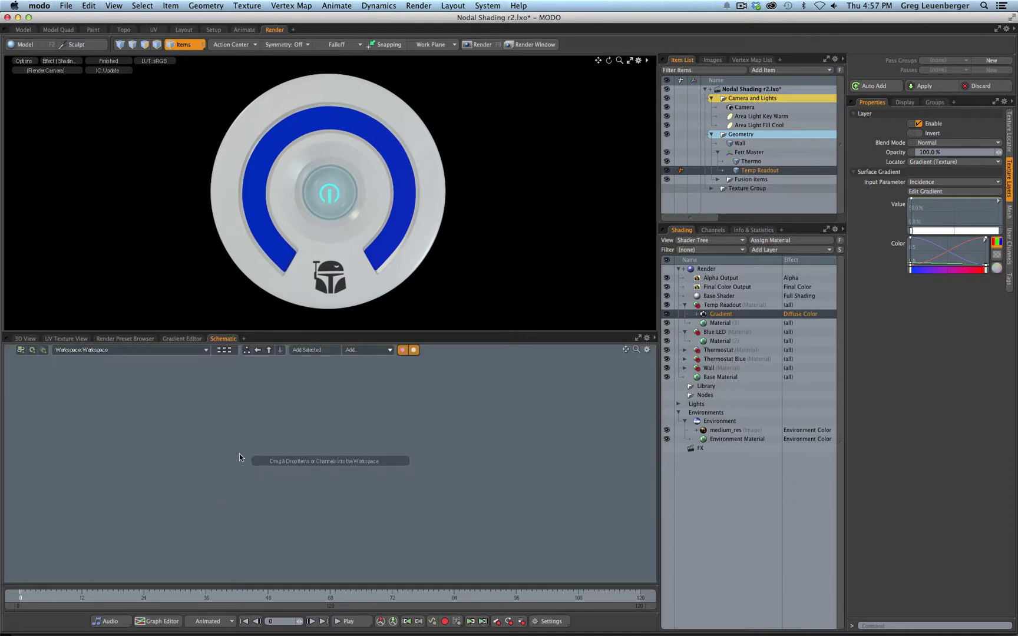
pyautogui.rightClick(716, 314)
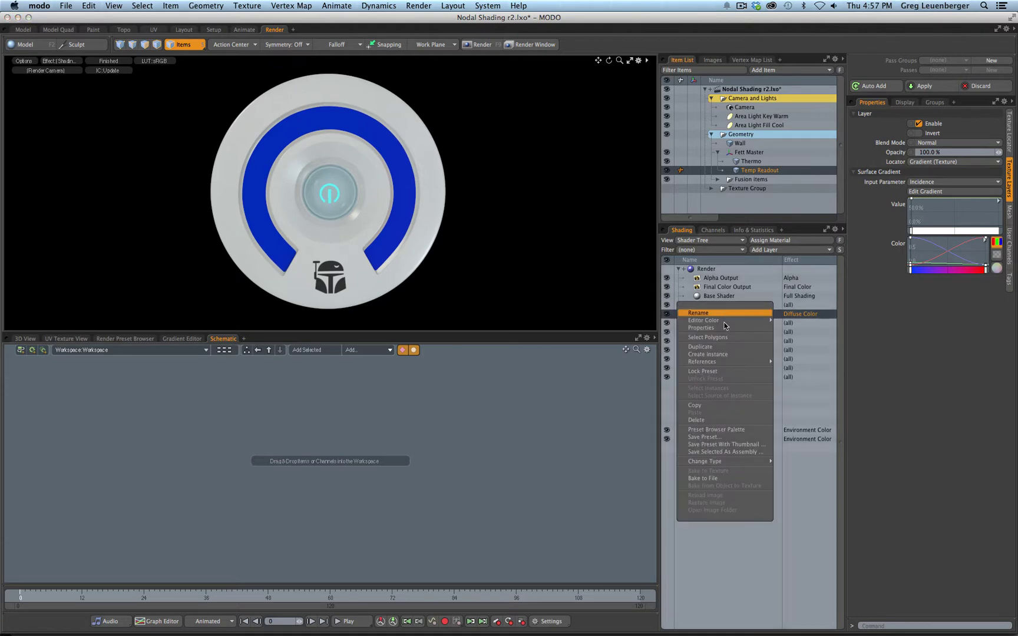
pyautogui.click(704, 420)
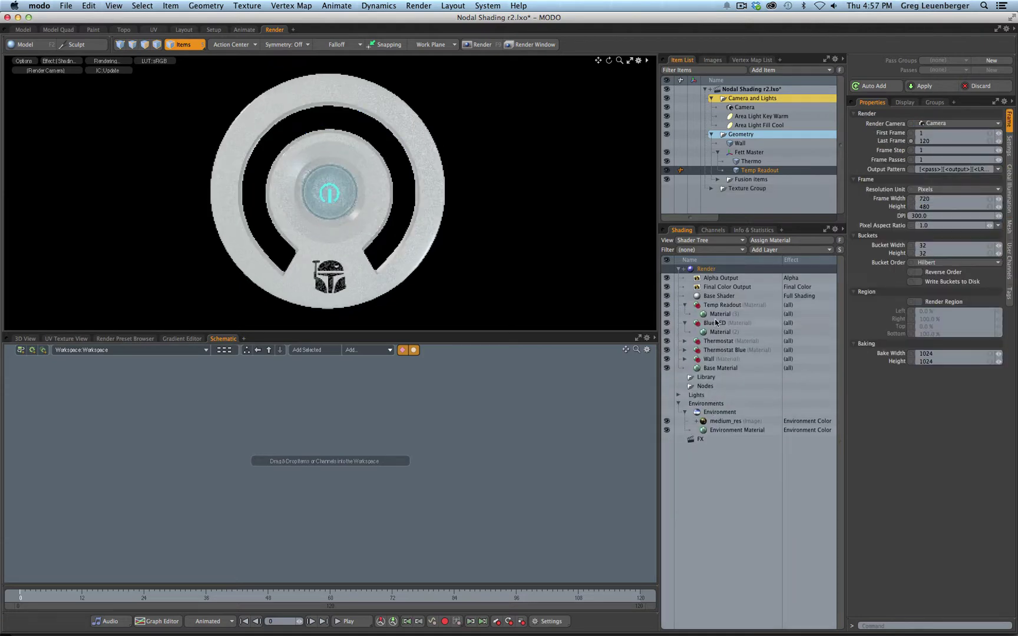
# Drag the Temp Readout material into the Schematic as a node and list its channels
pyautogui.click(725, 314)
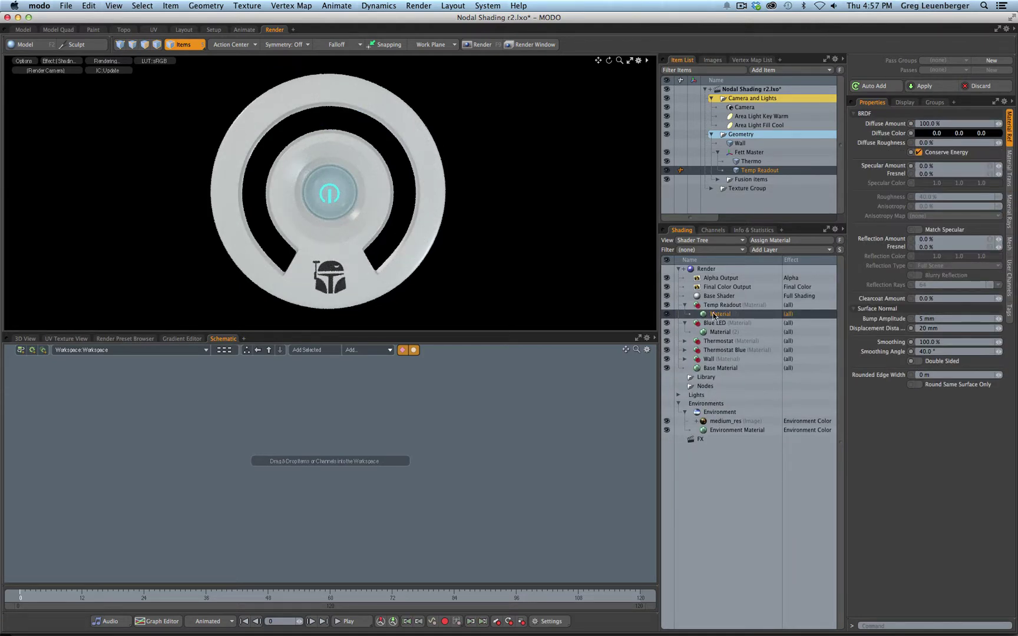
pyautogui.moveTo(713, 315); pyautogui.dragTo(475, 452)
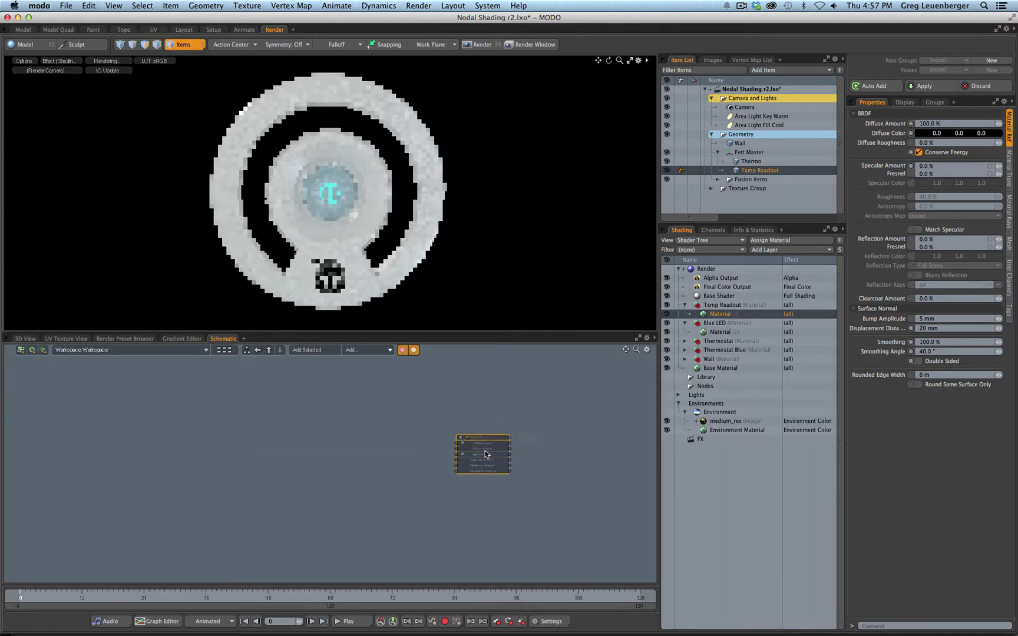
pyautogui.scroll(5, 504, 453)
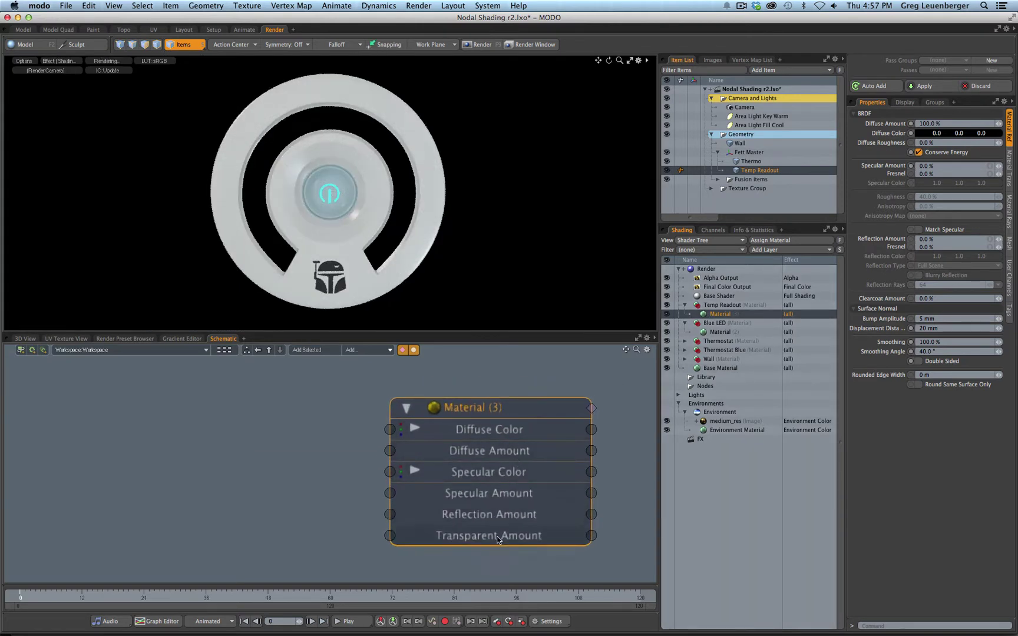
pyautogui.click(713, 230)
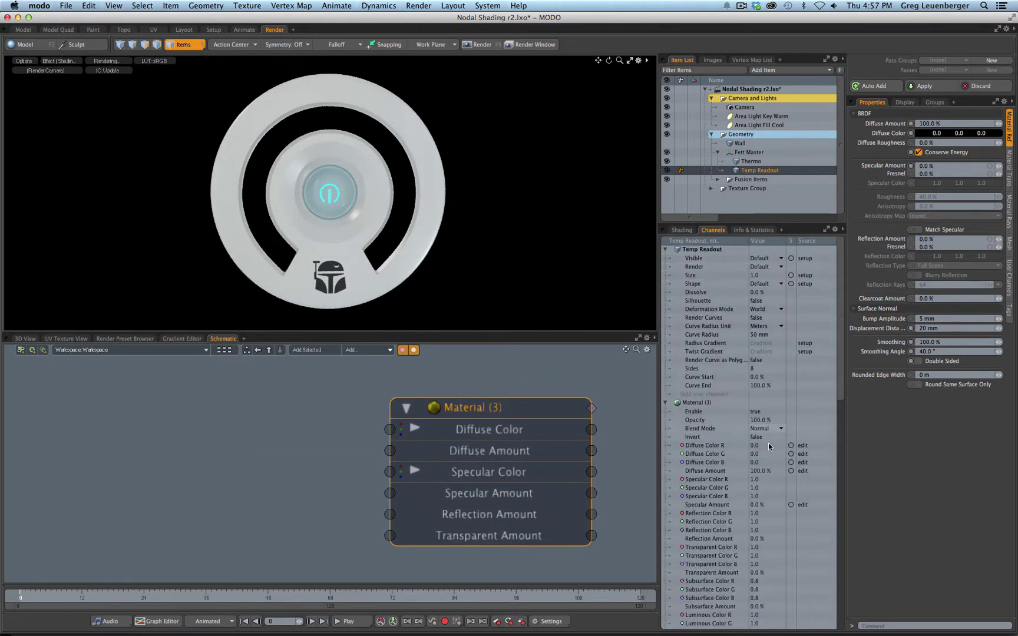
pyautogui.scroll(-2, 831, 473)
pyautogui.scroll(-13, 831, 473)
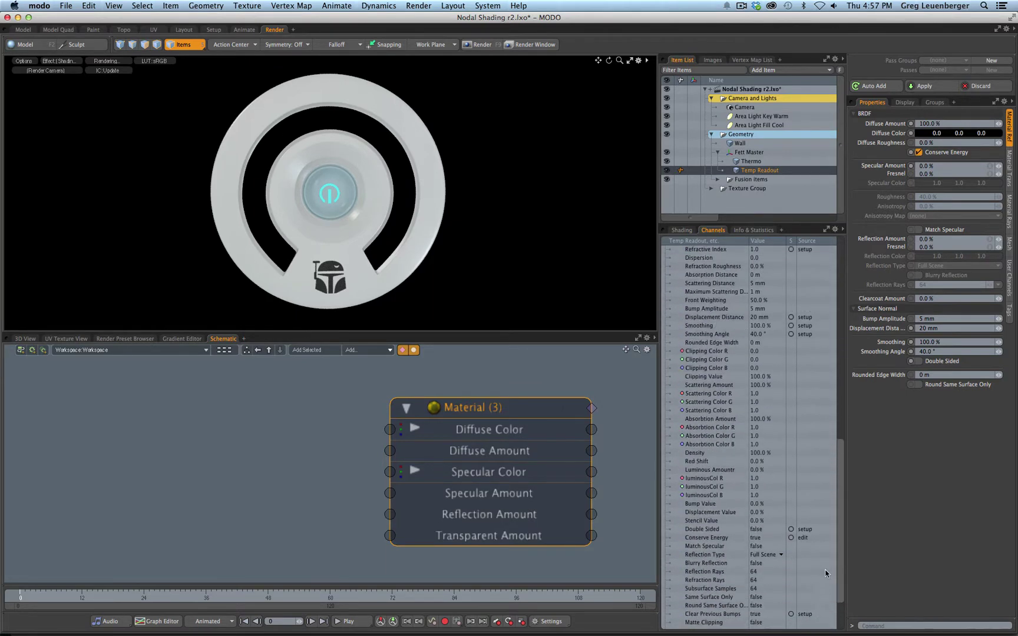
pyautogui.scroll(16, 829, 549)
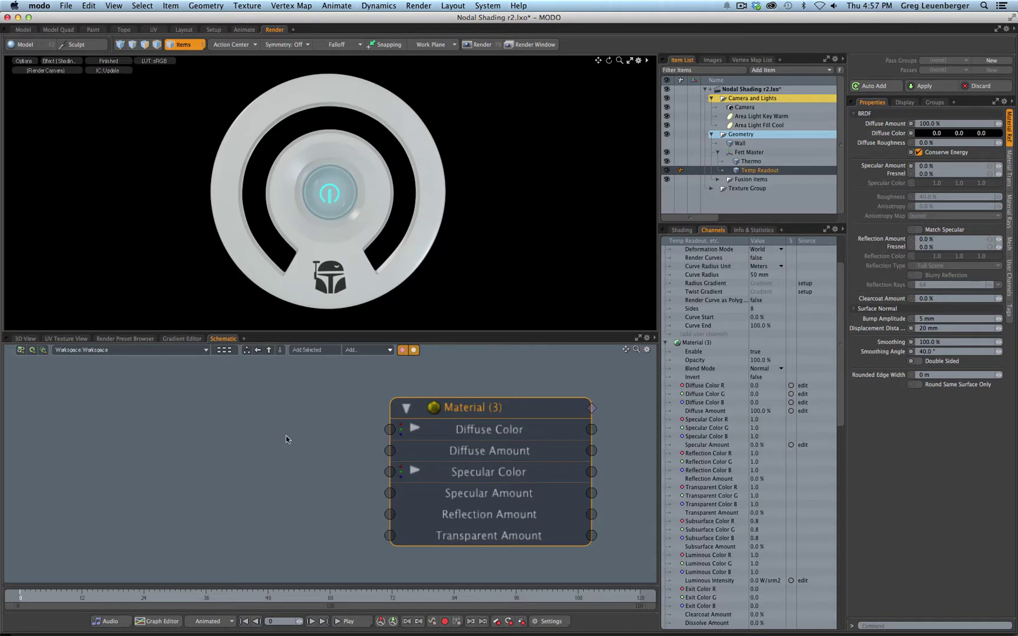
# Remove the Material (3) node from the Schematic and return to the shader tree list
pyautogui.rightClick(504, 408)
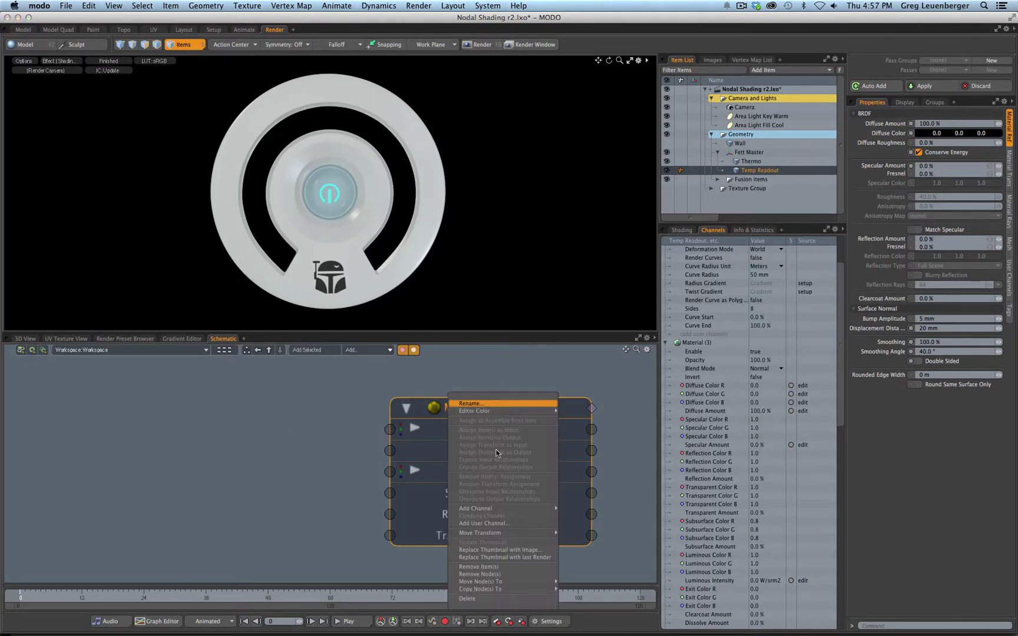
pyautogui.click(487, 581)
pyautogui.click(673, 229)
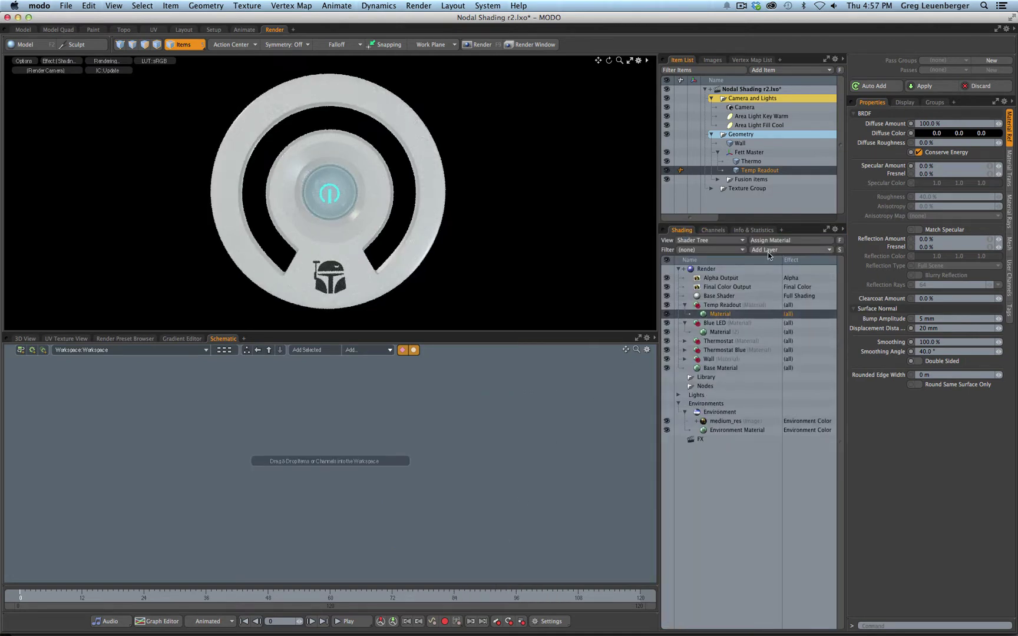
# Add a Constant layer to the Temp Readout material and toggle its visibility to compare
pyautogui.click(766, 251)
pyautogui.moveTo(757, 295)
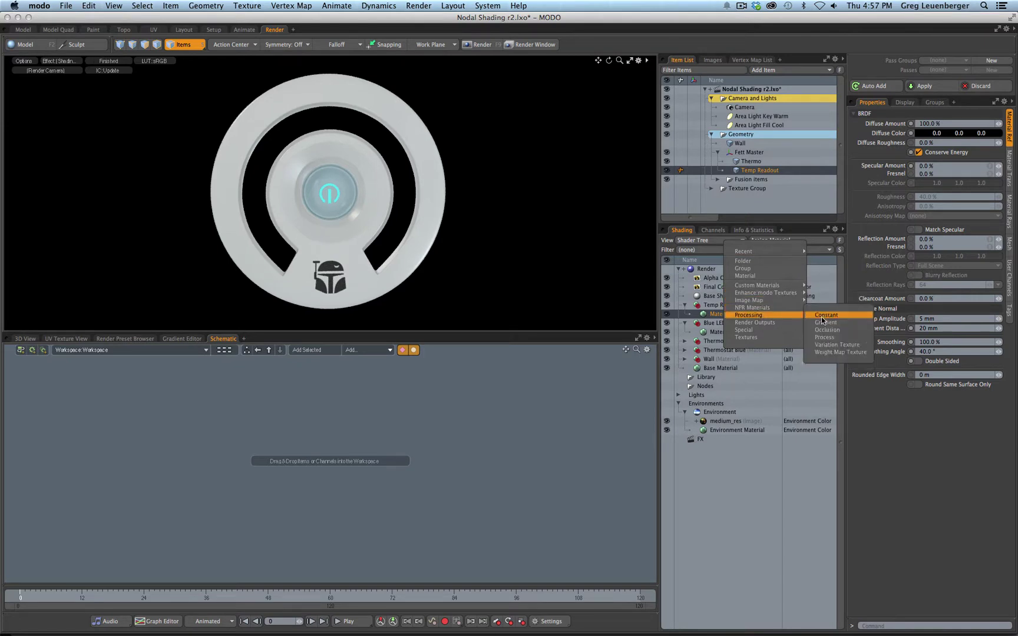
pyautogui.click(825, 315)
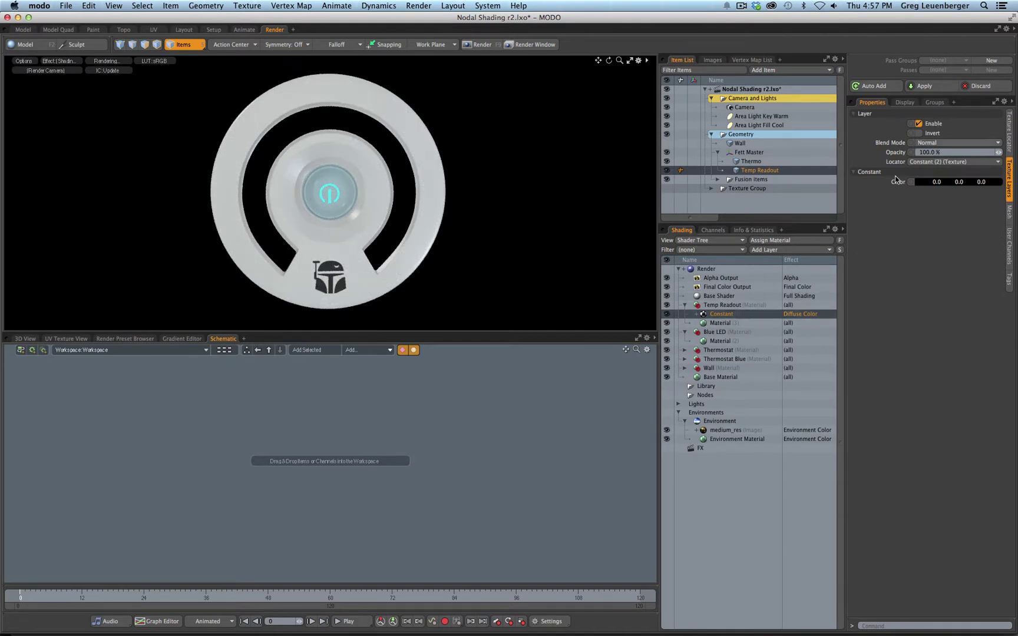
pyautogui.click(668, 314)
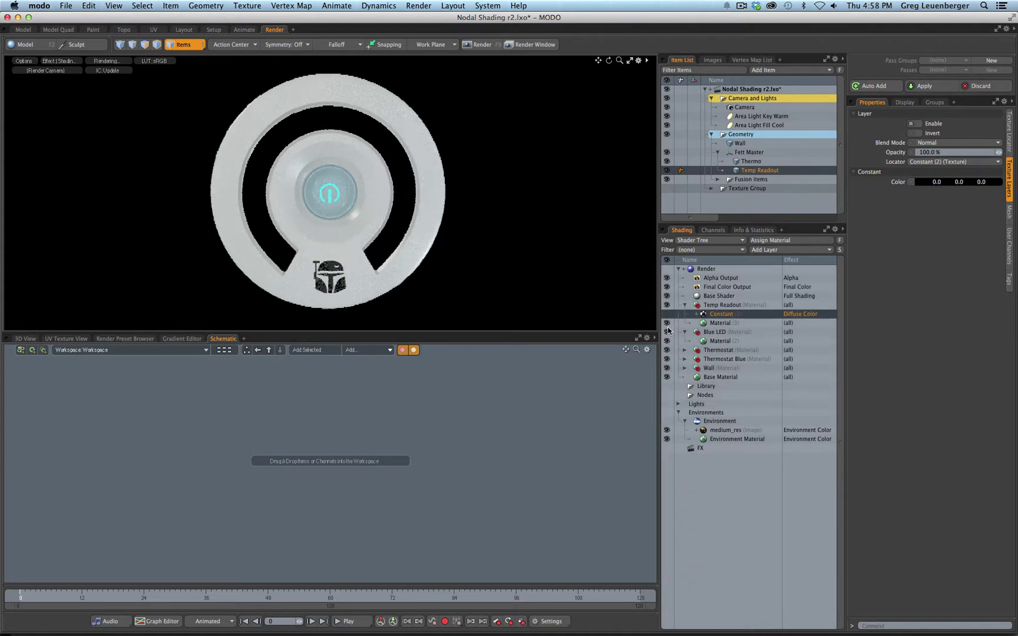
pyautogui.click(667, 314)
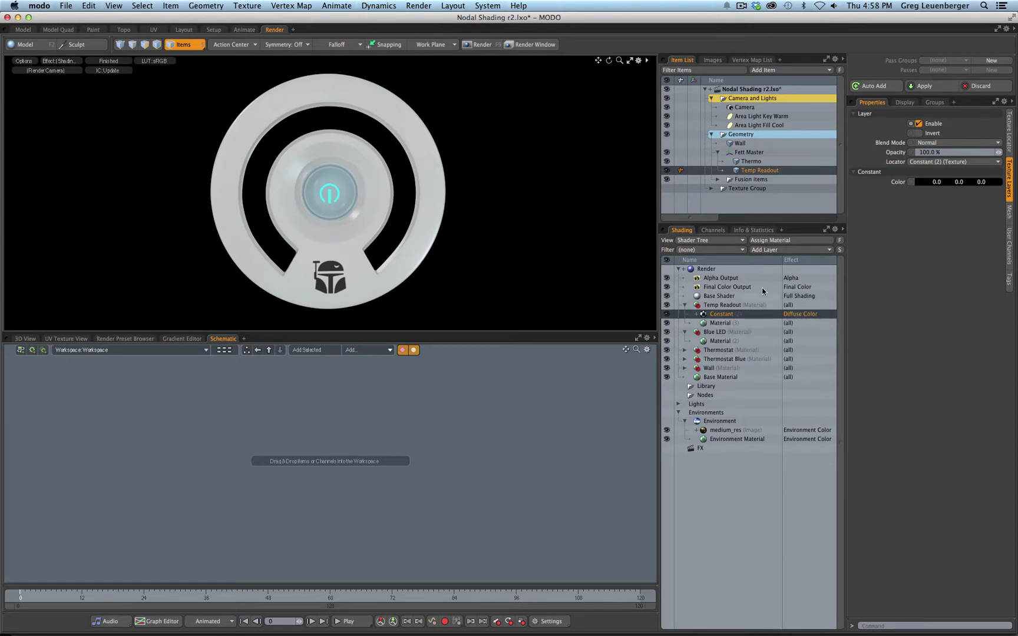
# Switch the Constant layer's effect to Luminous Amount, then back to Diffuse Color
pyautogui.click(804, 315)
pyautogui.moveTo(791, 325)
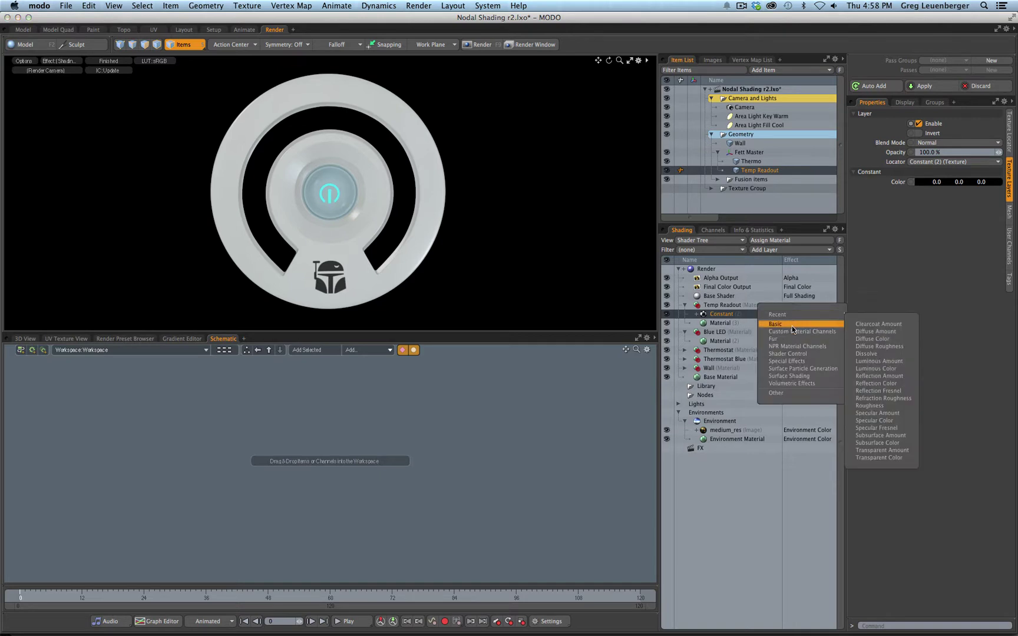
pyautogui.click(879, 362)
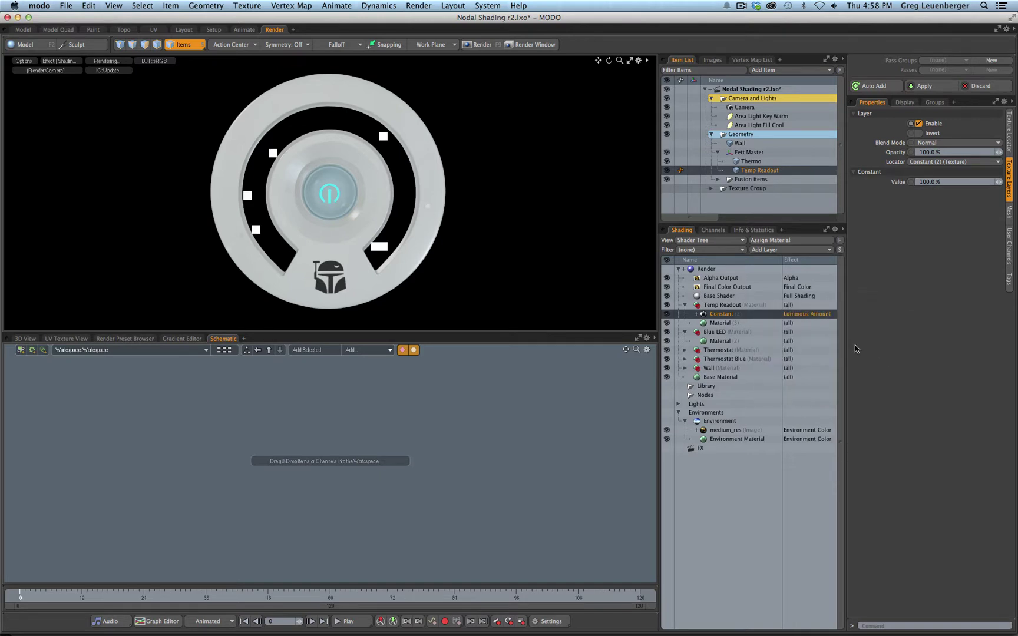
pyautogui.click(810, 319)
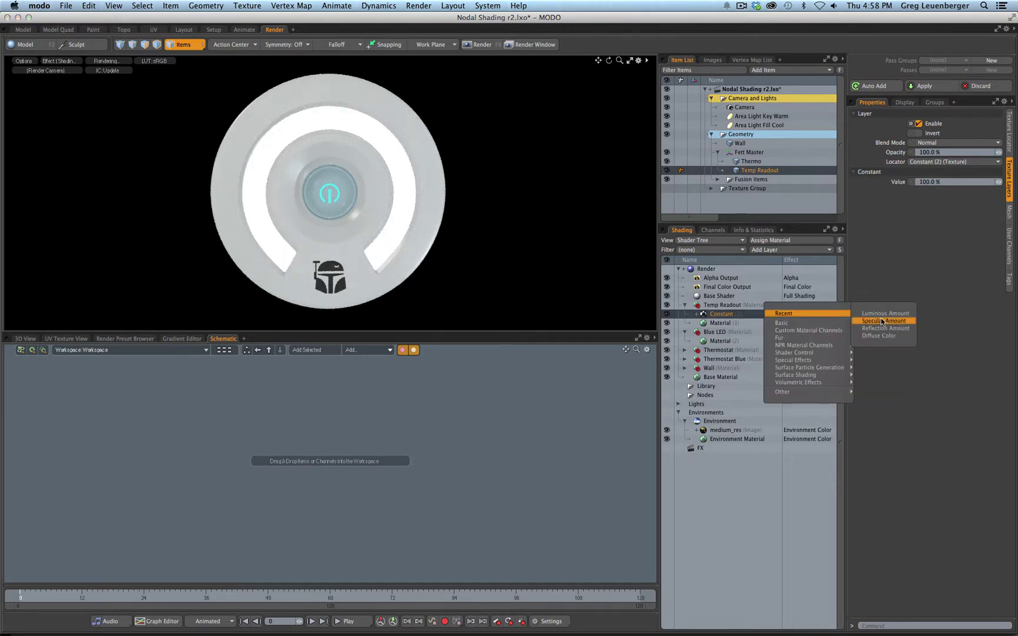
pyautogui.moveTo(801, 324)
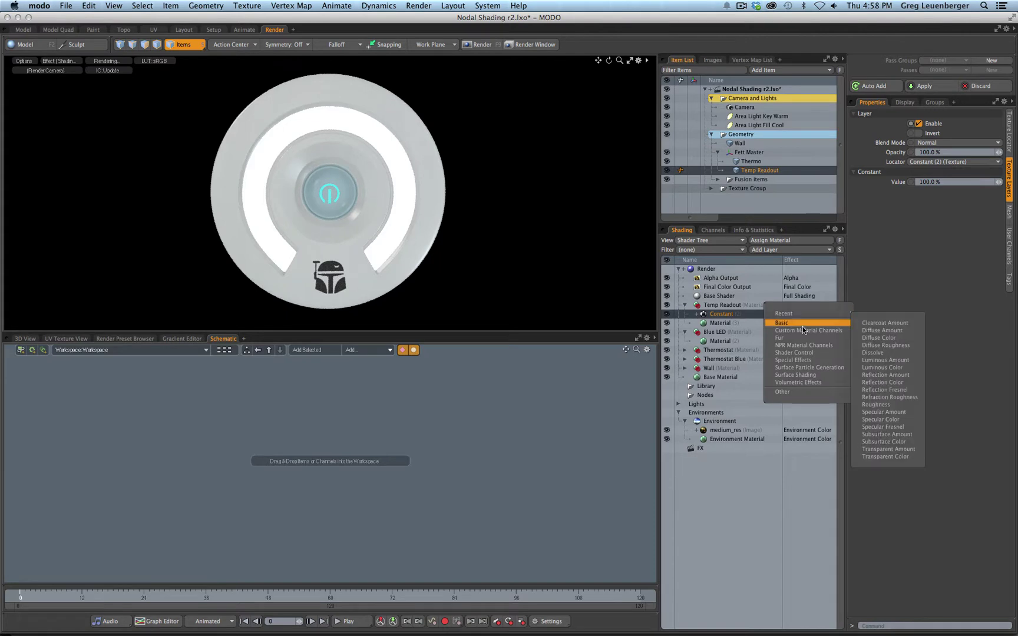
pyautogui.click(874, 340)
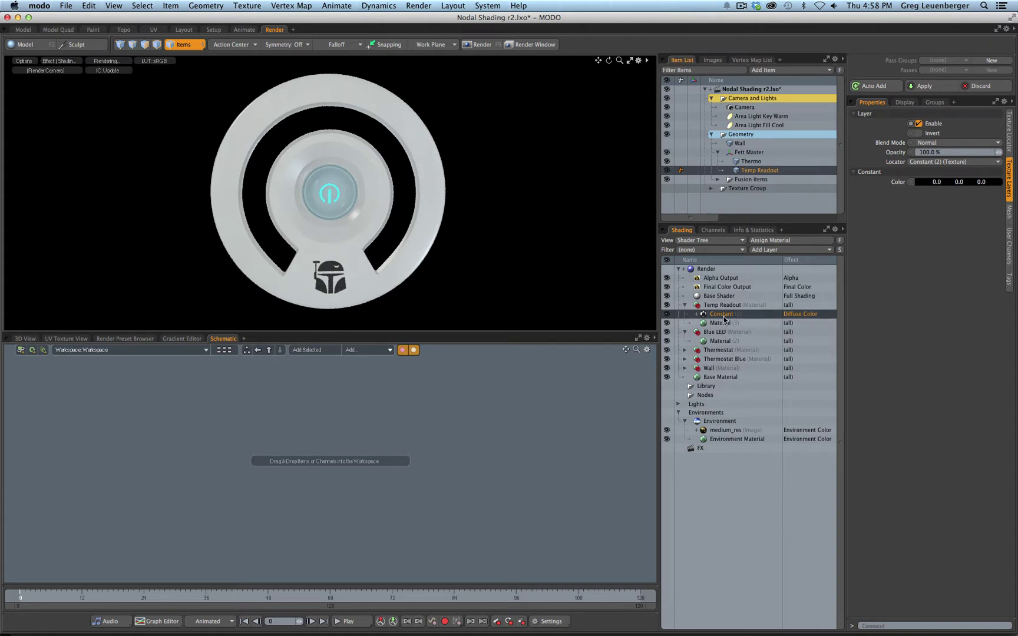
# Place the Constant layer in the schematic as the Constant (2) node, then show the 3D view
pyautogui.moveTo(723, 314); pyautogui.dragTo(522, 420)
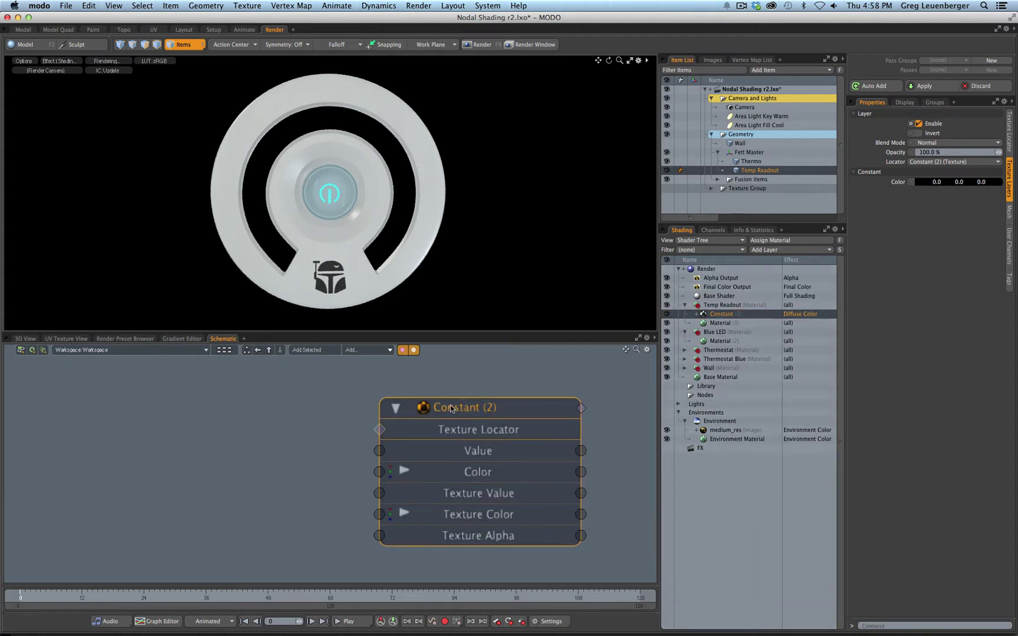
pyautogui.moveTo(444, 407); pyautogui.dragTo(428, 403)
pyautogui.scroll(-5, 569, 446)
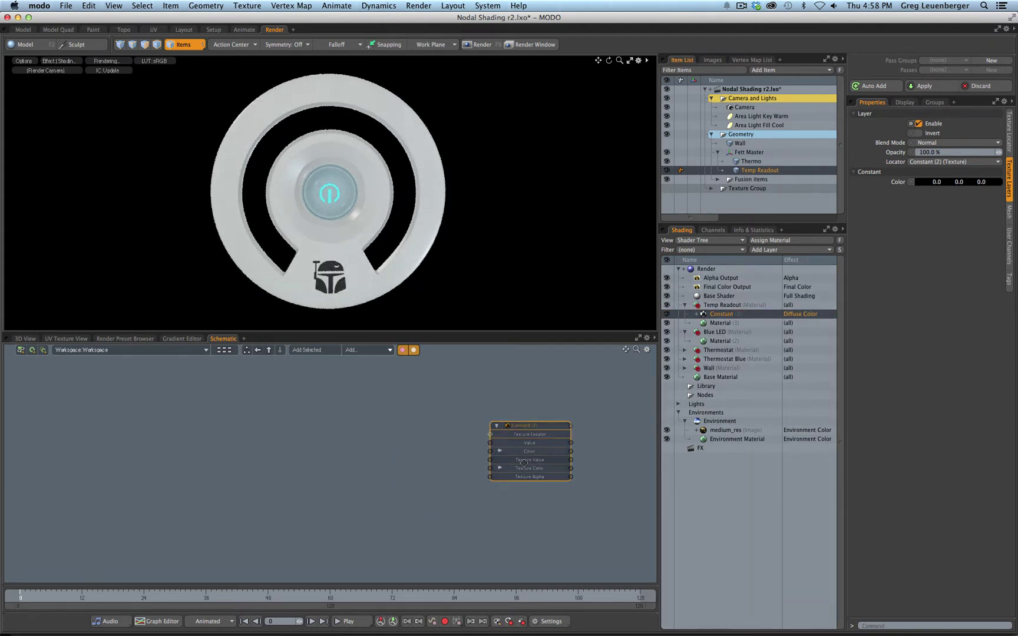
pyautogui.click(26, 339)
# Switch to perspective view, orbit around the disc, and enter polygon selection mode
pyautogui.hotkey('ctrl', 'space')
pyautogui.click(597, 377)
pyautogui.keyDown('alt'); pyautogui.moveTo(385, 485); pyautogui.dragTo(285, 504); pyautogui.keyUp('alt')
pyautogui.scroll(5, 286, 503)
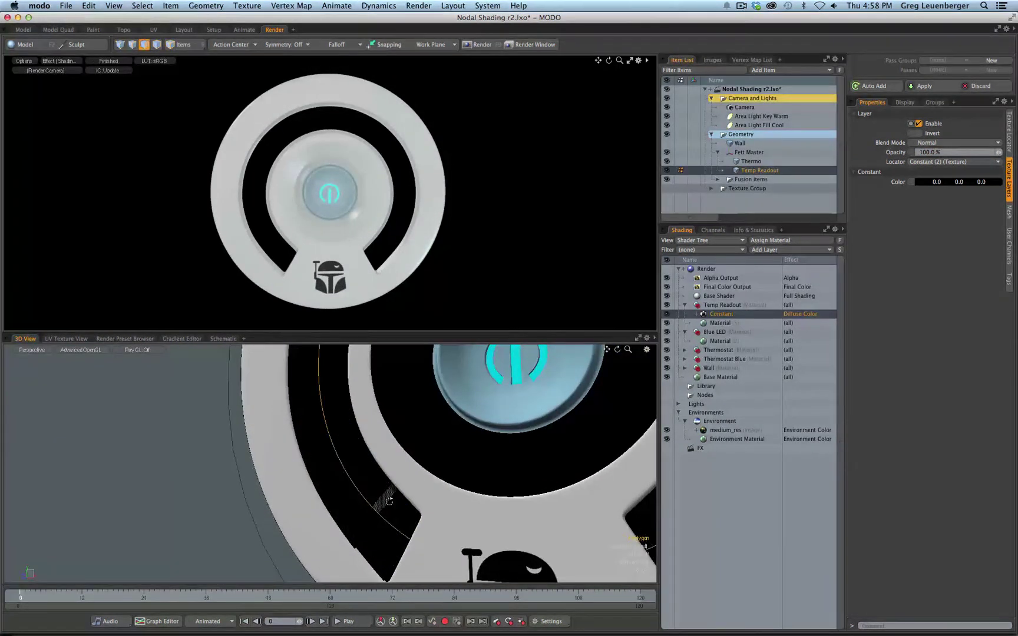
pyautogui.moveTo(398, 500)
pyautogui.keyDown('ctrl'); pyautogui.keyDown('alt'); pyautogui.mouseDown()
pyautogui.moveTo(313, 500)
pyautogui.moveTo(398, 482)
pyautogui.mouseUp(); pyautogui.keyUp('alt'); pyautogui.keyUp('ctrl')
pyautogui.keyDown('ctrl'); pyautogui.keyDown('alt'); pyautogui.moveTo(398, 483); pyautogui.dragTo(413, 480); pyautogui.keyUp('alt'); pyautogui.keyUp('ctrl')
pyautogui.scroll(1, 412, 480)
pyautogui.press('3')
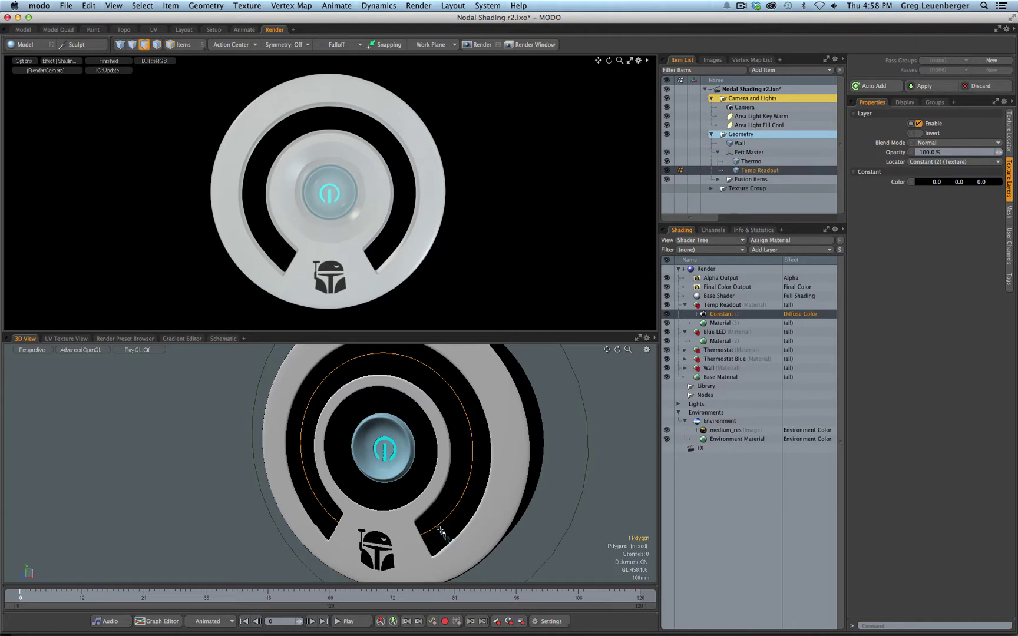
pyautogui.keyDown('alt'); pyautogui.moveTo(442, 533); pyautogui.dragTo(463, 519); pyautogui.keyUp('alt')
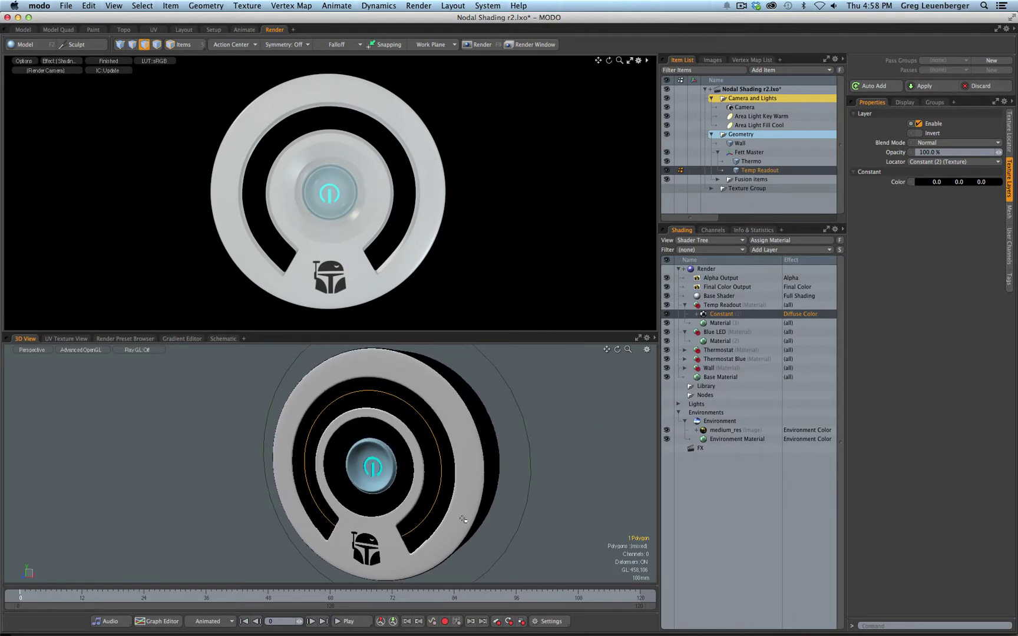
# Select the model's single curve via Info & Statistics, then return to the Schematic
pyautogui.click(753, 230)
pyautogui.click(678, 319)
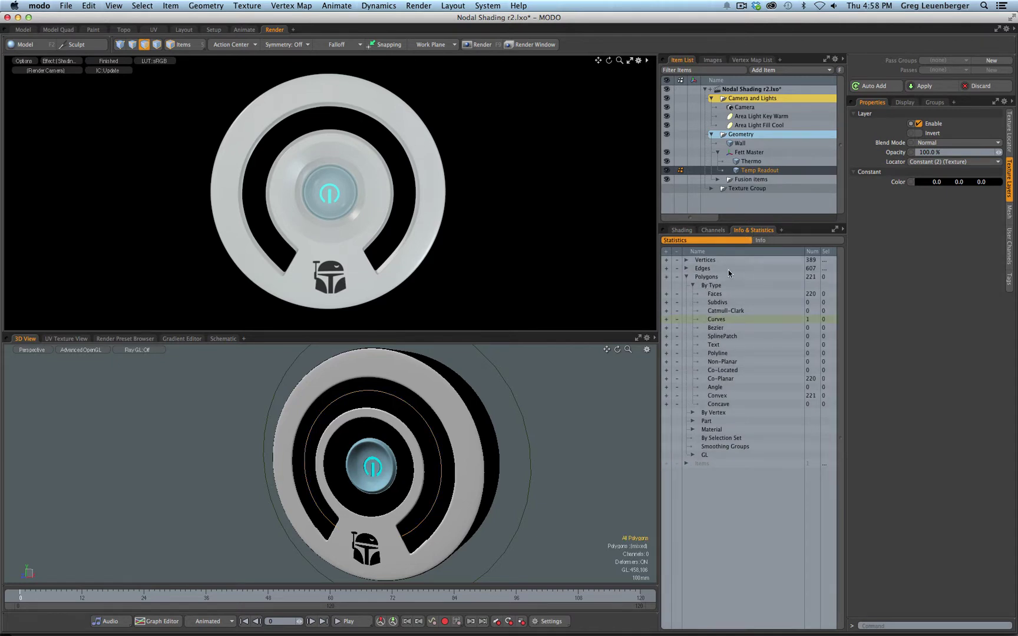
pyautogui.click(668, 319)
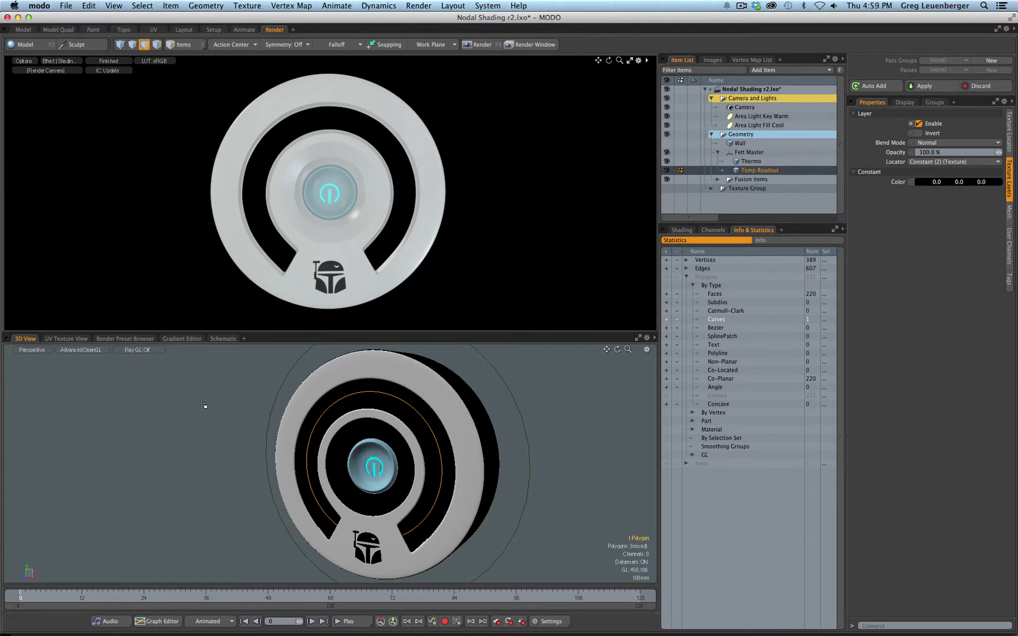
pyautogui.click(223, 339)
# Add a Gradient node to the schematic and place it left of Constant (2)
pyautogui.click(492, 462)
pyautogui.moveTo(493, 462); pyautogui.dragTo(472, 435)
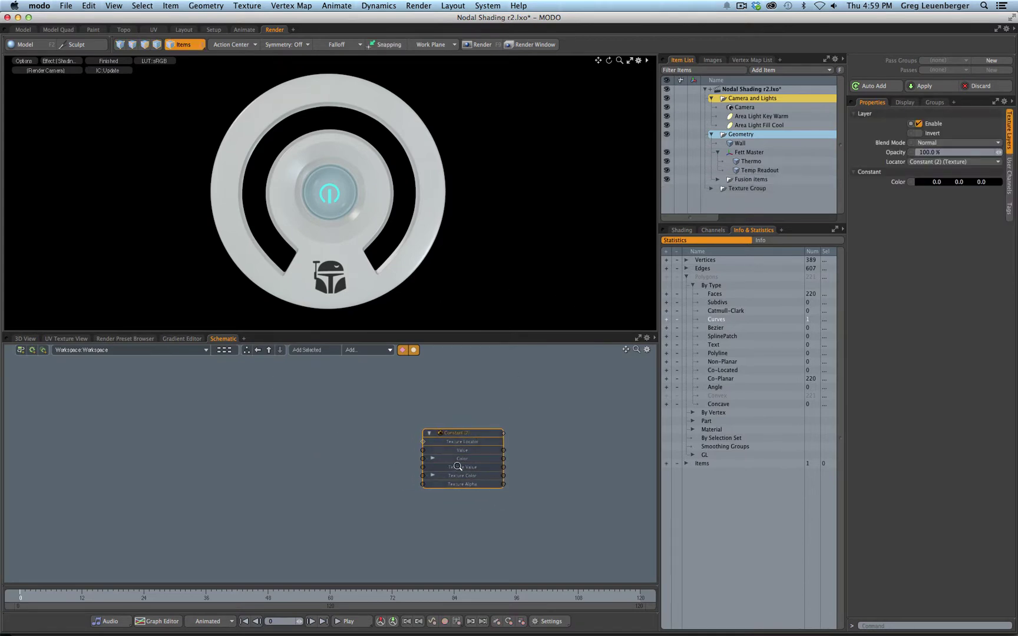
pyautogui.scroll(3, 465, 465)
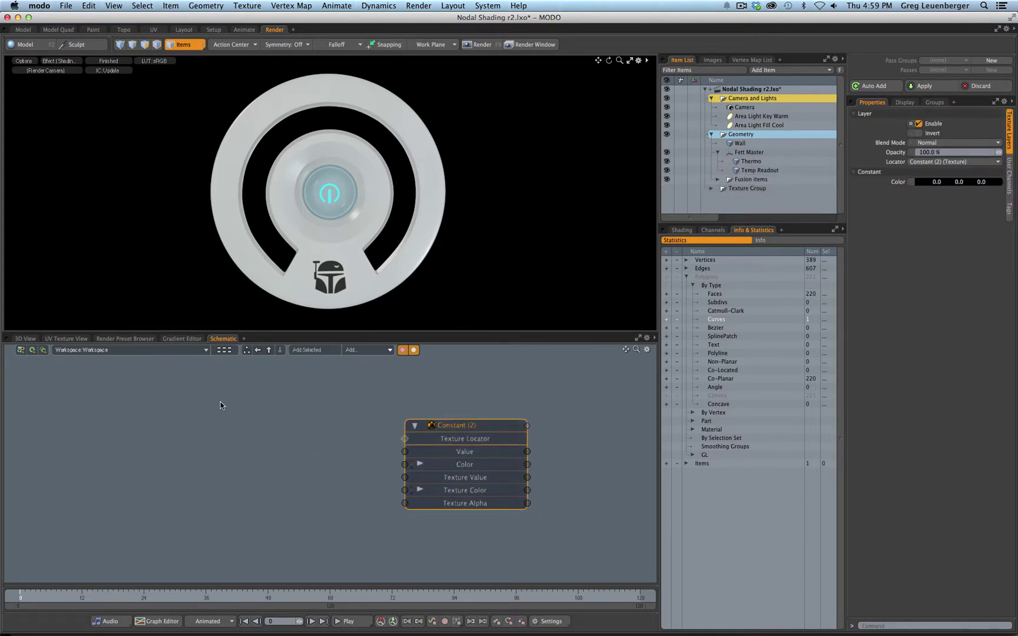
pyautogui.click(368, 352)
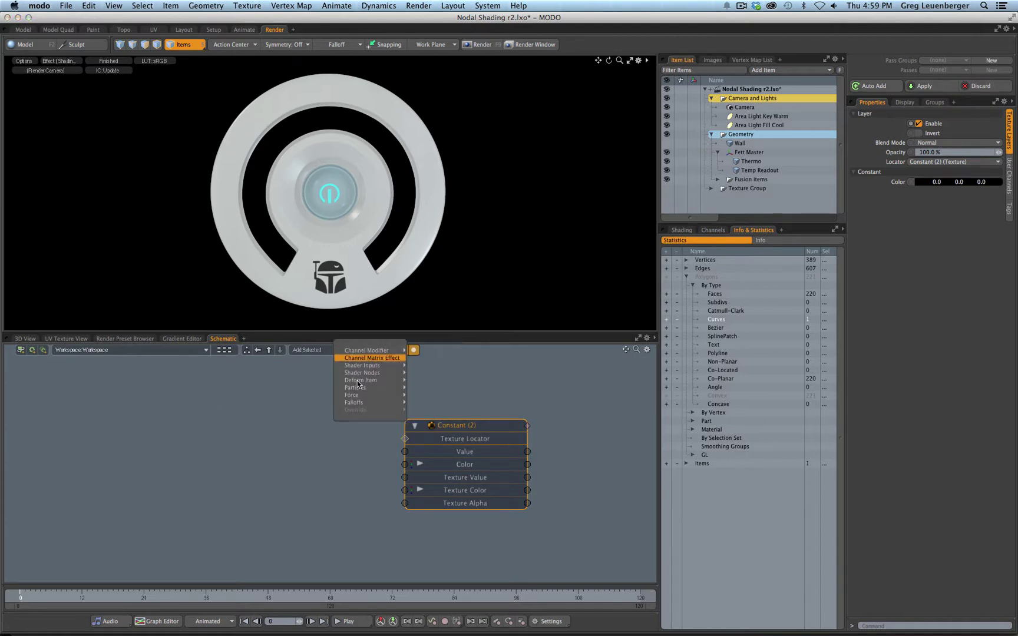
pyautogui.moveTo(361, 375)
pyautogui.moveTo(428, 405)
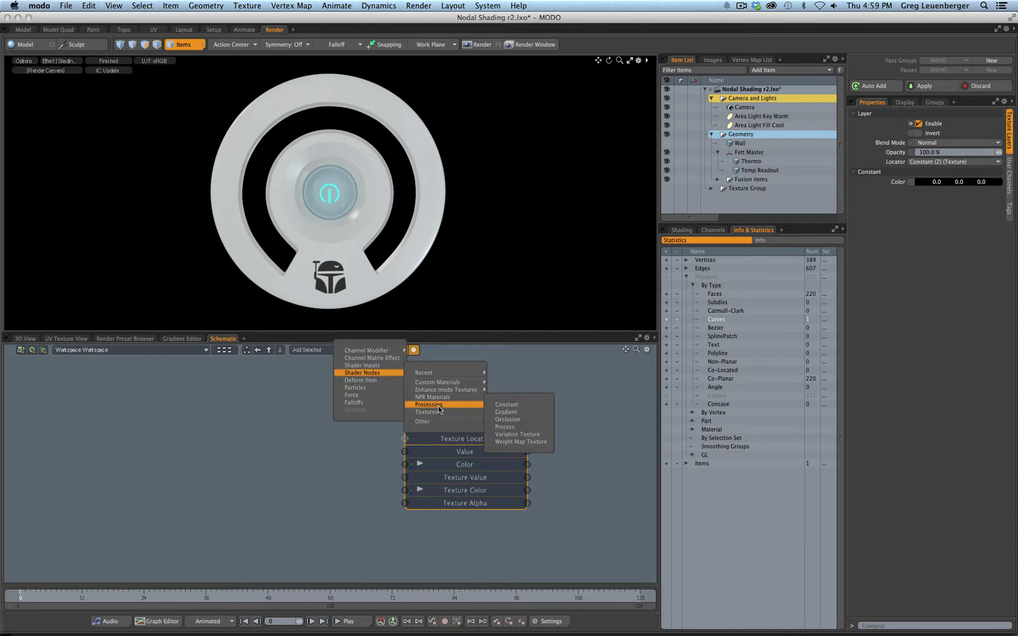
pyautogui.click(511, 415)
pyautogui.moveTo(417, 453); pyautogui.dragTo(261, 418)
pyautogui.scroll(-3, 332, 422)
pyautogui.keyDown('alt'); pyautogui.moveTo(321, 427); pyautogui.dragTo(354, 448); pyautogui.keyUp('alt')
pyautogui.click(355, 448)
# Add a Curve Probe node and move it to the schematic's upper left
pyautogui.click(361, 350)
pyautogui.moveTo(361, 347)
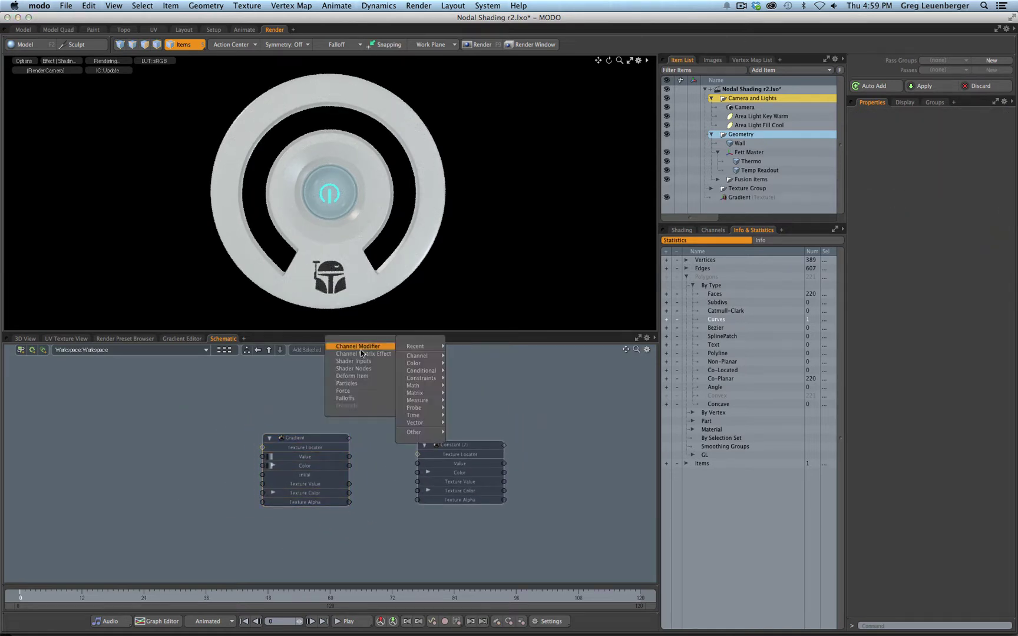
pyautogui.moveTo(416, 408)
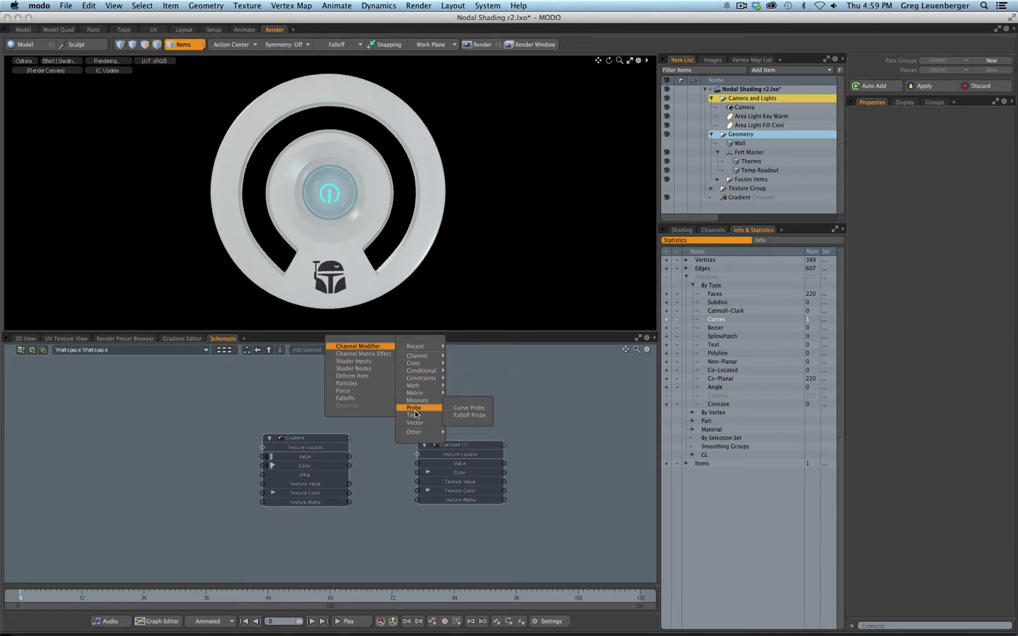
pyautogui.click(473, 407)
pyautogui.moveTo(396, 502); pyautogui.dragTo(136, 391)
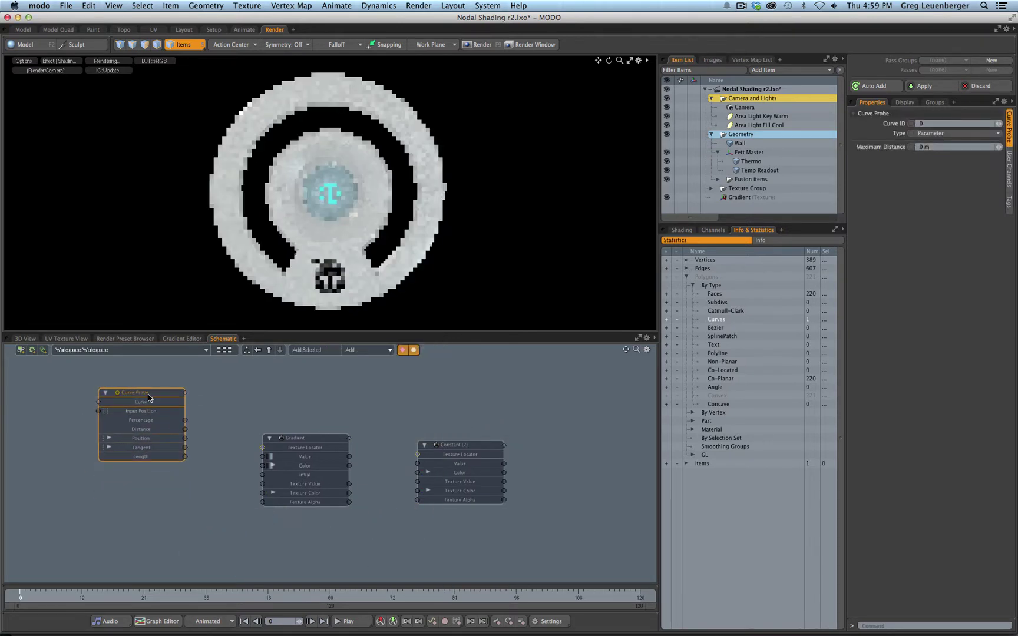
# Select the Temp Readout item and check it in the 3D view before returning to the schematic
pyautogui.click(751, 169)
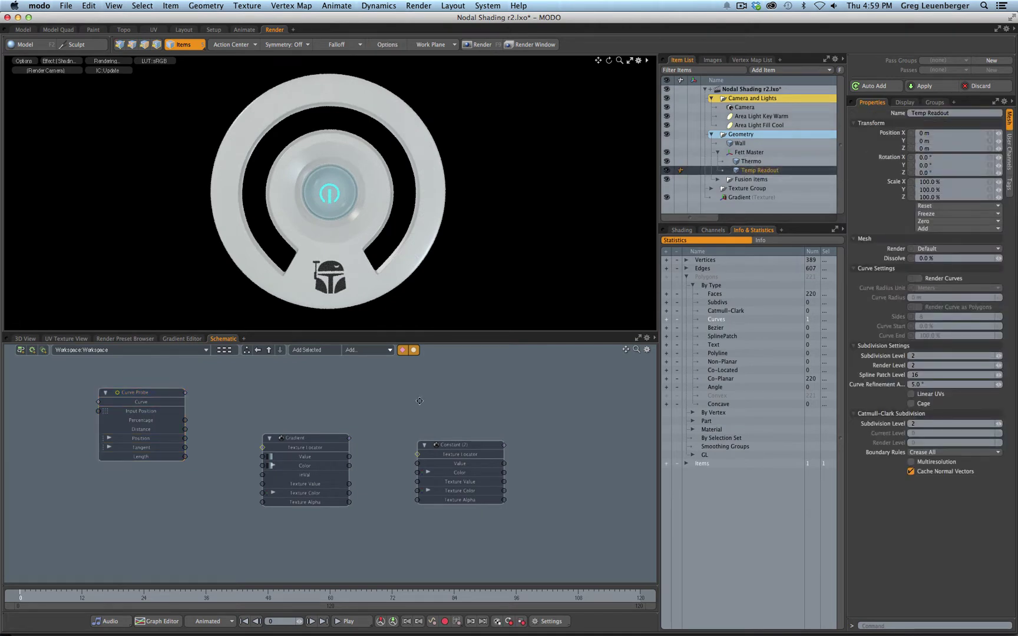
pyautogui.moveTo(429, 404); pyautogui.dragTo(498, 418, button='middle')
pyautogui.scroll(-1, 498, 418)
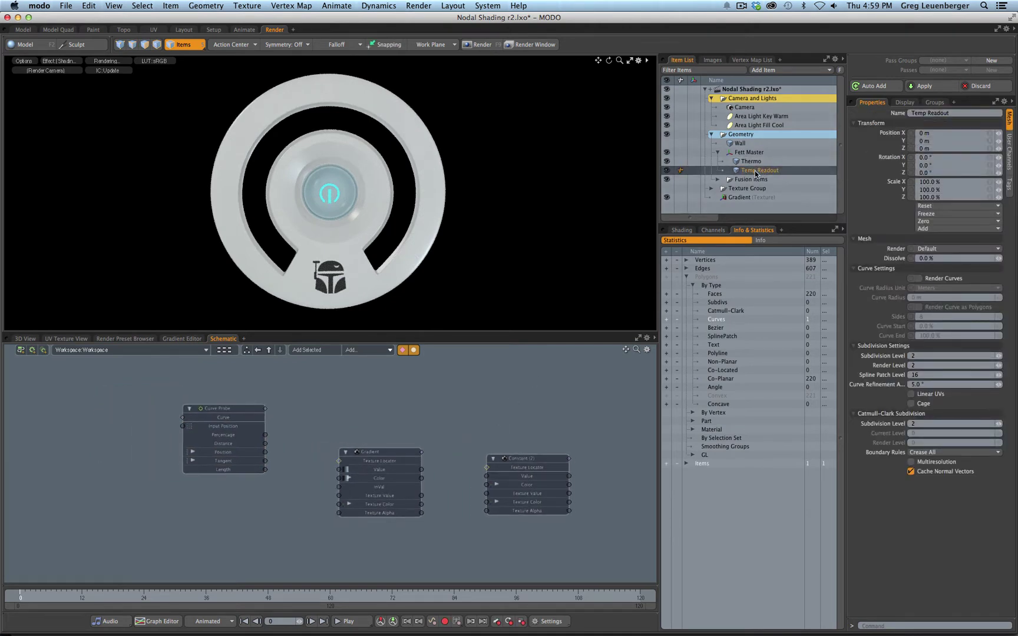
pyautogui.click(26, 339)
pyautogui.scroll(3, 365, 473)
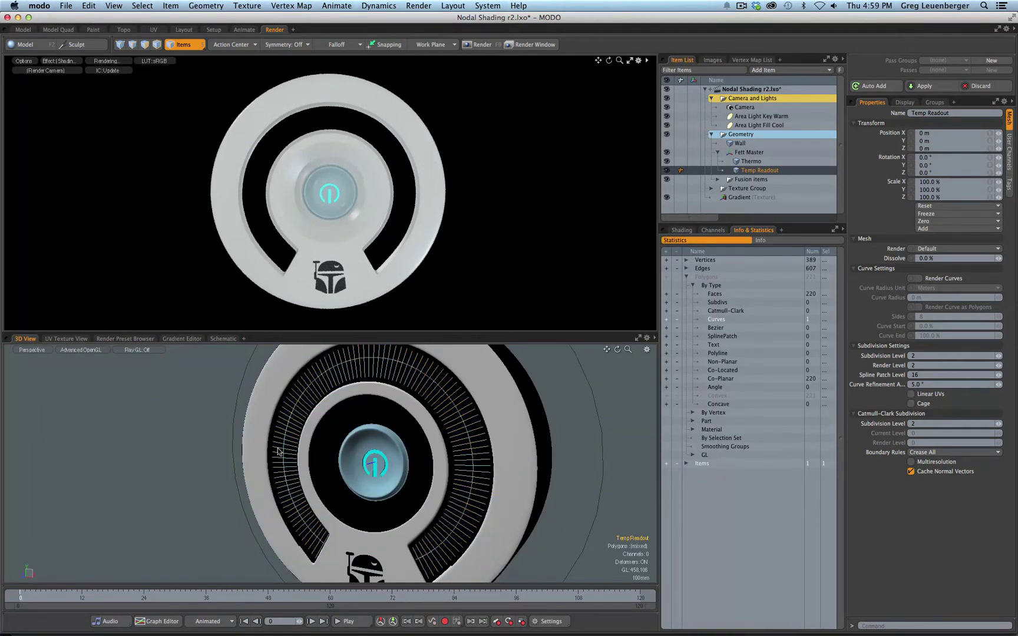
pyautogui.click(217, 340)
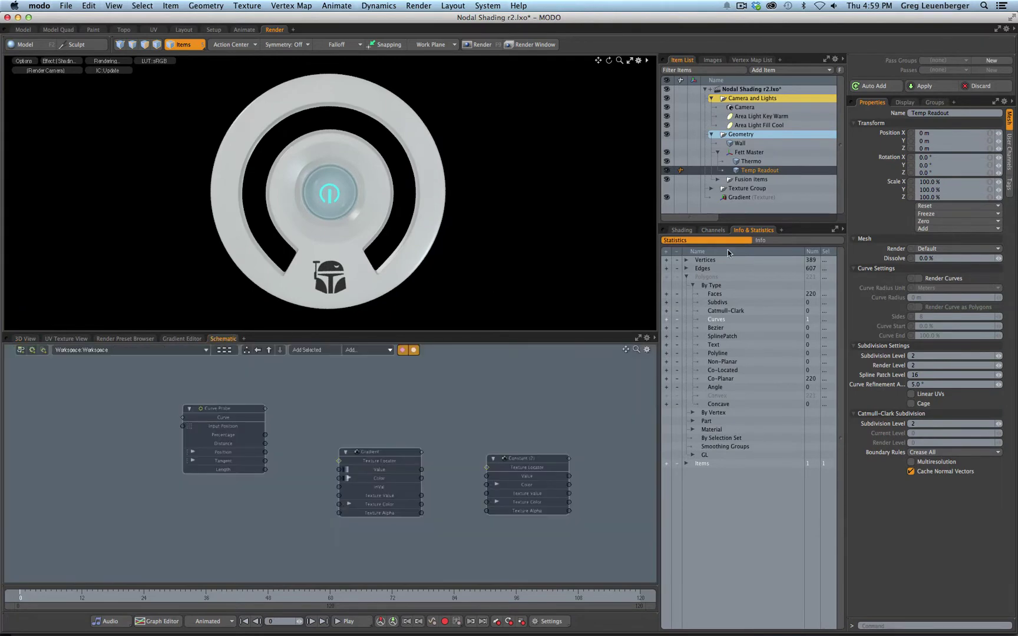
# Bring Temp Readout into the schematic, linked to Curve Probe's Curve input, and reposition the probe
pyautogui.moveTo(755, 170); pyautogui.dragTo(126, 405)
pyautogui.click(221, 419)
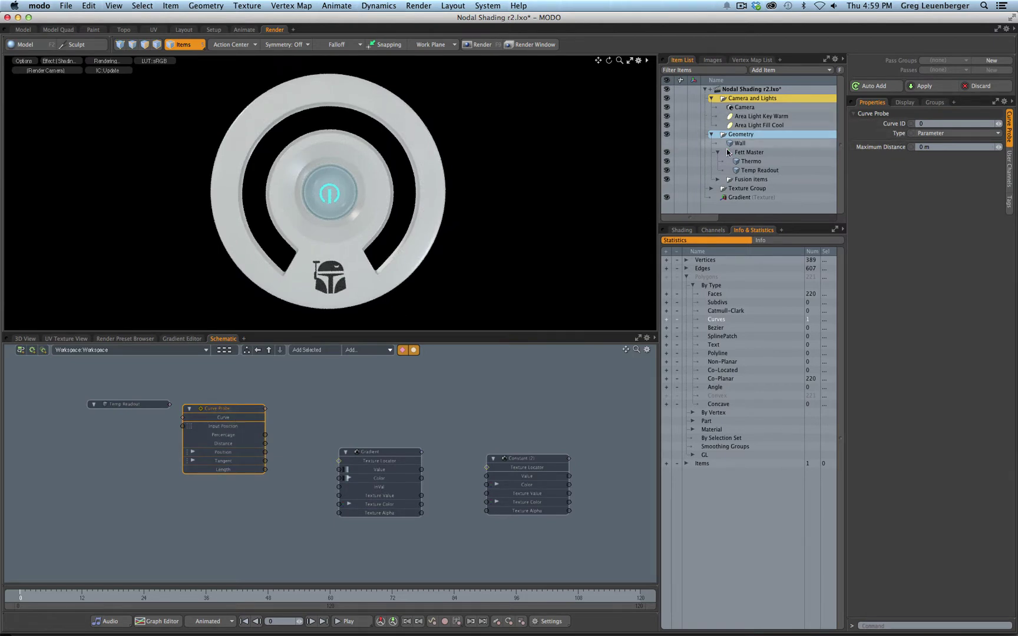
pyautogui.click(751, 170)
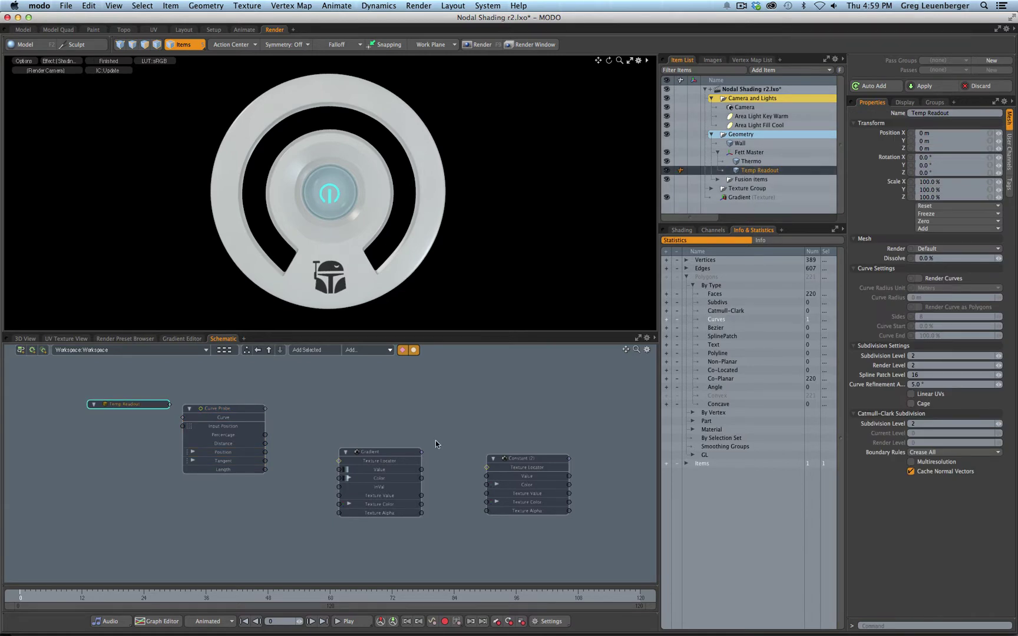
pyautogui.moveTo(213, 412); pyautogui.dragTo(214, 415)
pyautogui.click(218, 418)
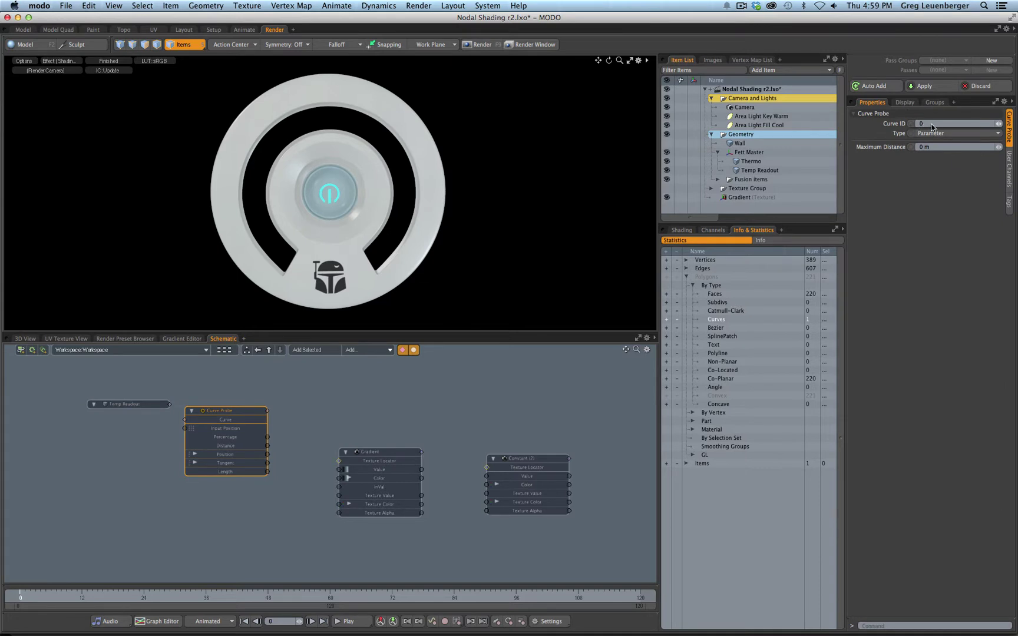
pyautogui.moveTo(207, 412)
pyautogui.mouseDown()
pyautogui.moveTo(228, 408)
pyautogui.moveTo(180, 411)
pyautogui.moveTo(206, 416)
pyautogui.mouseUp()
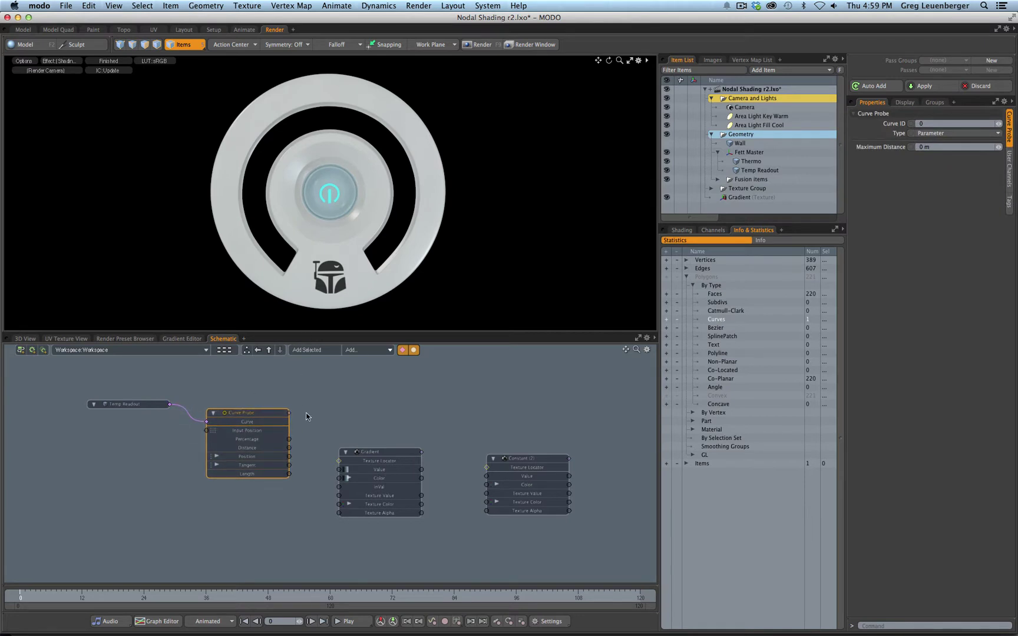
# Check the Gradient node's curve in the Gradient Editor and rearrange the Gradient and Curve Probe nodes
pyautogui.moveTo(392, 455)
pyautogui.mouseDown()
pyautogui.moveTo(405, 442)
pyautogui.moveTo(377, 453)
pyautogui.mouseUp()
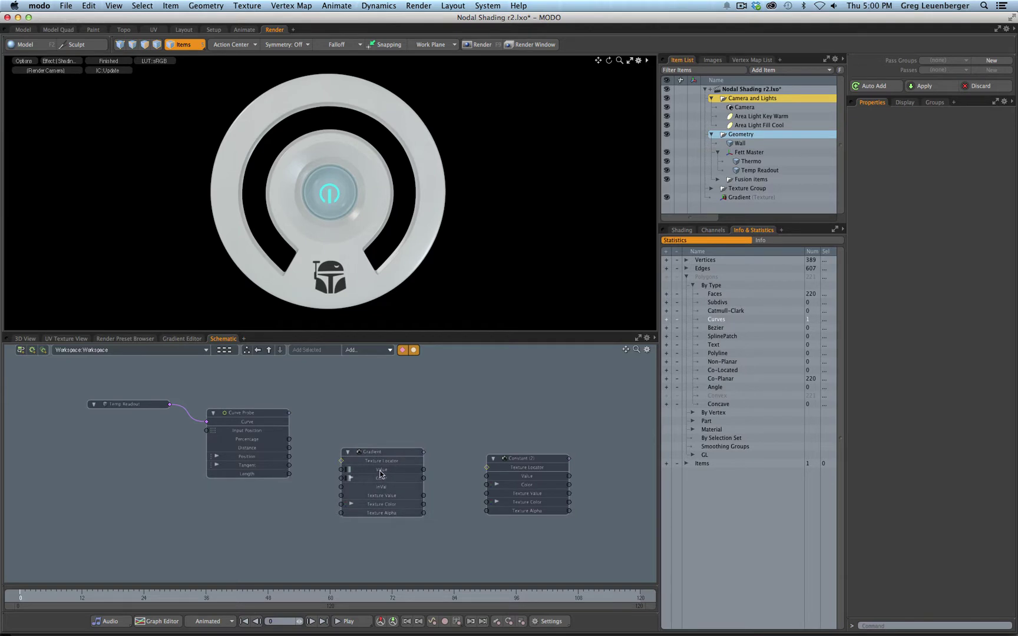
pyautogui.click(251, 448)
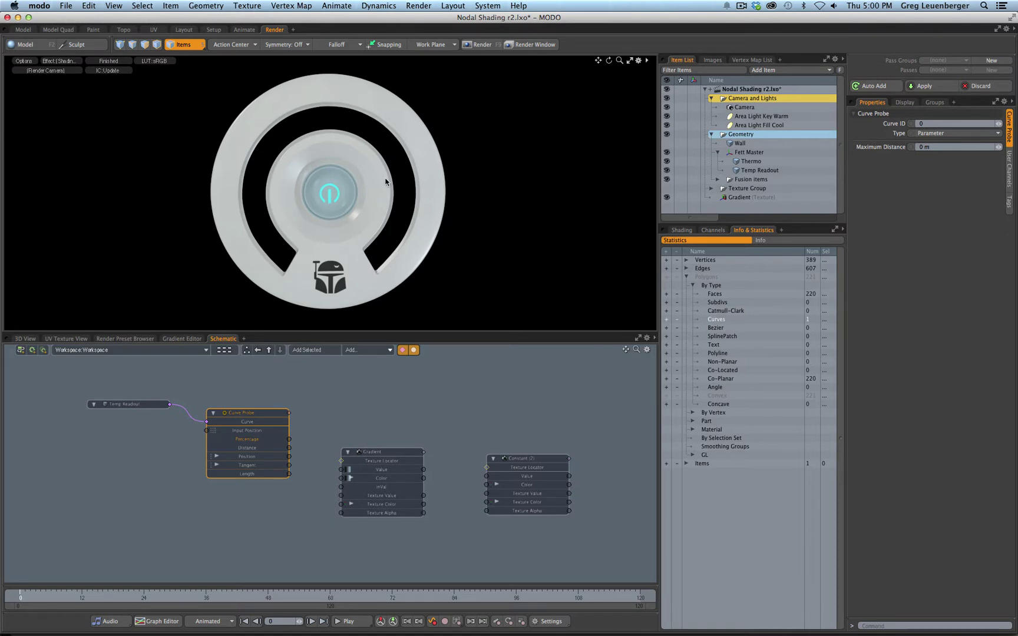
pyautogui.moveTo(357, 454); pyautogui.dragTo(366, 432)
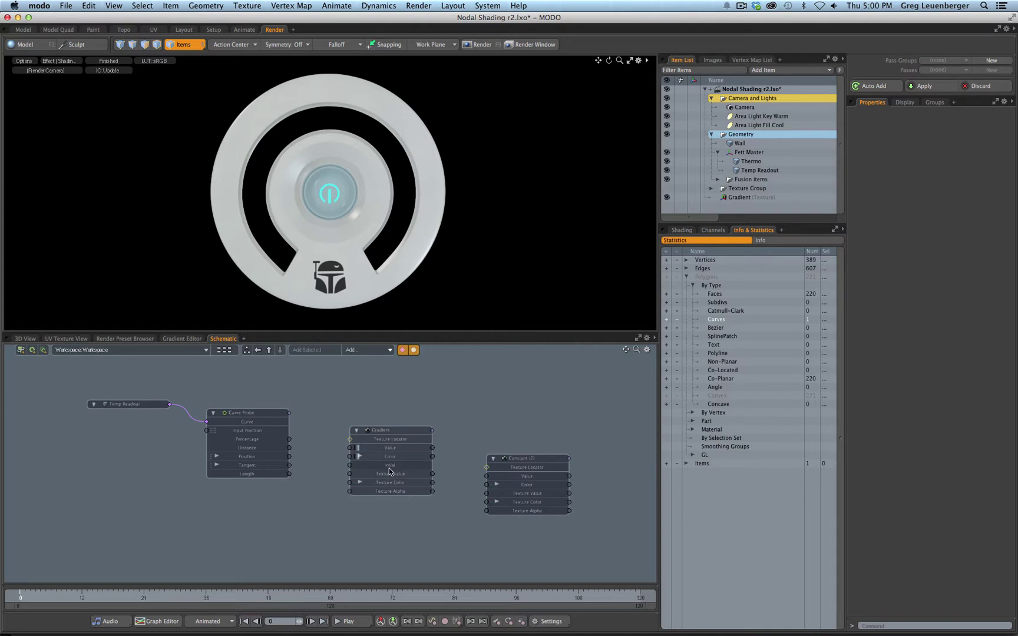
pyautogui.click(389, 437)
pyautogui.click(182, 339)
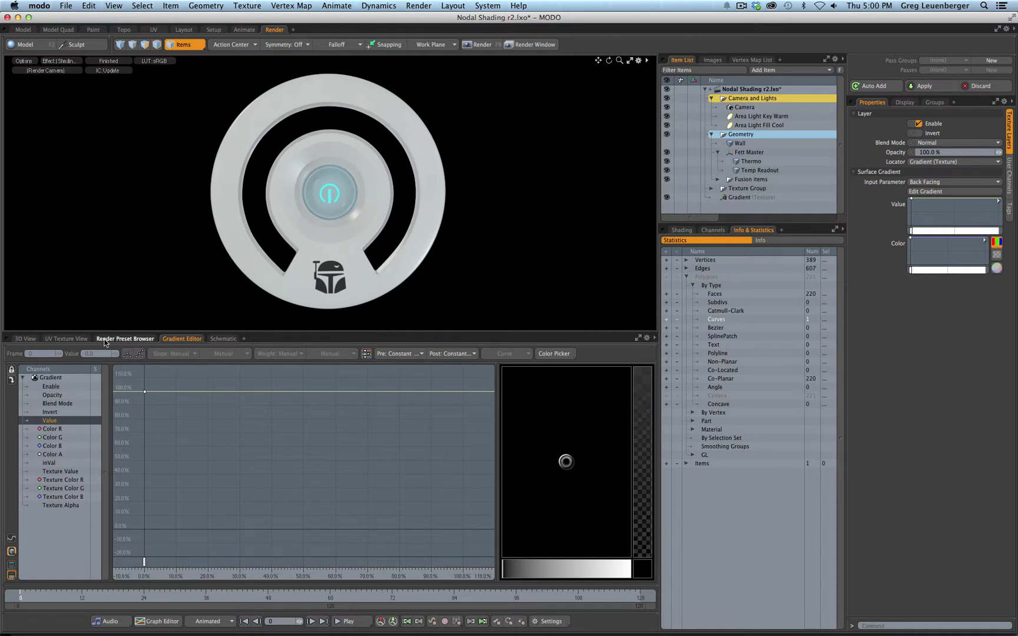
pyautogui.click(223, 339)
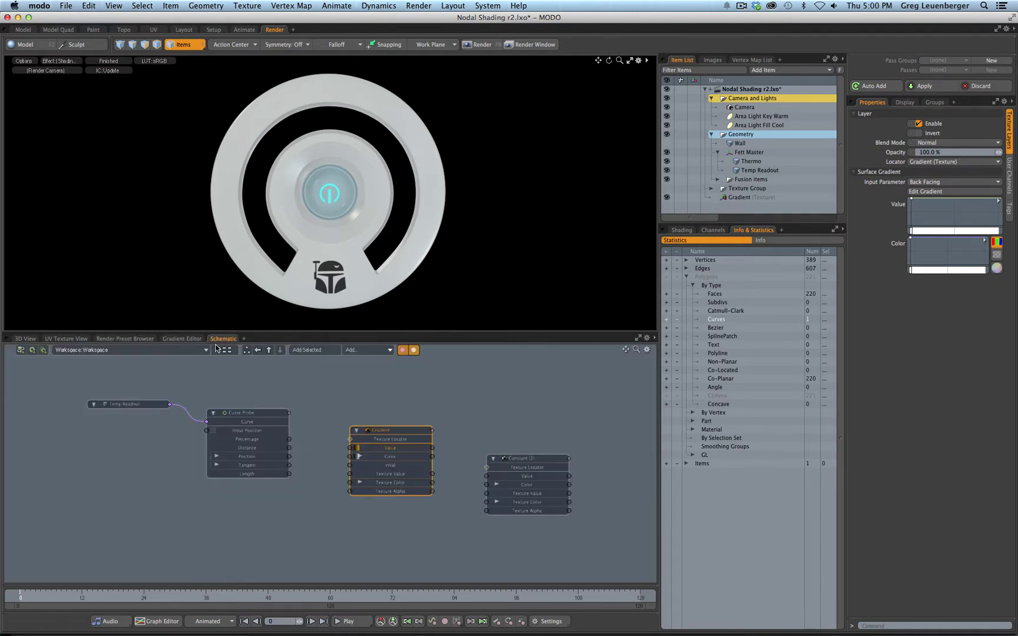
pyautogui.moveTo(264, 421)
pyautogui.mouseDown()
pyautogui.moveTo(253, 435)
pyautogui.moveTo(267, 431)
pyautogui.moveTo(253, 433)
pyautogui.mouseUp()
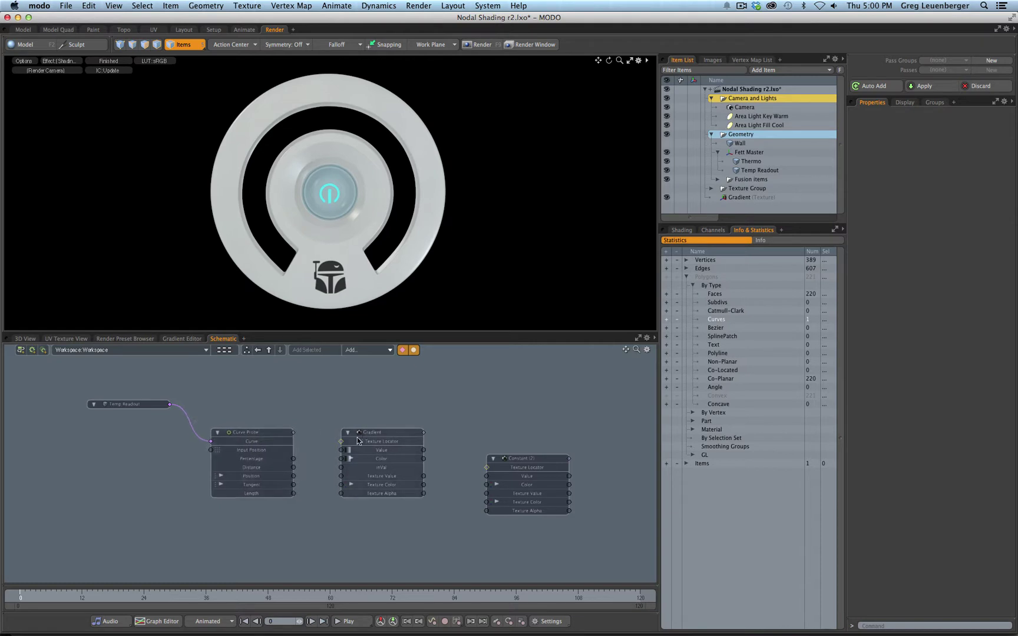
# Position the Gradient (Texture) locator node above the Gradient node in the Schematic
pyautogui.moveTo(368, 432); pyautogui.dragTo(366, 383)
pyautogui.click(339, 392)
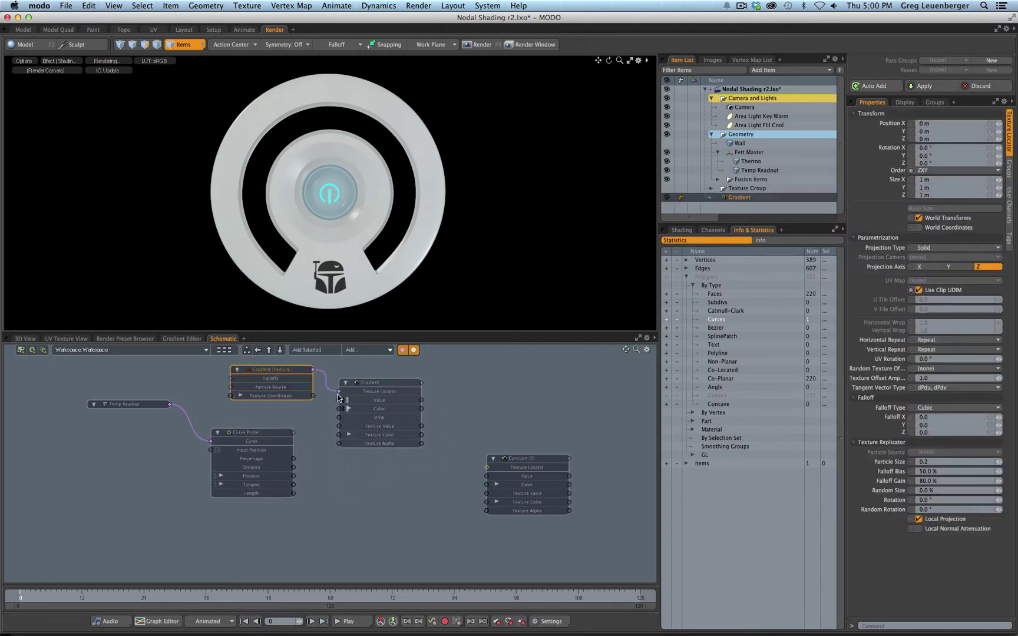
pyautogui.moveTo(278, 370); pyautogui.dragTo(246, 374)
pyautogui.click(229, 419)
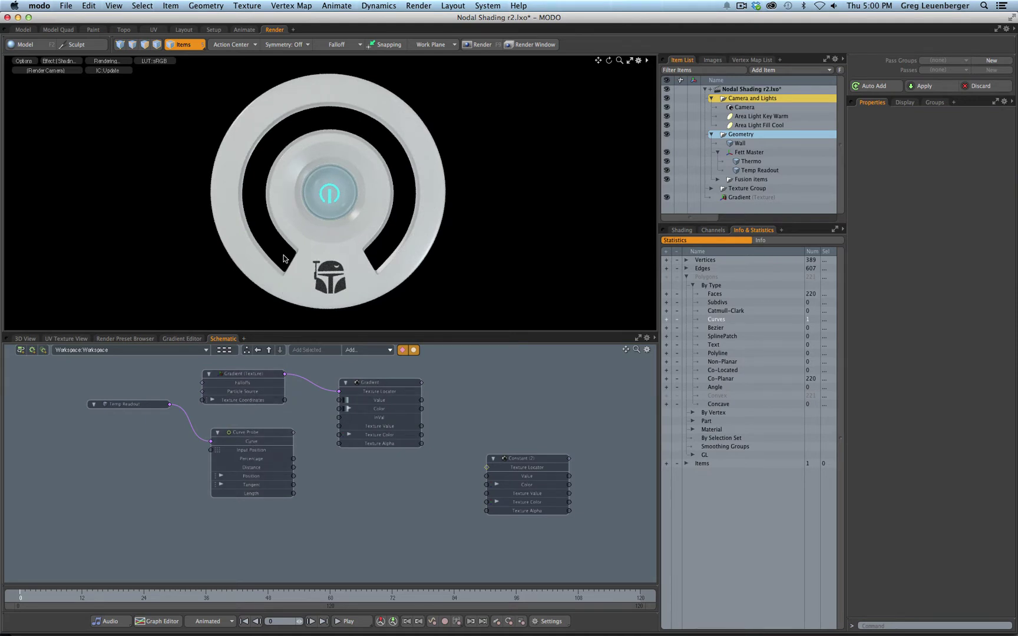
pyautogui.moveTo(249, 377); pyautogui.dragTo(256, 378)
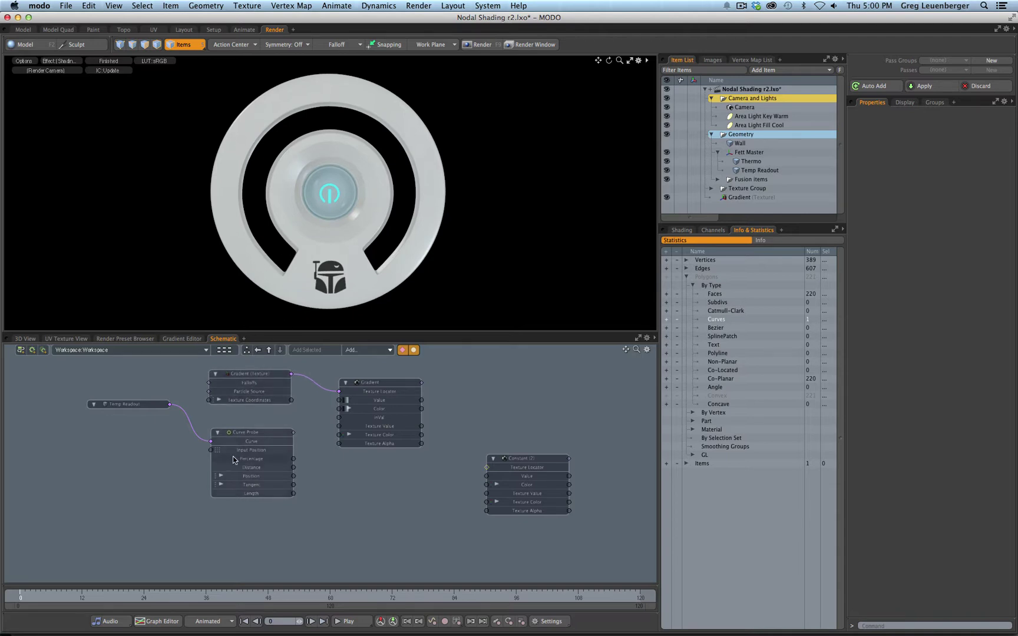
# Frame the graph around Curve Probe and try a Texture Coordinates link to Input Position, then withdraw it
pyautogui.scroll(5, 214, 454)
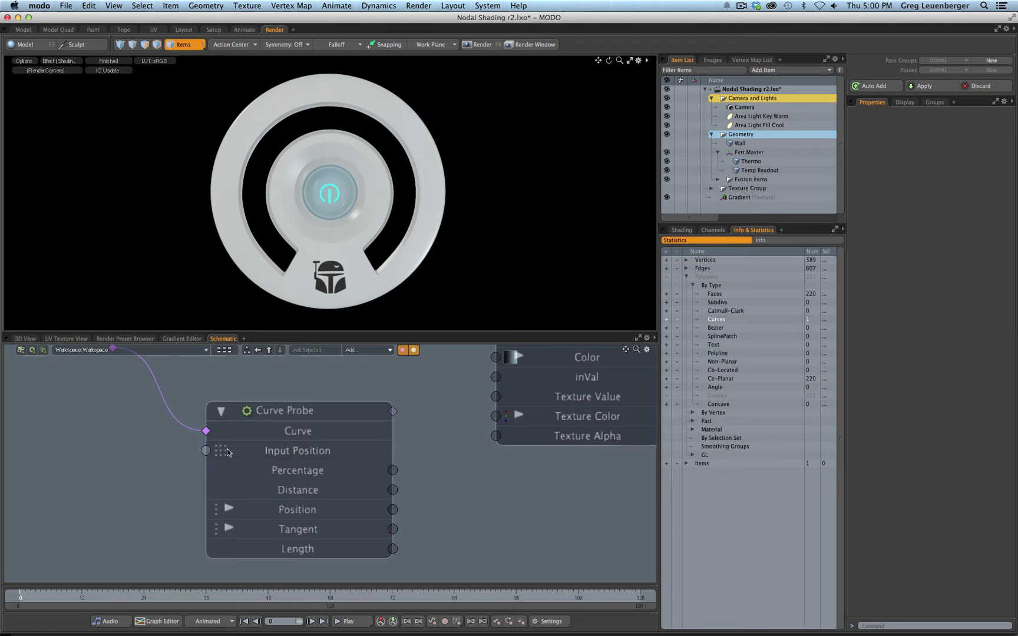
pyautogui.scroll(-3, 244, 446)
pyautogui.keyDown('alt'); pyautogui.moveTo(240, 448); pyautogui.dragTo(271, 481); pyautogui.keyUp('alt')
pyautogui.scroll(1, 250, 483)
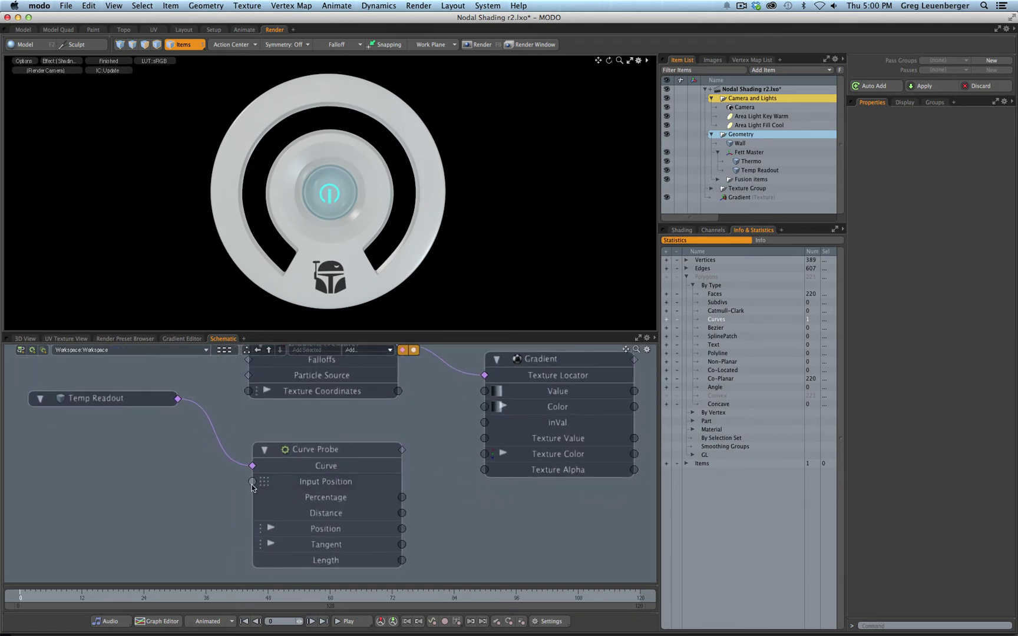
pyautogui.keyDown('alt'); pyautogui.moveTo(263, 410); pyautogui.dragTo(266, 434); pyautogui.keyUp('alt')
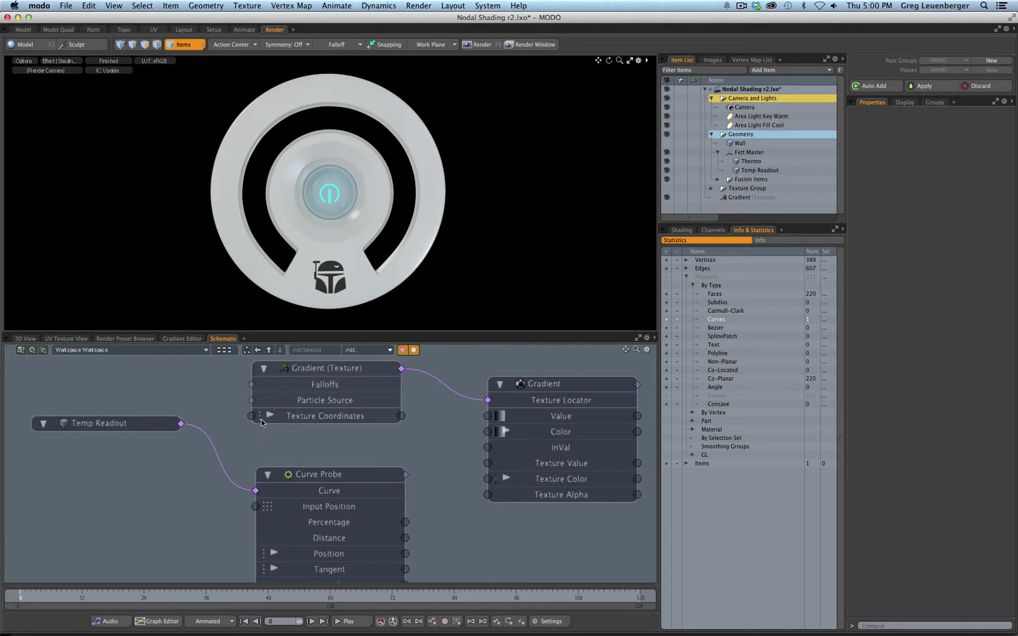
pyautogui.moveTo(400, 420); pyautogui.dragTo(265, 510)
pyautogui.moveTo(400, 418); pyautogui.dragTo(301, 443)
# Add a Matrix Construct node at the left, fed by Texture Coordinates into its Input
pyautogui.moveTo(327, 371); pyautogui.dragTo(322, 374)
pyautogui.click(362, 351)
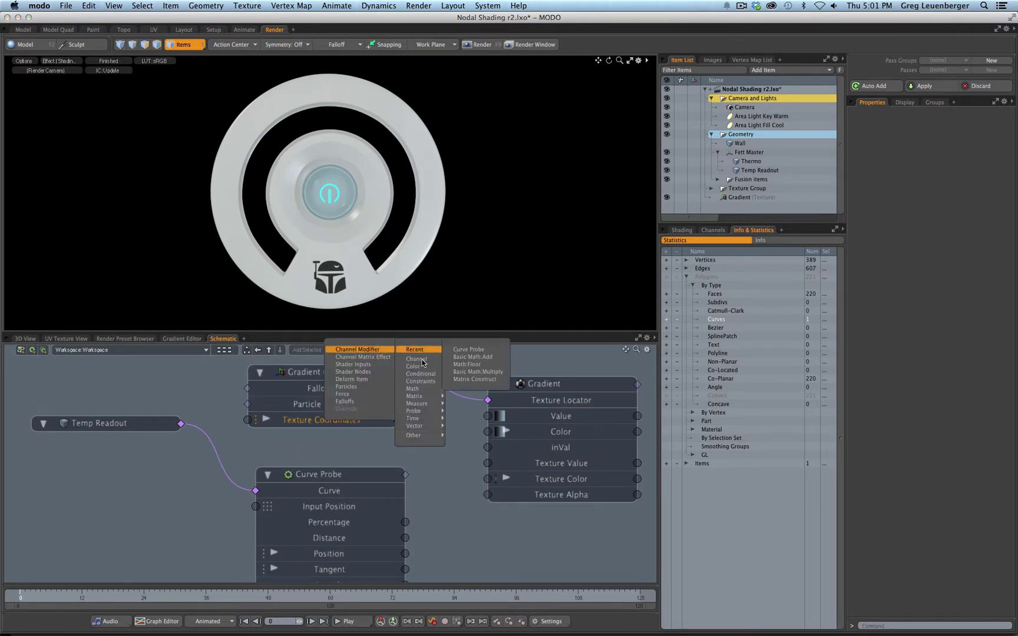
pyautogui.moveTo(420, 401)
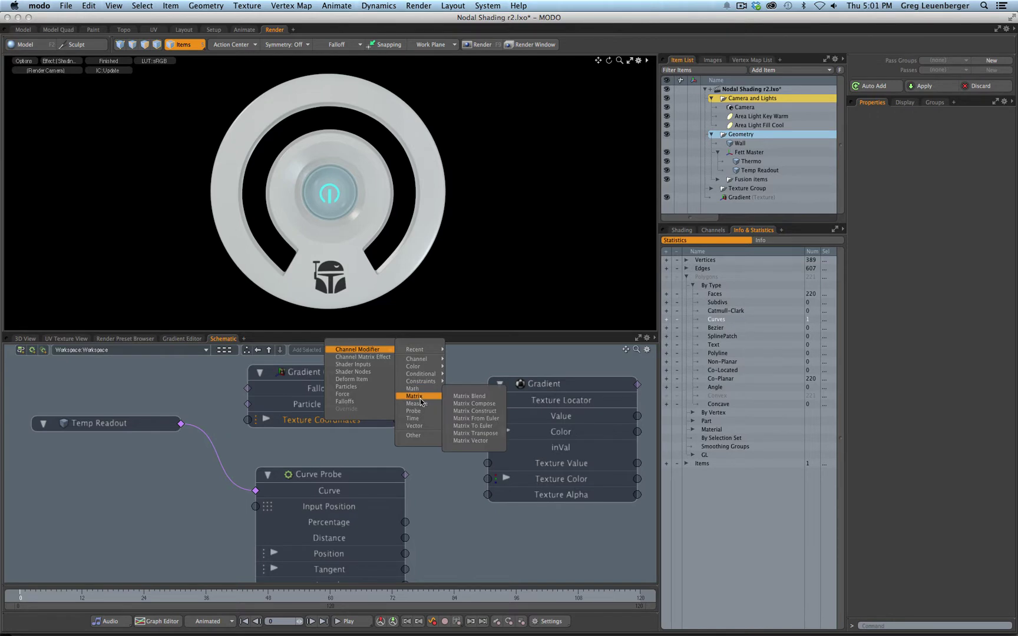
pyautogui.click(463, 412)
pyautogui.moveTo(463, 502); pyautogui.dragTo(118, 506)
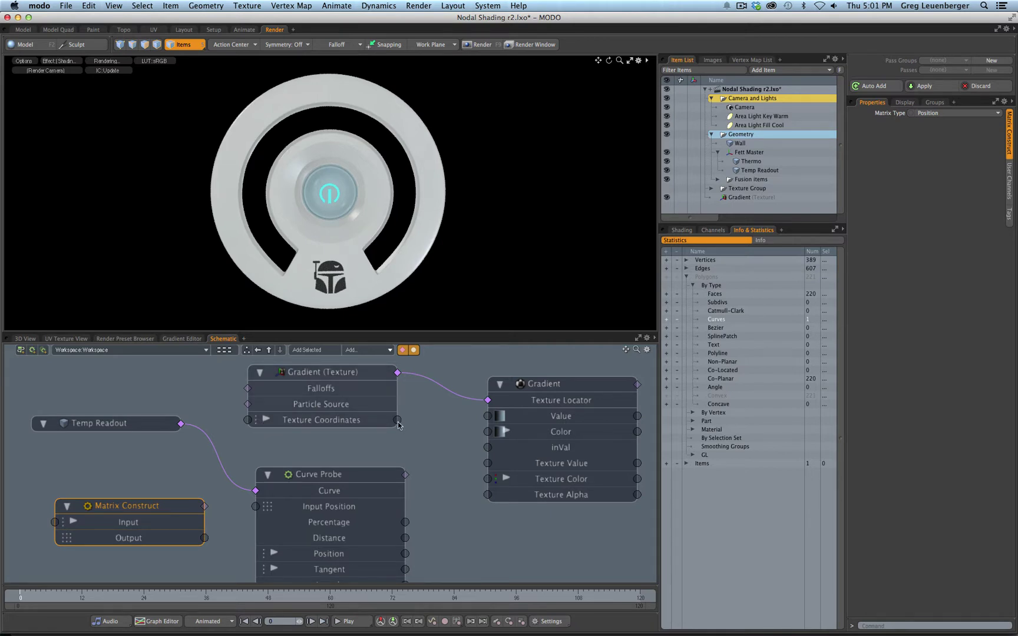
pyautogui.moveTo(398, 420); pyautogui.dragTo(126, 516)
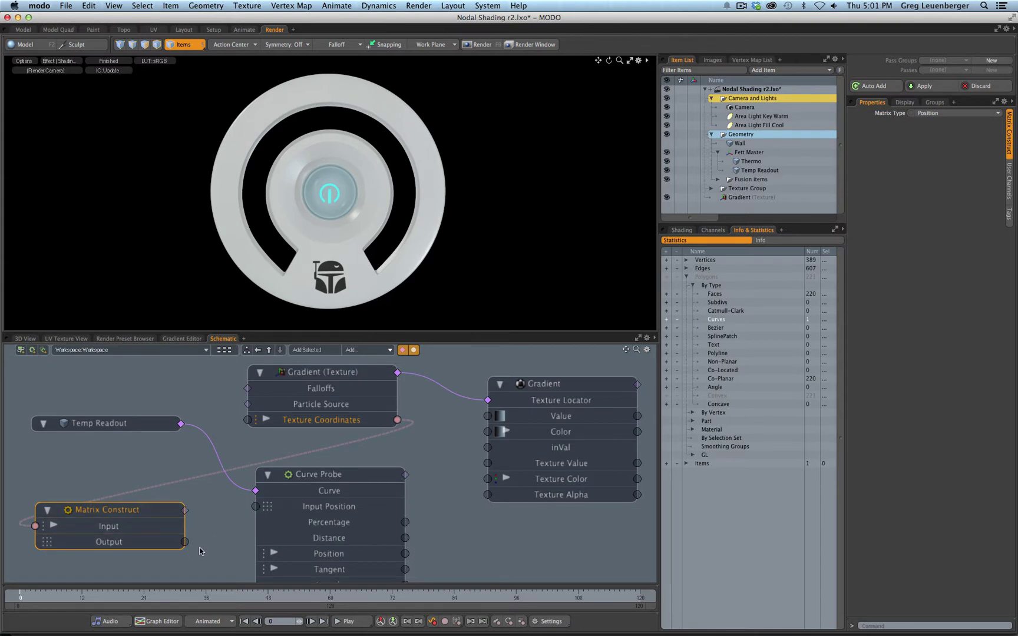
# Connect Matrix Construct's Output to Curve Probe's Input Position and rearrange the nearby nodes
pyautogui.moveTo(184, 542); pyautogui.dragTo(200, 545)
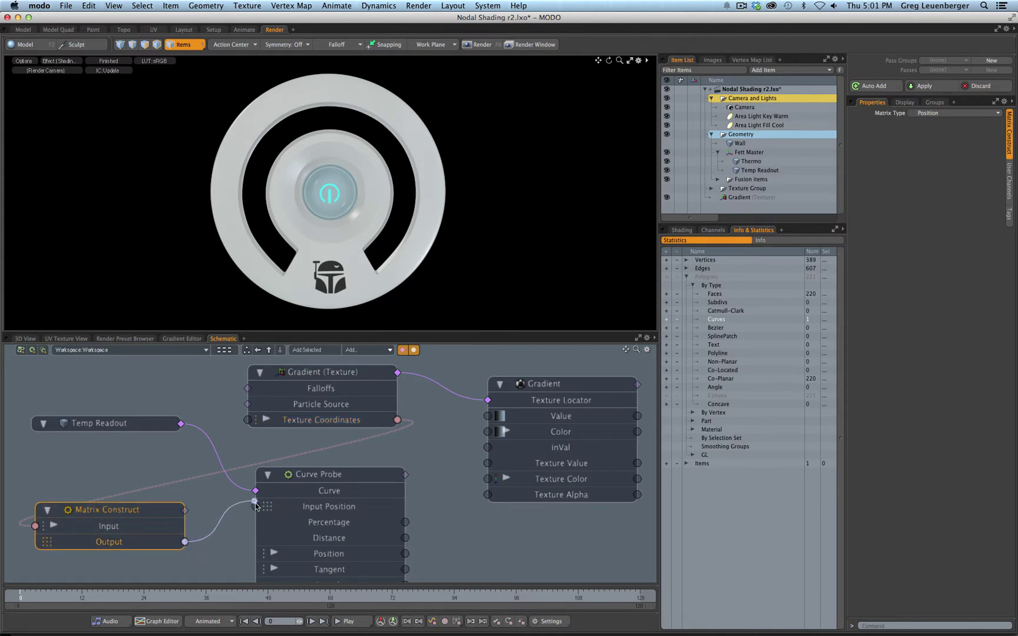
pyautogui.moveTo(257, 506); pyautogui.dragTo(257, 505)
pyautogui.moveTo(342, 477); pyautogui.dragTo(359, 493)
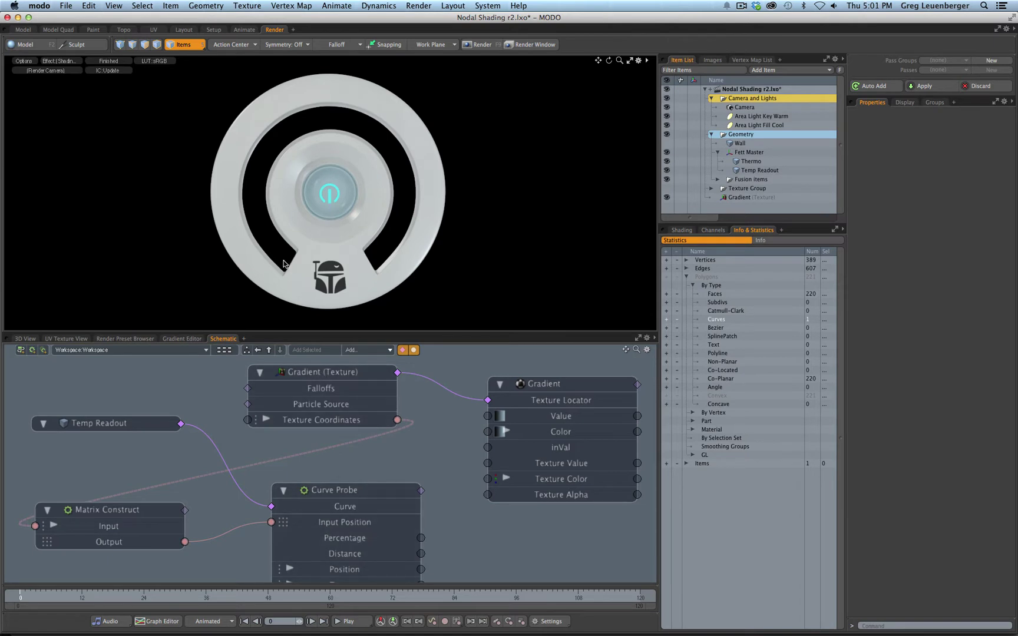
pyautogui.moveTo(331, 394); pyautogui.dragTo(314, 393)
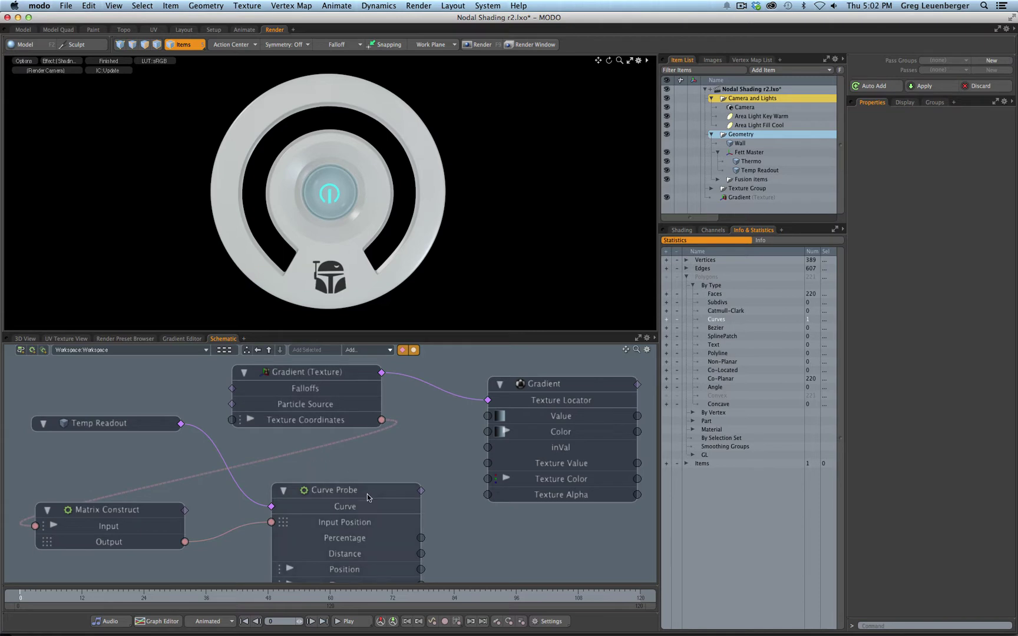
pyautogui.moveTo(367, 494); pyautogui.dragTo(374, 485)
# Link Curve Probe's Percentage to the Gradient's inVal and move Constant (2) up and right
pyautogui.scroll(-3, 377, 500)
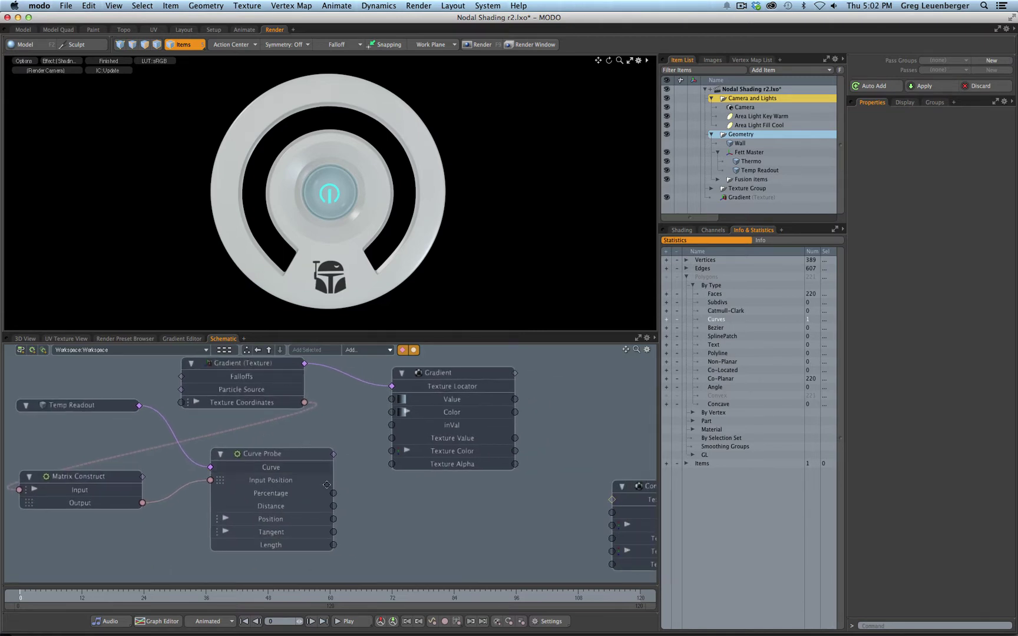
pyautogui.moveTo(334, 495); pyautogui.dragTo(307, 454)
pyautogui.keyDown('ctrl'); pyautogui.keyDown('alt'); pyautogui.moveTo(377, 462); pyautogui.dragTo(327, 462); pyautogui.keyUp('alt'); pyautogui.keyUp('ctrl')
pyautogui.keyDown('ctrl'); pyautogui.keyDown('alt'); pyautogui.moveTo(327, 461); pyautogui.dragTo(340, 461); pyautogui.keyUp('alt'); pyautogui.keyUp('ctrl')
pyautogui.scroll(1, 340, 461)
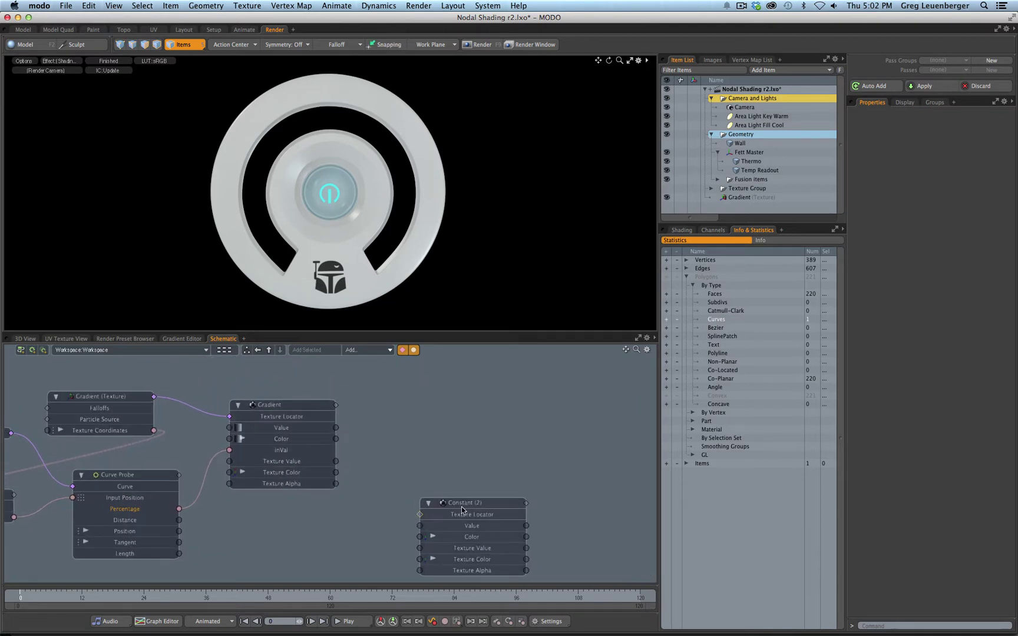
pyautogui.moveTo(461, 507); pyautogui.dragTo(488, 447)
# Open the Gradient's curve editor with the Color R, G and B channels selected together
pyautogui.click(296, 407)
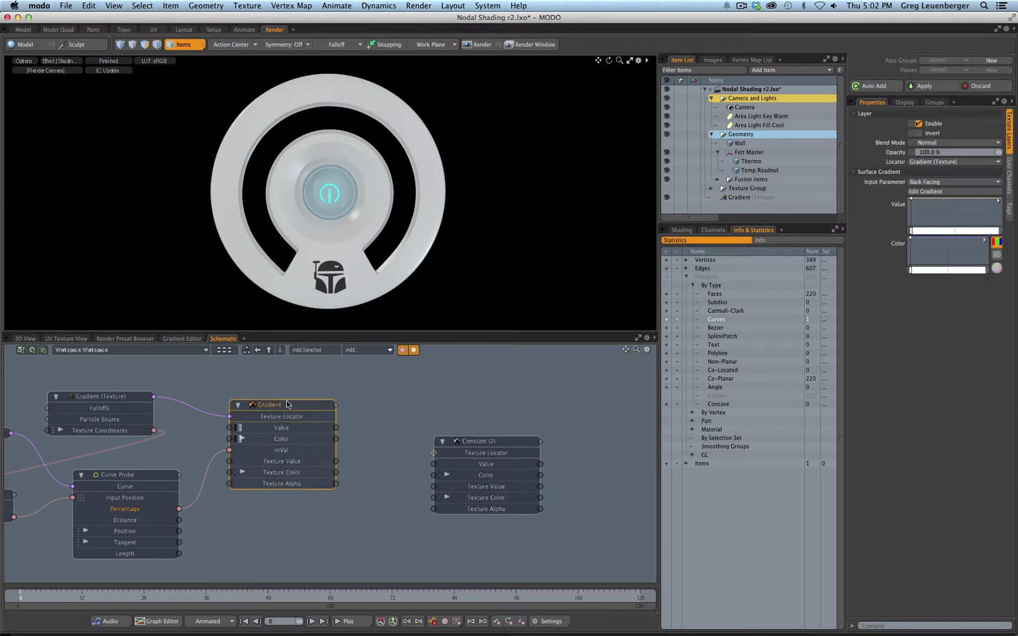
pyautogui.click(183, 338)
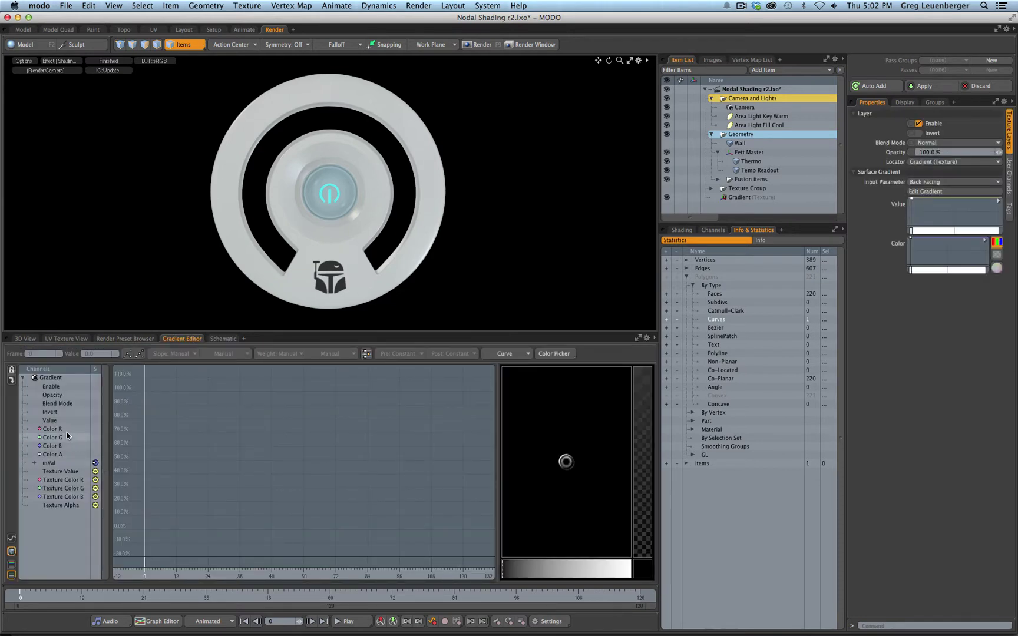
pyautogui.click(63, 480)
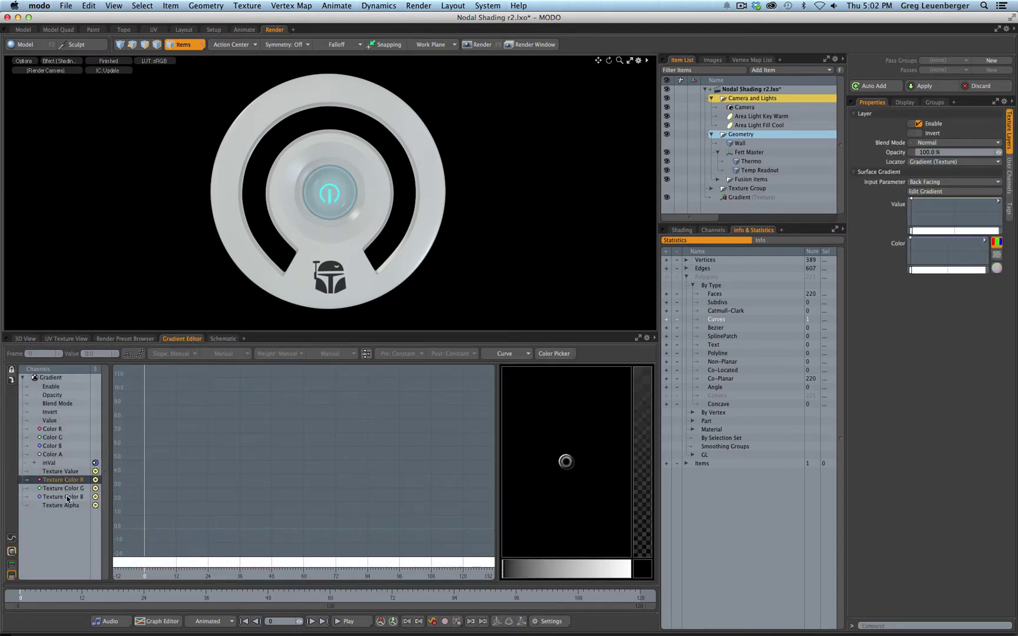
pyautogui.keyDown('shift'); pyautogui.click(66, 497); pyautogui.keyUp('shift')
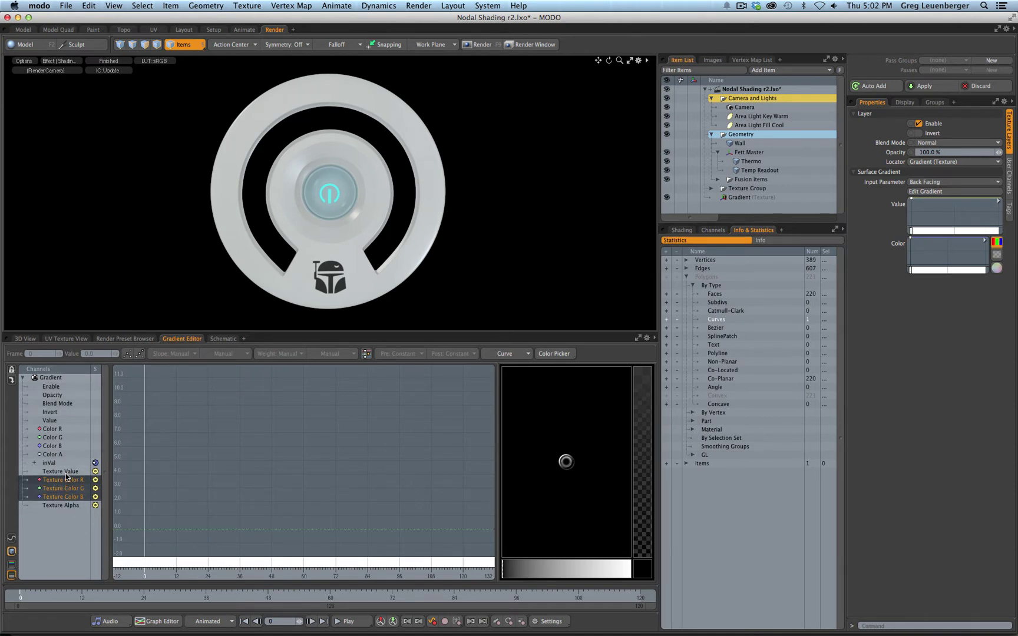
pyautogui.click(65, 472)
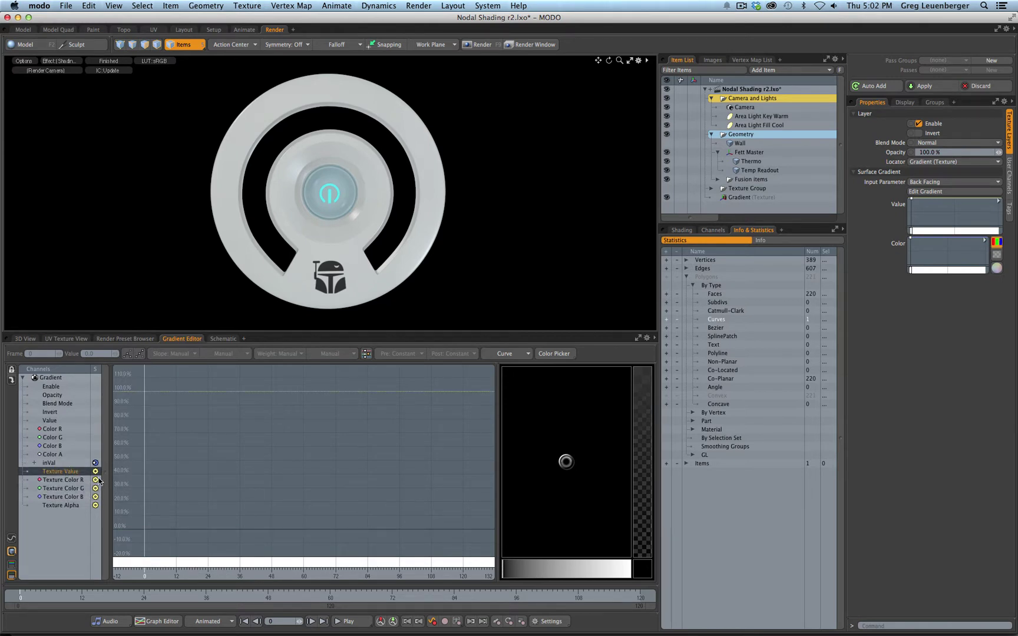
pyautogui.moveTo(97, 480)
pyautogui.click(70, 497)
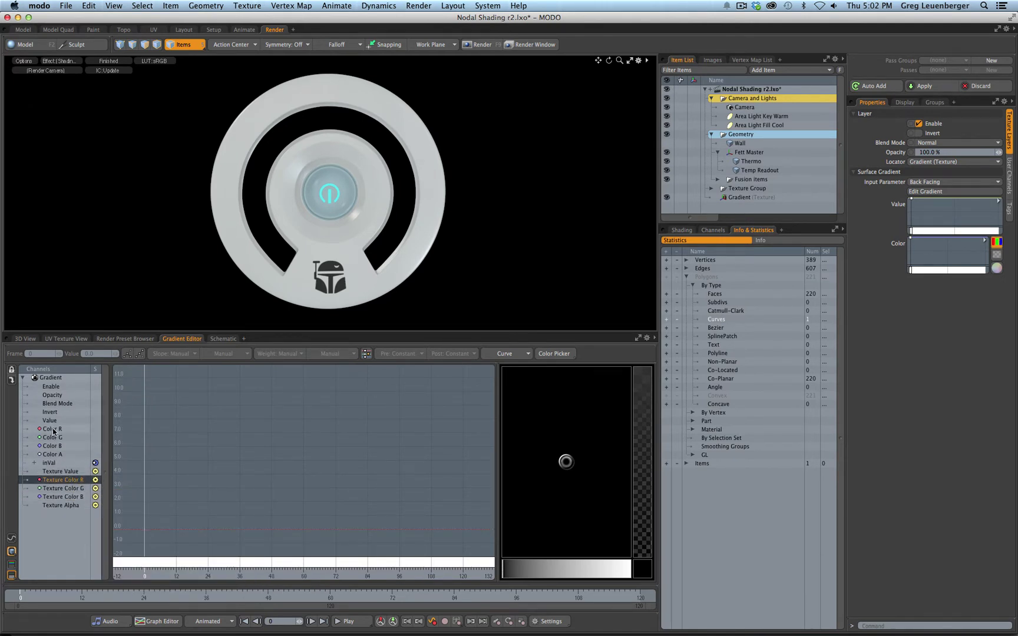
pyautogui.click(52, 446)
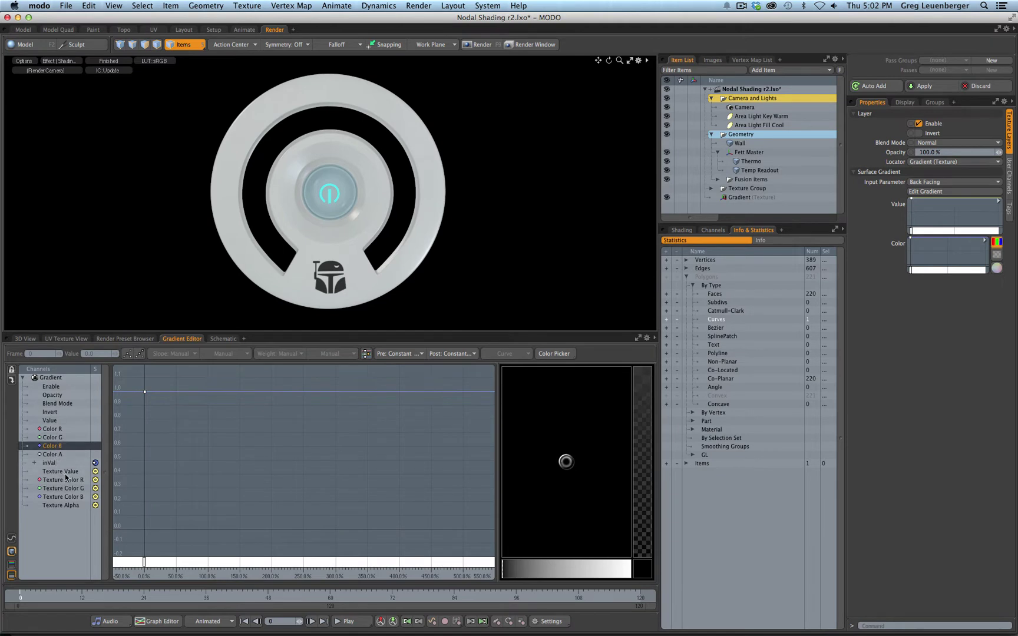
pyautogui.click(73, 472)
pyautogui.click(54, 422)
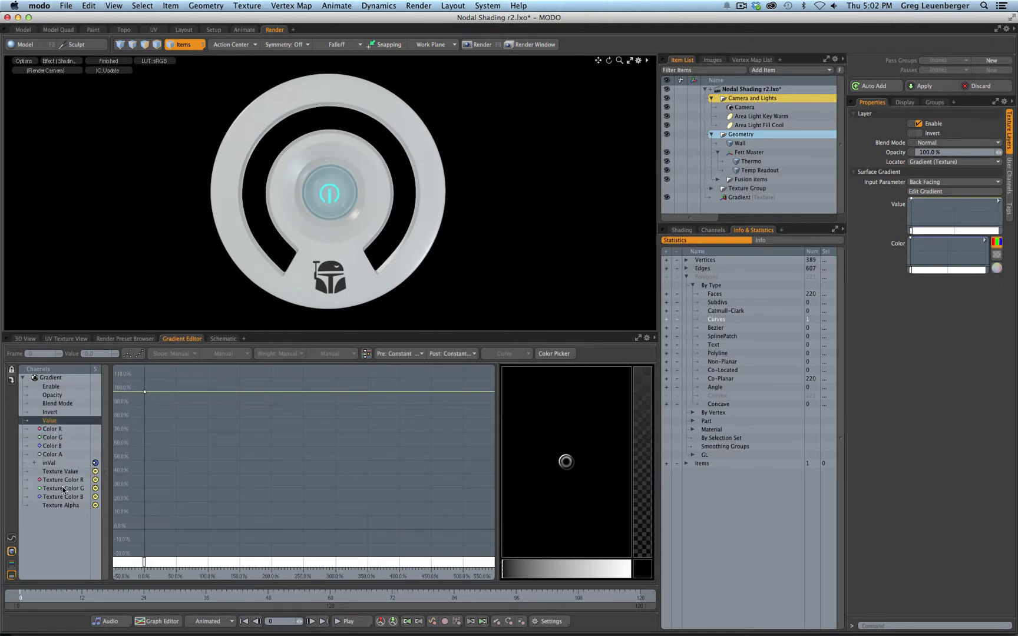
pyautogui.click(66, 481)
pyautogui.click(67, 488)
pyautogui.click(66, 497)
pyautogui.click(59, 429)
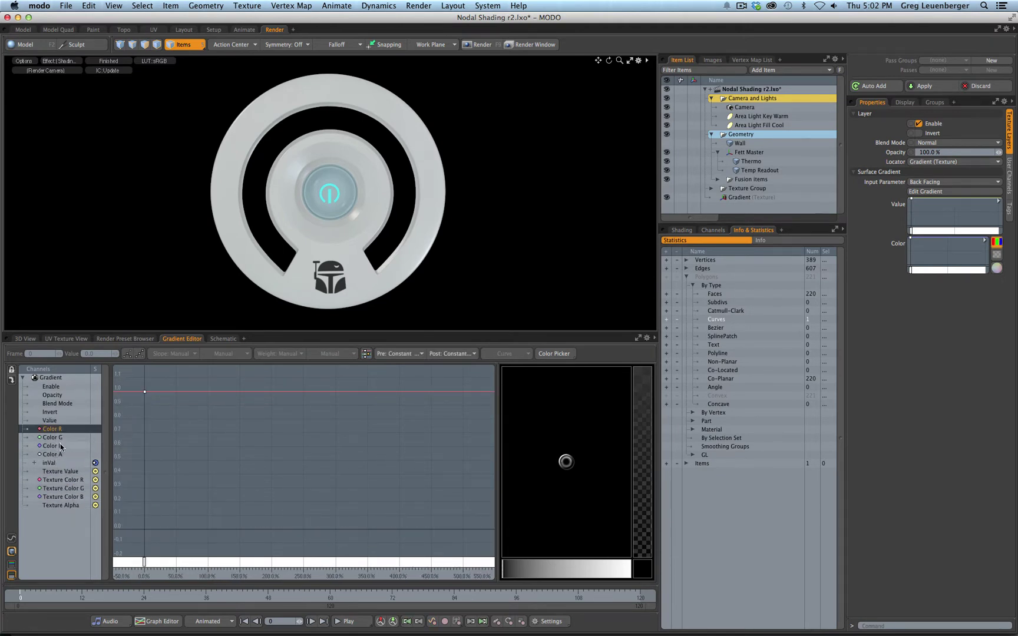
pyautogui.keyDown('shift'); pyautogui.click(59, 447); pyautogui.keyUp('shift')
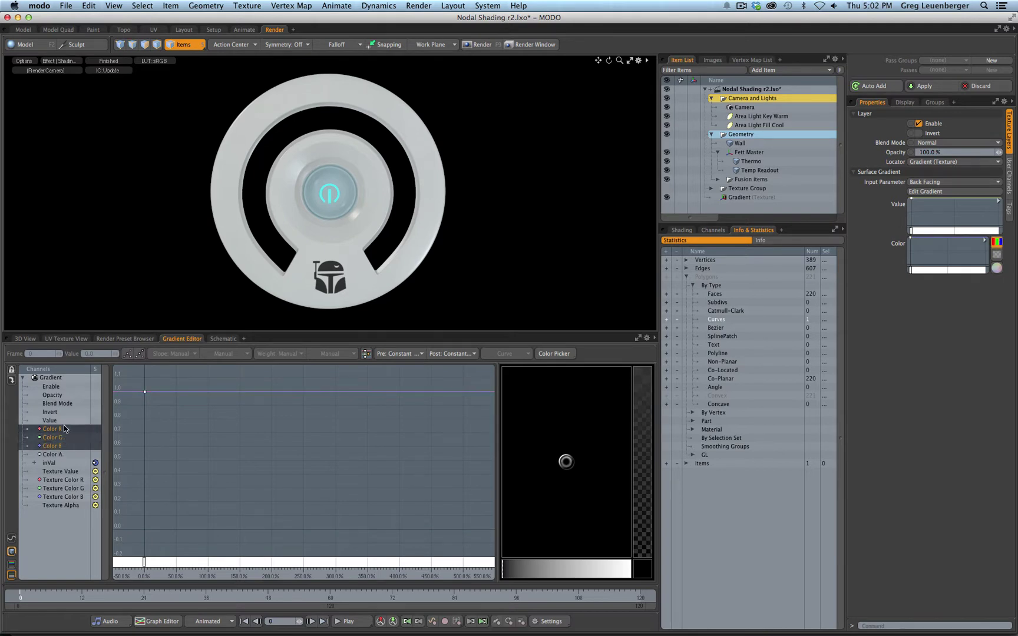
# Add a red key at 100%, make the 0% key deep blue, and frame both keys
pyautogui.click(144, 391)
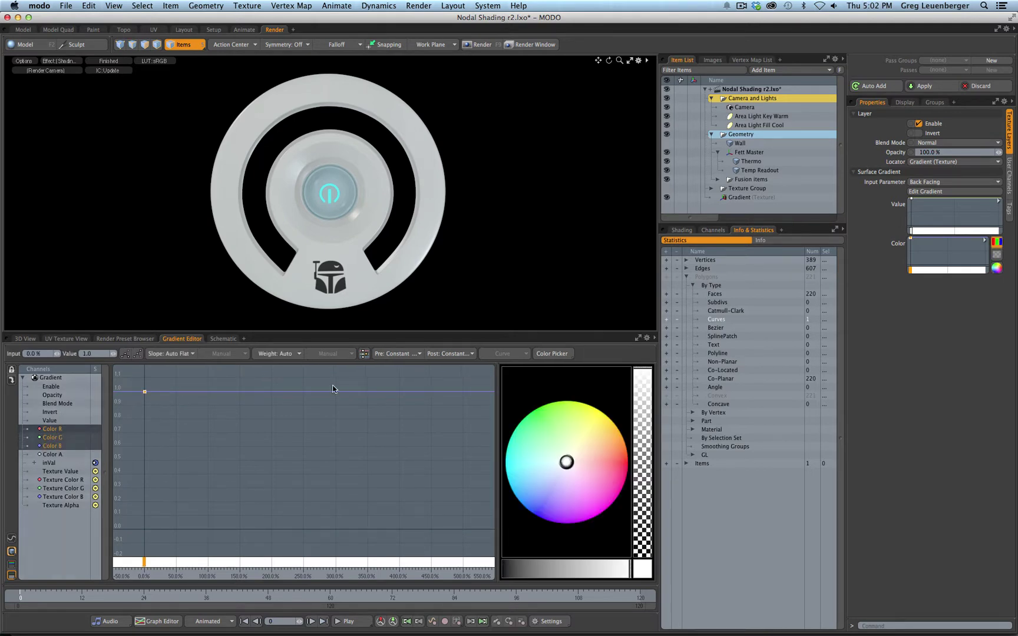
pyautogui.click(208, 563)
pyautogui.moveTo(582, 473); pyautogui.dragTo(628, 467)
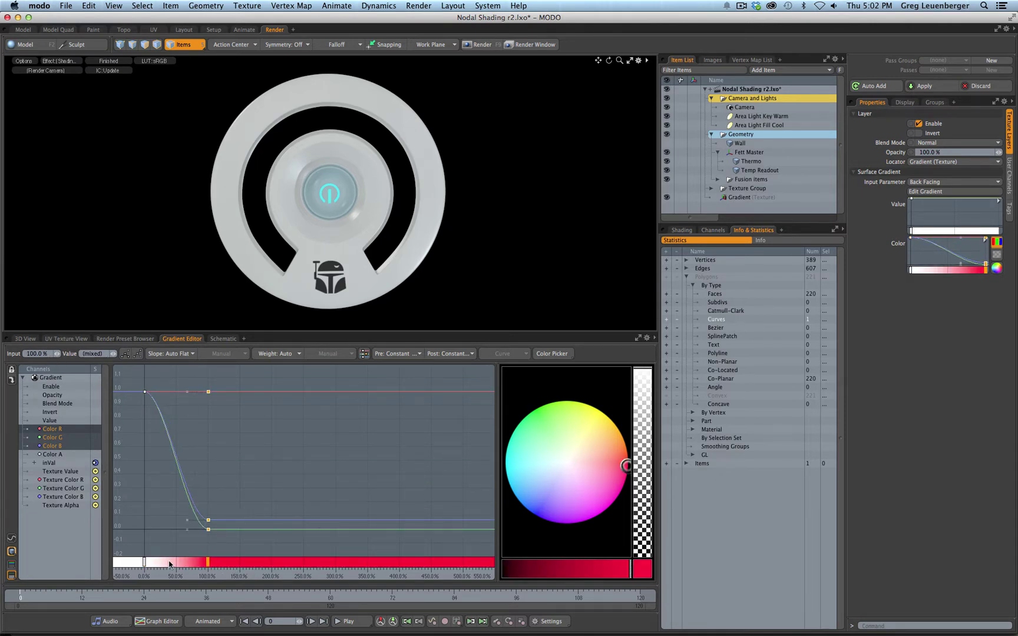
pyautogui.click(144, 563)
pyautogui.moveTo(534, 489); pyautogui.dragTo(534, 515)
pyautogui.keyDown('ctrl'); pyautogui.keyDown('alt'); pyautogui.moveTo(243, 504); pyautogui.dragTo(372, 462); pyautogui.keyUp('alt'); pyautogui.keyUp('ctrl')
pyautogui.keyDown('ctrl'); pyautogui.keyDown('alt'); pyautogui.moveTo(407, 427); pyautogui.dragTo(327, 443); pyautogui.keyUp('alt'); pyautogui.keyUp('ctrl')
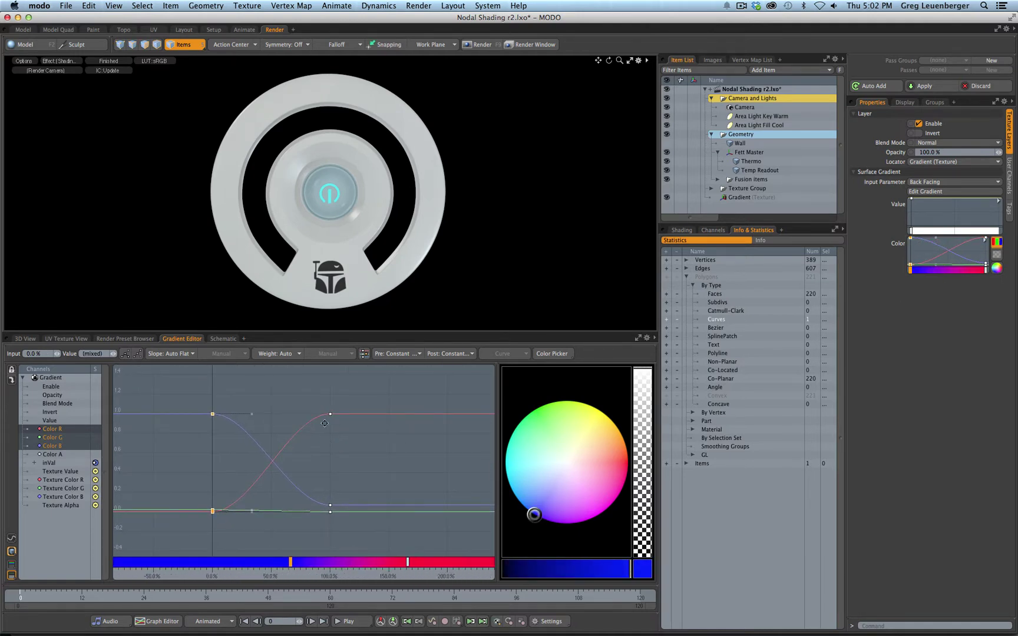
# Wire the Gradient's Texture Color into Constant (2)'s Color, then tidy Gradient (Texture), Curve Probe and Matrix Construct
pyautogui.click(222, 339)
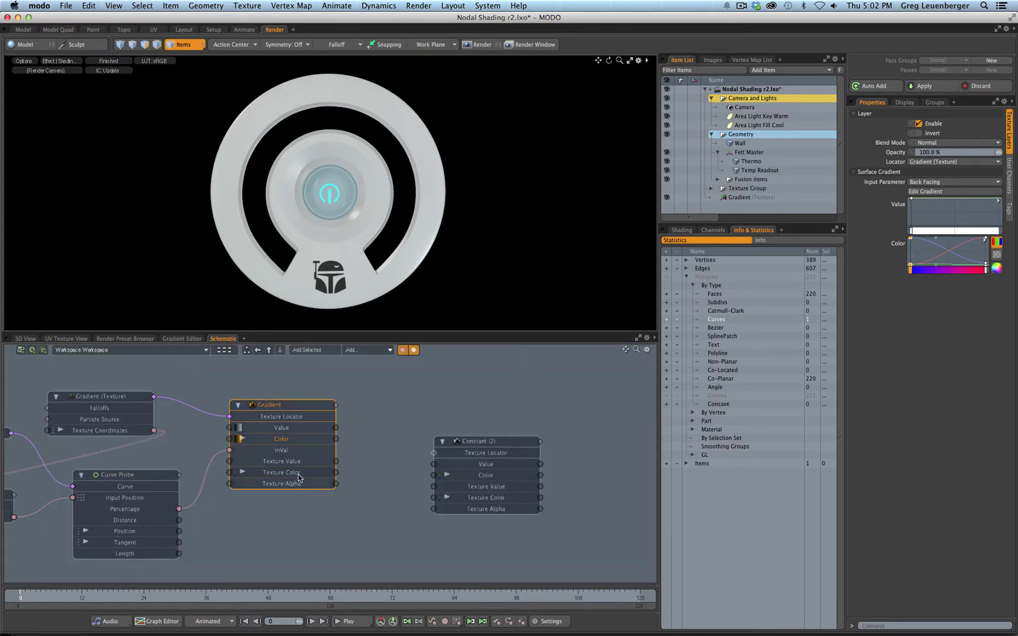
pyautogui.moveTo(338, 475); pyautogui.dragTo(490, 476)
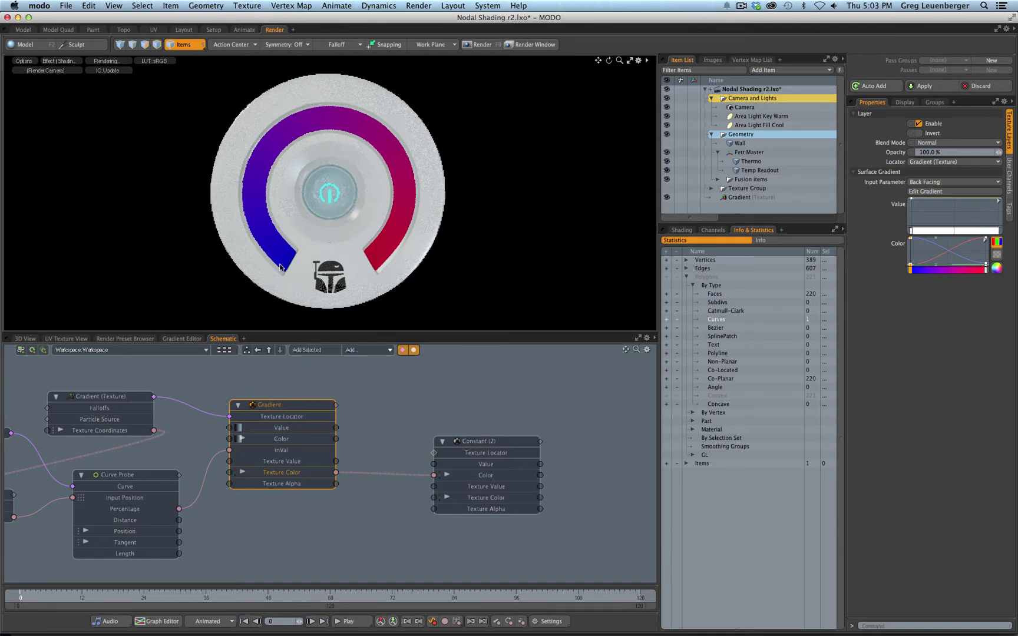
pyautogui.moveTo(116, 399); pyautogui.dragTo(127, 396)
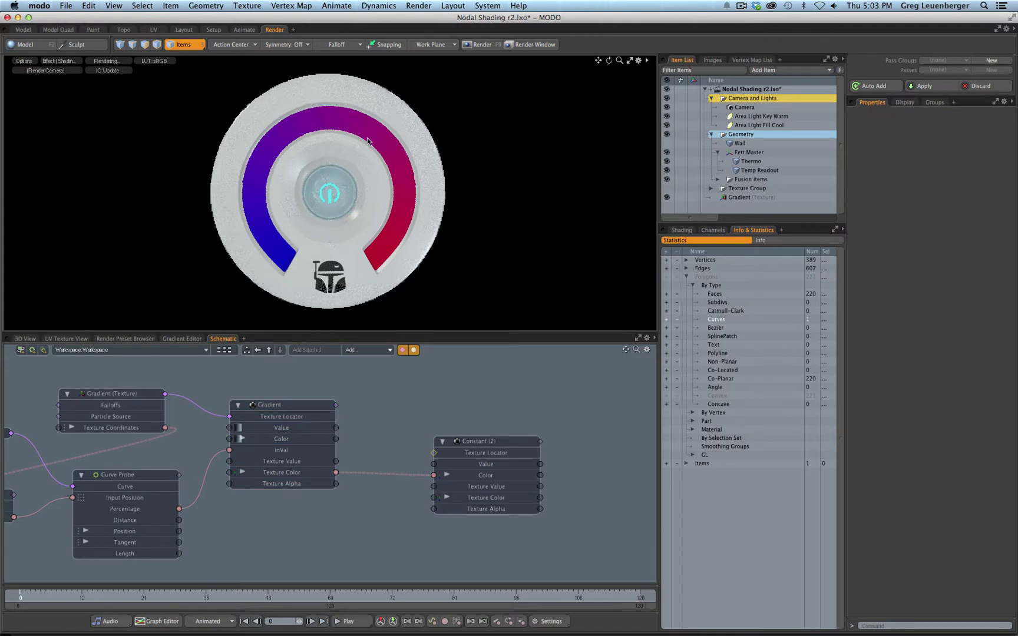
pyautogui.moveTo(134, 475); pyautogui.dragTo(237, 503)
pyautogui.scroll(-2, 196, 475)
pyautogui.moveTo(94, 496); pyautogui.dragTo(114, 501)
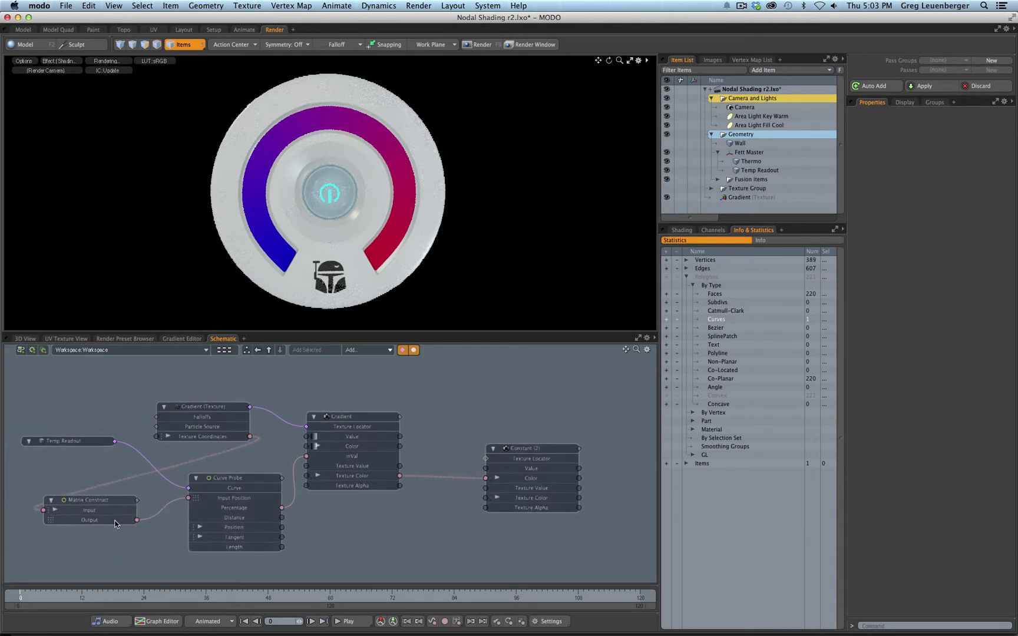
pyautogui.click(123, 551)
pyautogui.scroll(-2, 378, 513)
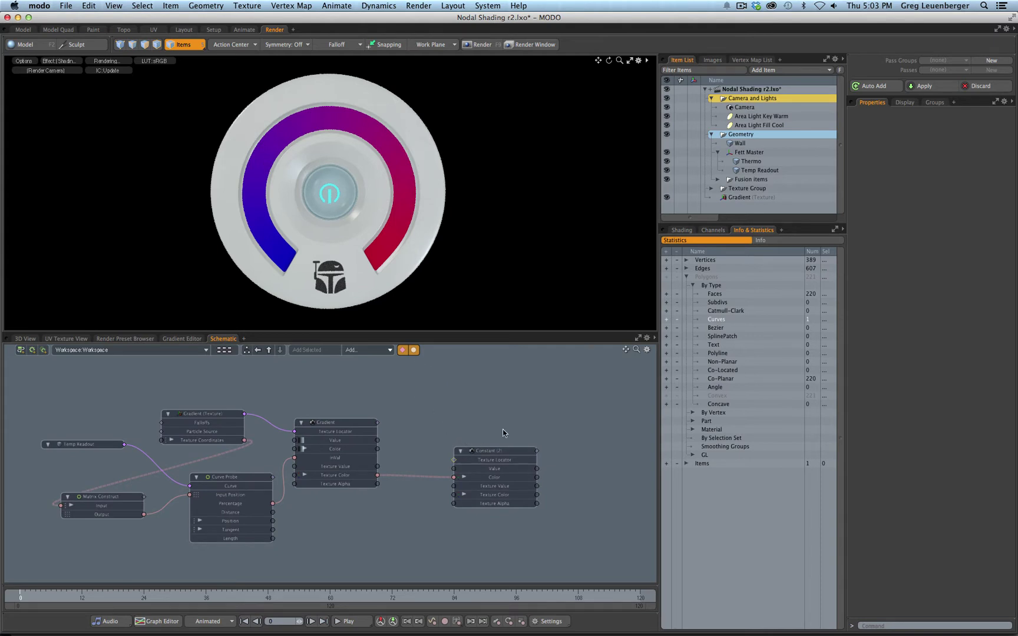
# Duplicate the Constant layer under Temp Readout and move the new node clear of Gradient
pyautogui.click(679, 231)
pyautogui.click(720, 316)
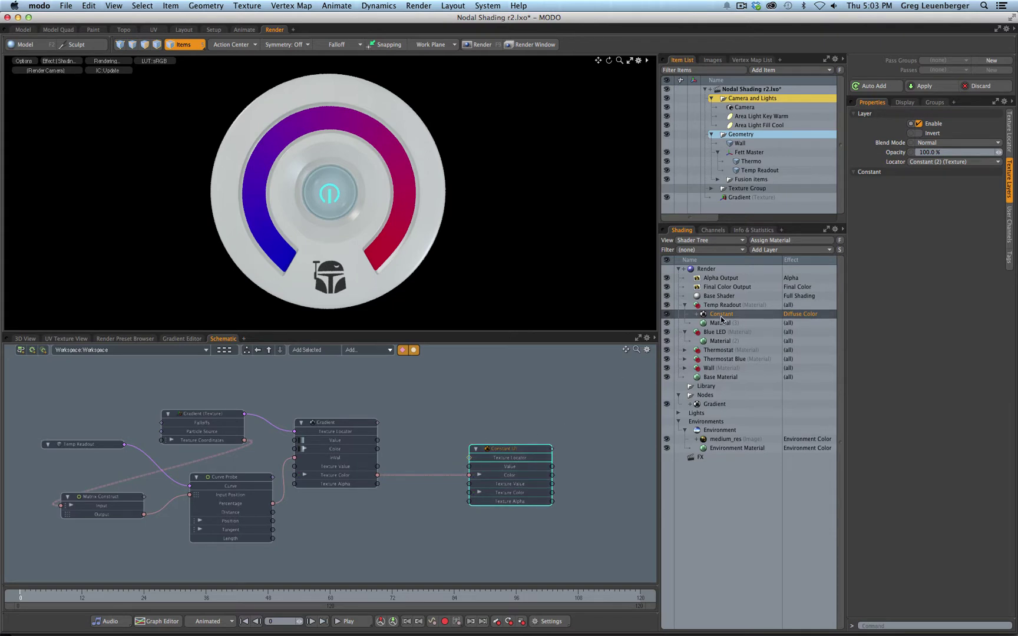
pyautogui.rightClick(722, 319)
pyautogui.click(711, 352)
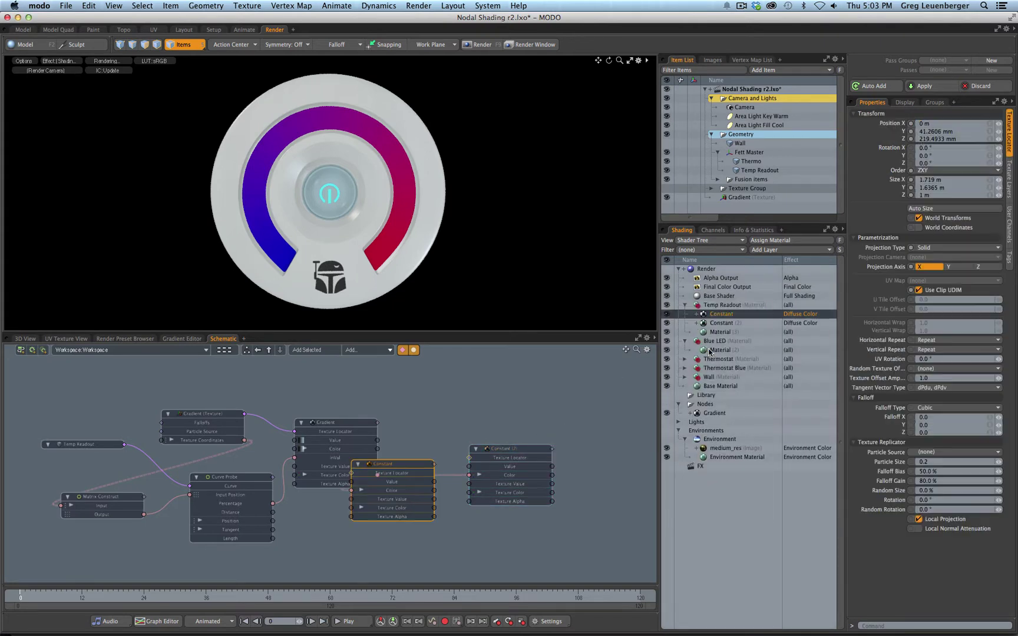
pyautogui.moveTo(429, 478); pyautogui.dragTo(550, 560)
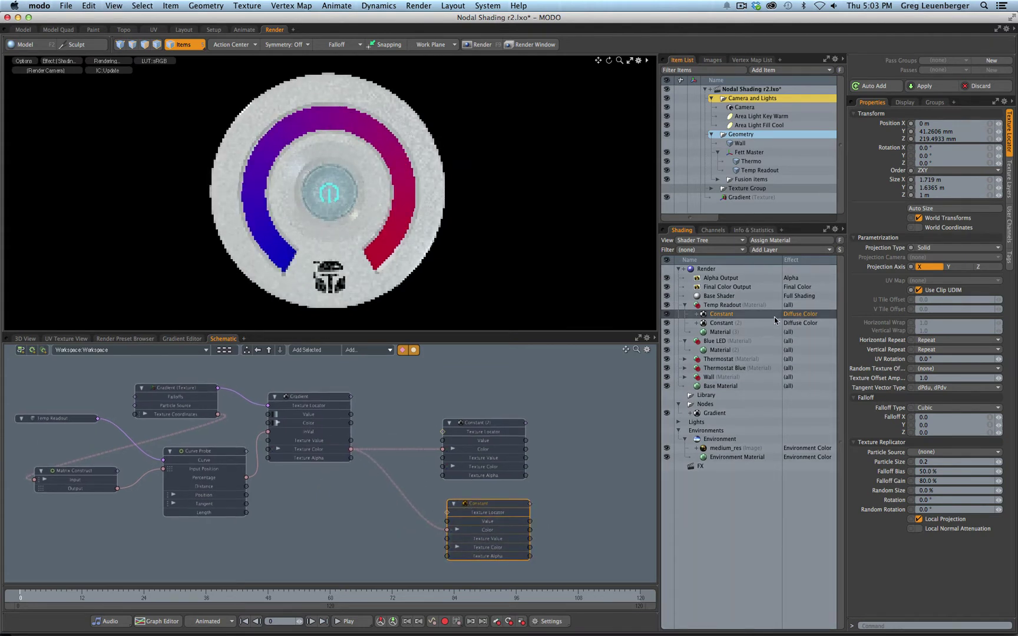
# Set the duplicate Constant layer's effect to Luminous Color, keeping the original on Diffuse Color
pyautogui.click(798, 322)
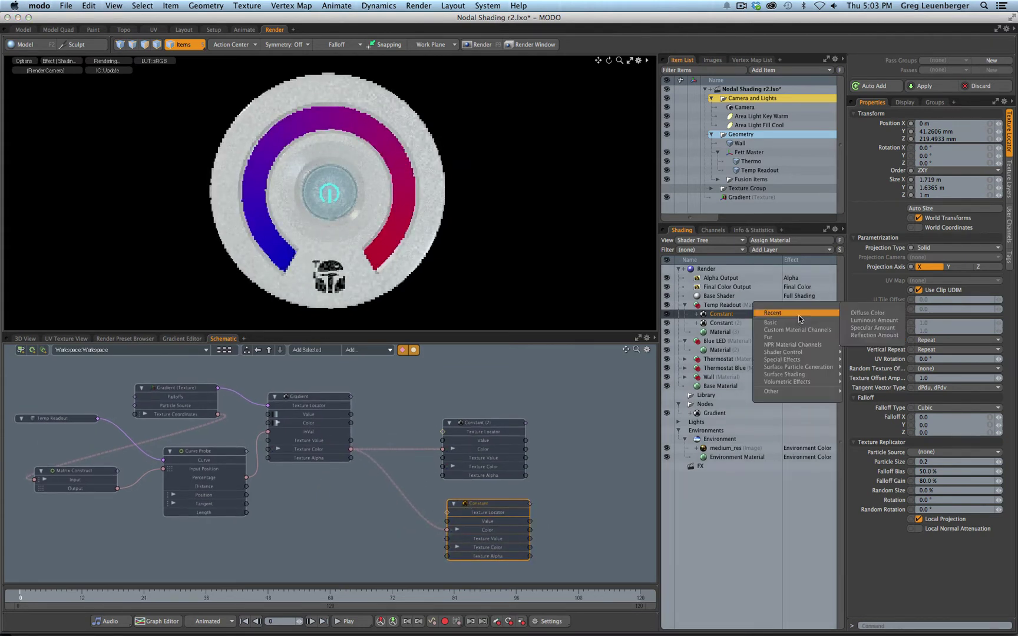
pyautogui.moveTo(798, 322)
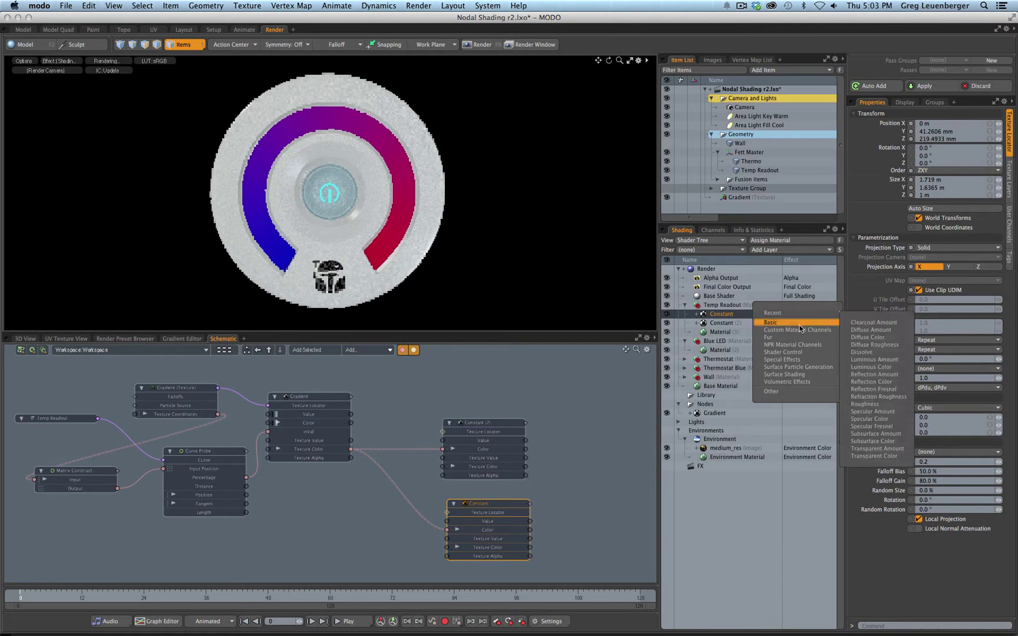
pyautogui.click(893, 361)
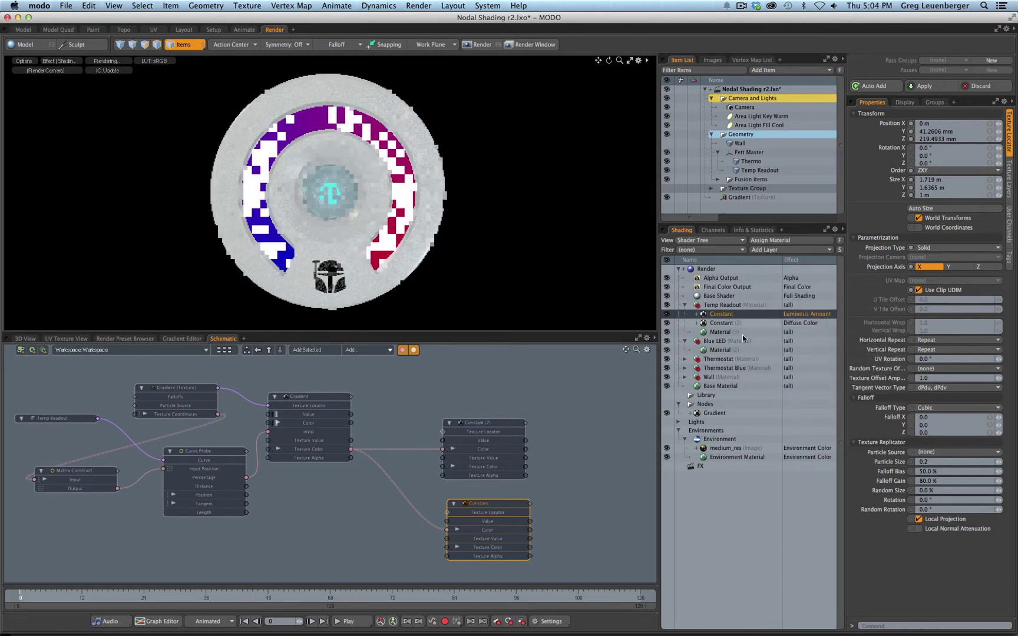
pyautogui.click(721, 332)
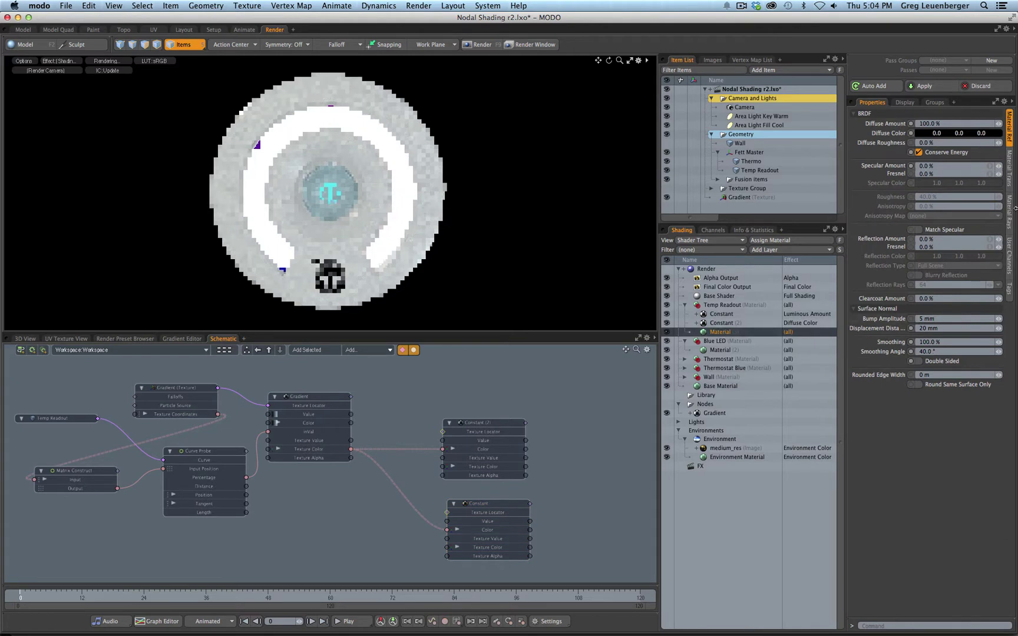
pyautogui.click(722, 314)
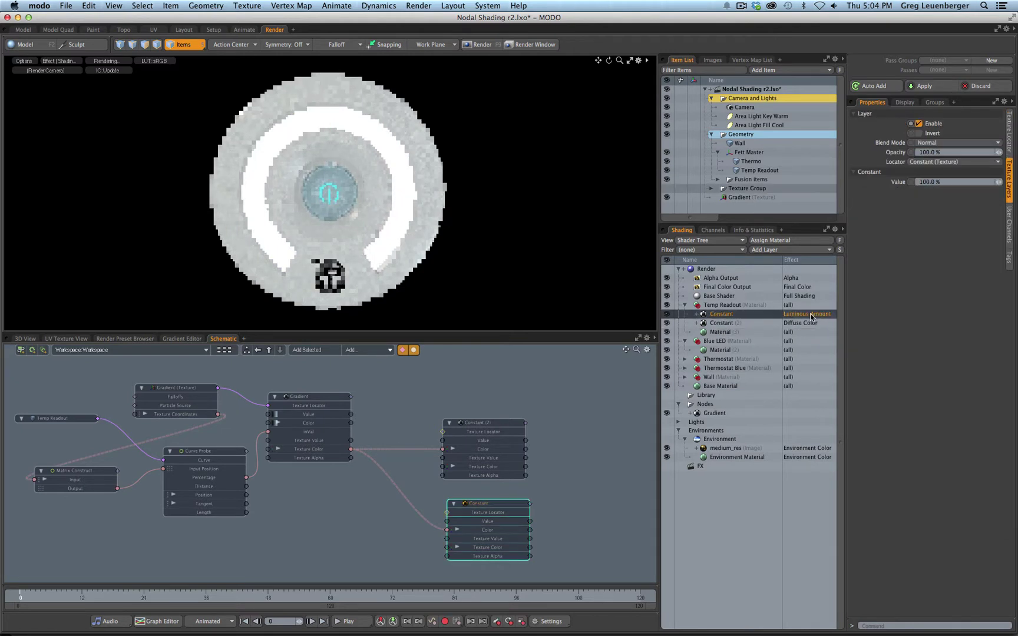
pyautogui.click(814, 314)
pyautogui.click(870, 322)
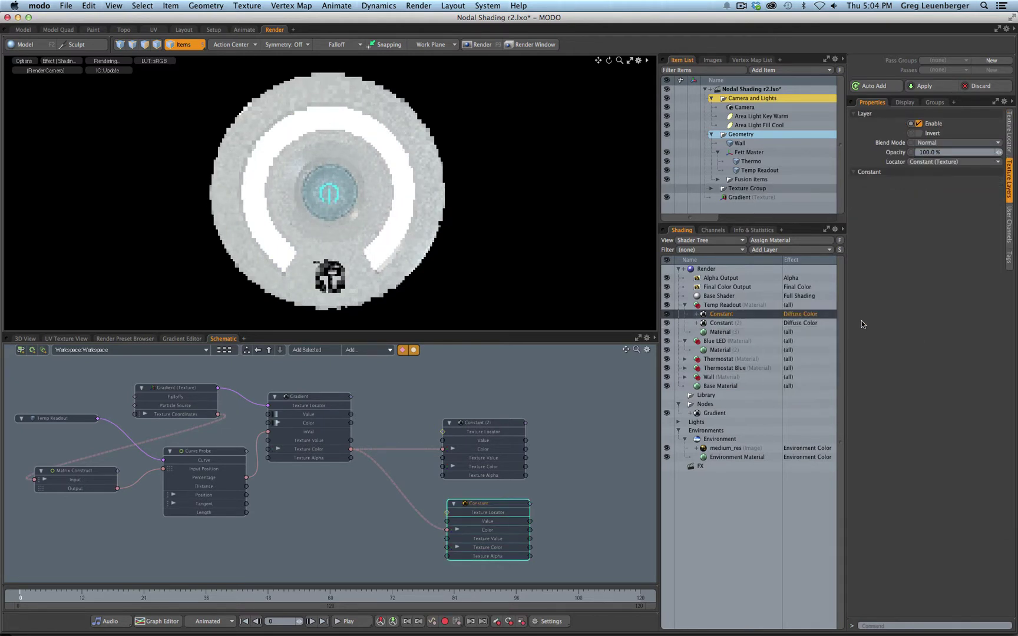
pyautogui.click(812, 315)
pyautogui.moveTo(804, 322)
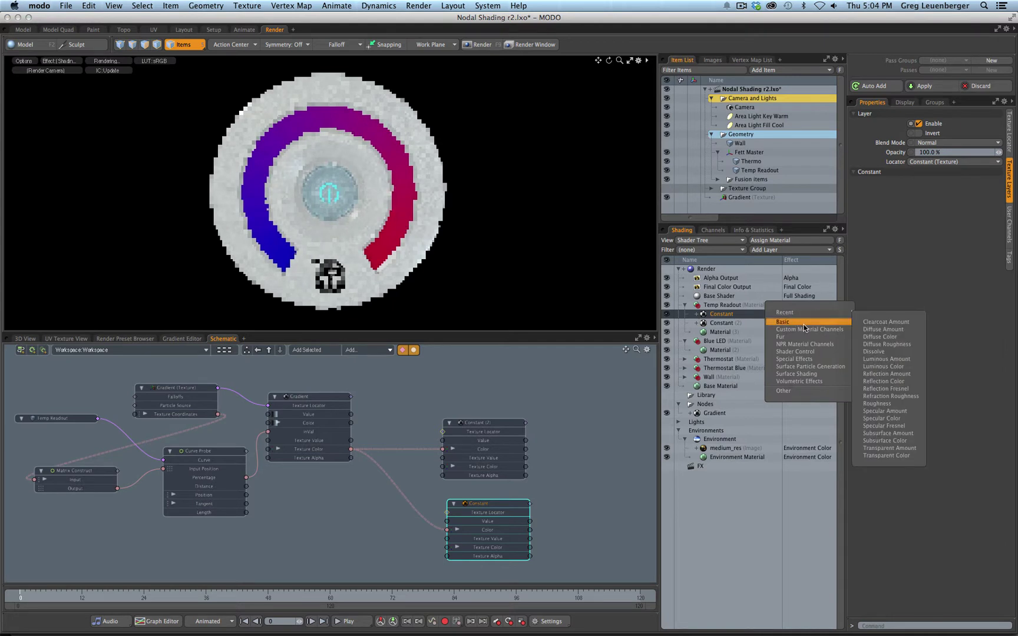
pyautogui.click(886, 369)
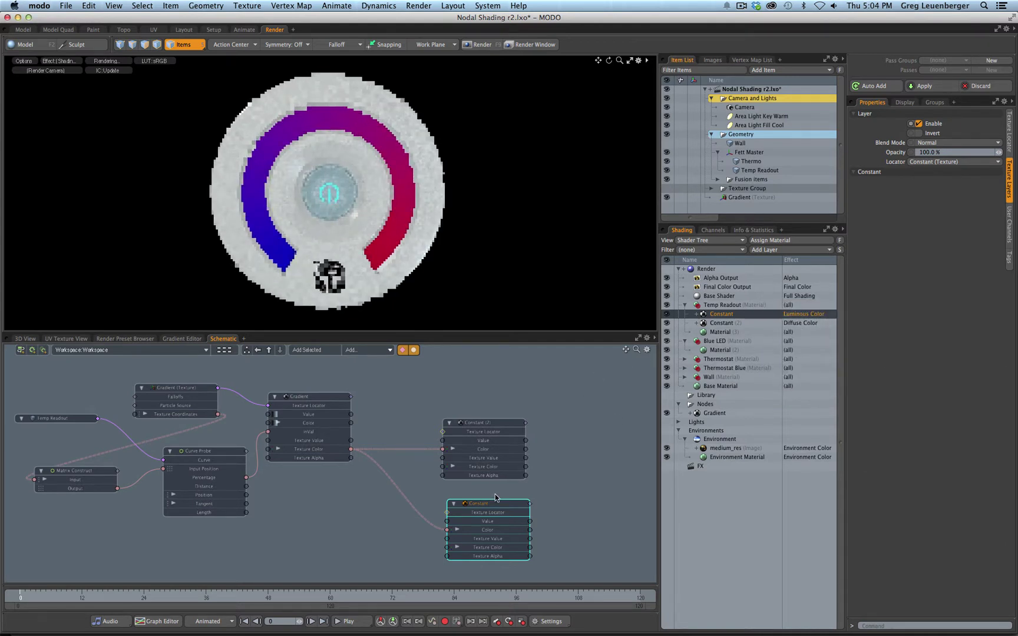
# Toggle the luminous Constant layer off and on to compare, and nudge its node into place
pyautogui.moveTo(497, 505); pyautogui.dragTo(497, 499)
pyautogui.click(668, 315)
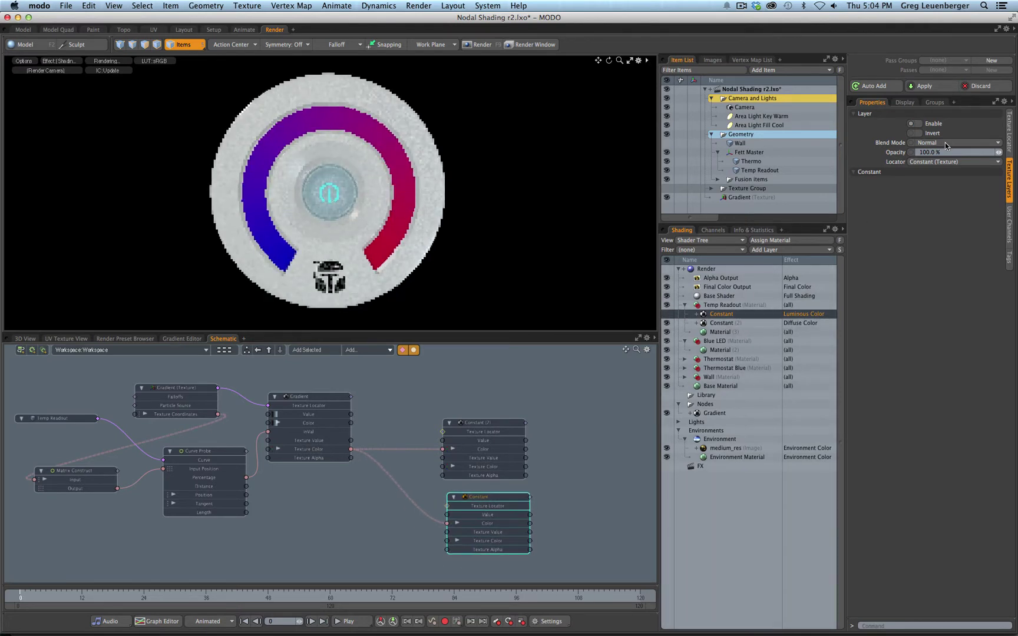
pyautogui.click(668, 316)
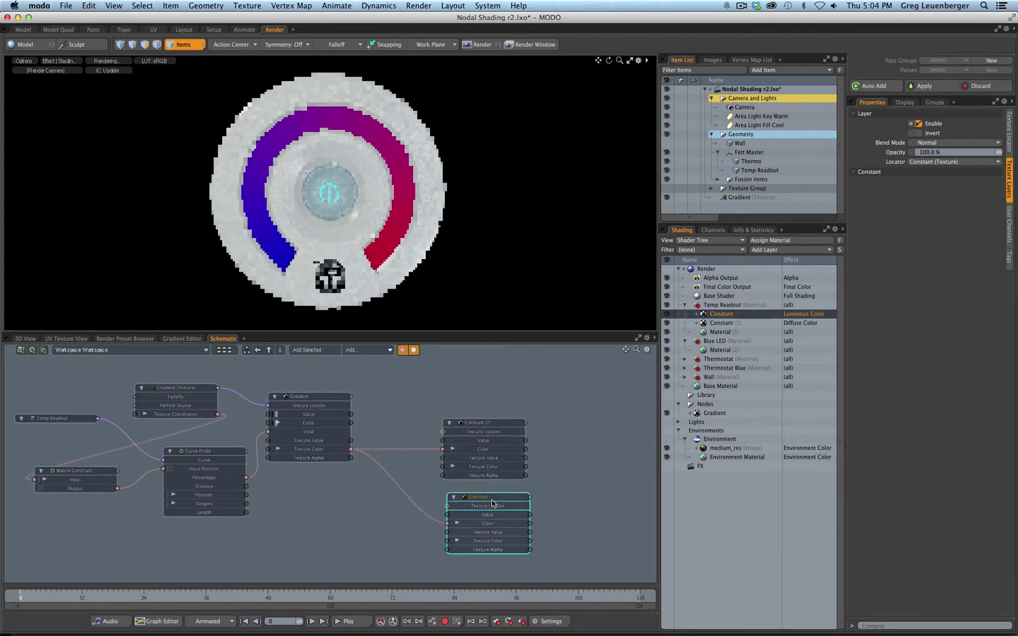
pyautogui.moveTo(496, 502); pyautogui.dragTo(494, 498)
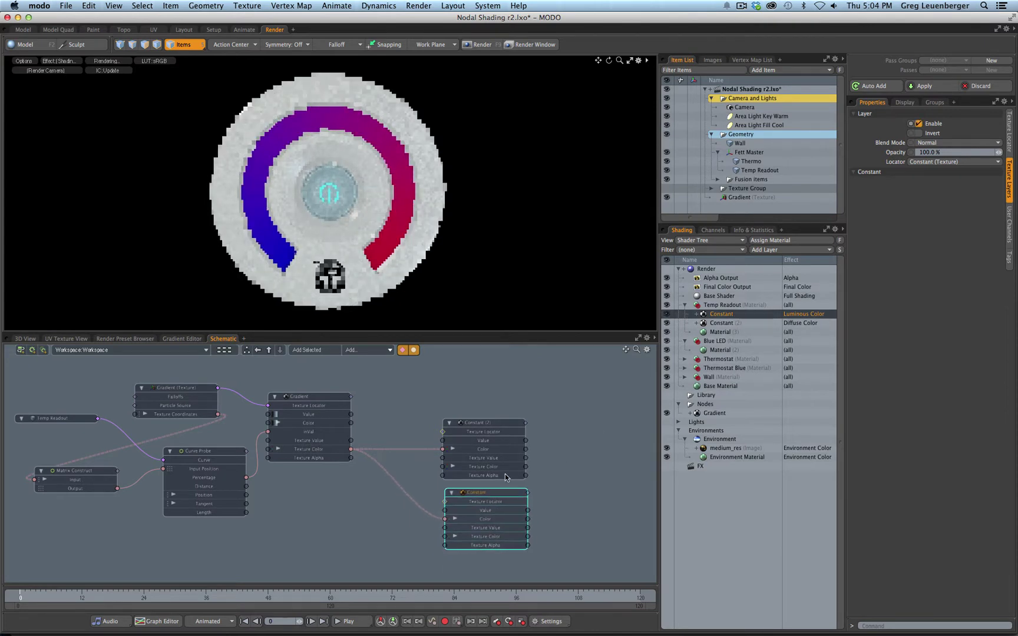
pyautogui.click(719, 325)
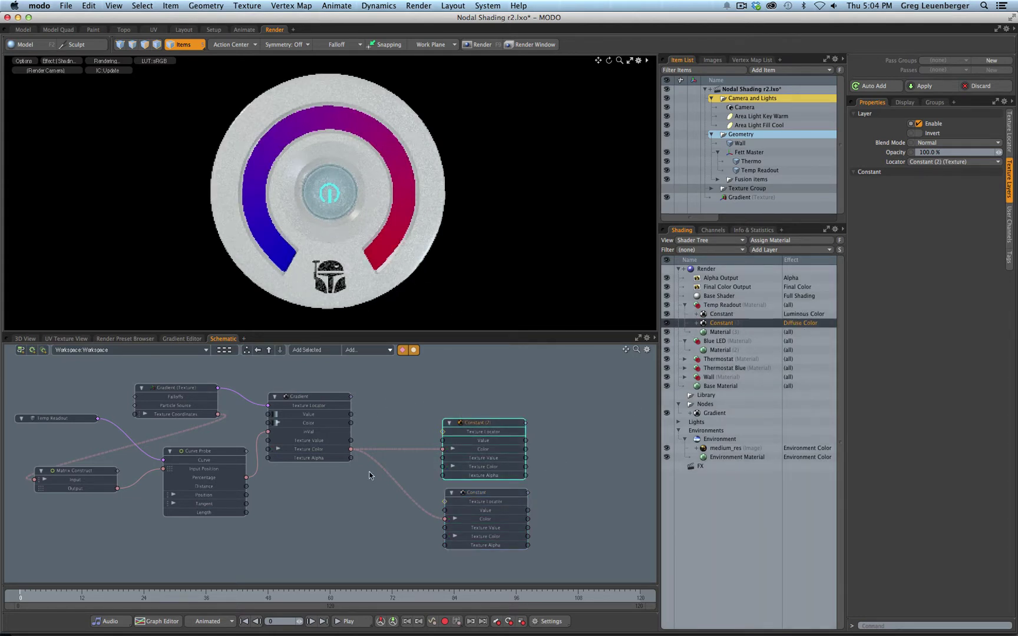
pyautogui.keyDown('ctrl'); pyautogui.keyDown('alt'); pyautogui.moveTo(431, 505); pyautogui.dragTo(391, 506); pyautogui.keyUp('alt'); pyautogui.keyUp('ctrl')
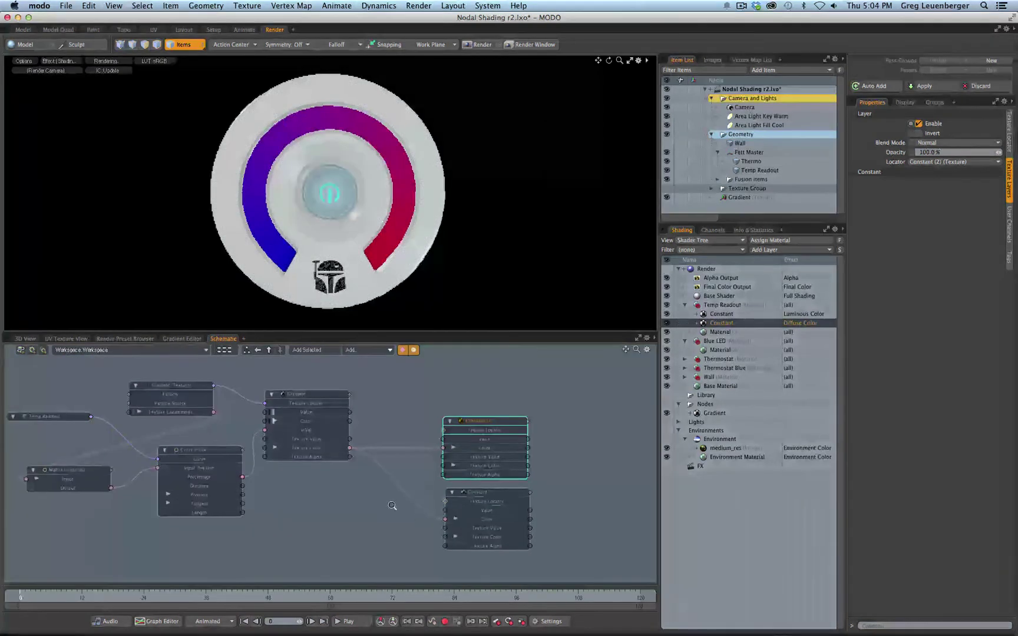
pyautogui.click(719, 316)
pyautogui.click(719, 323)
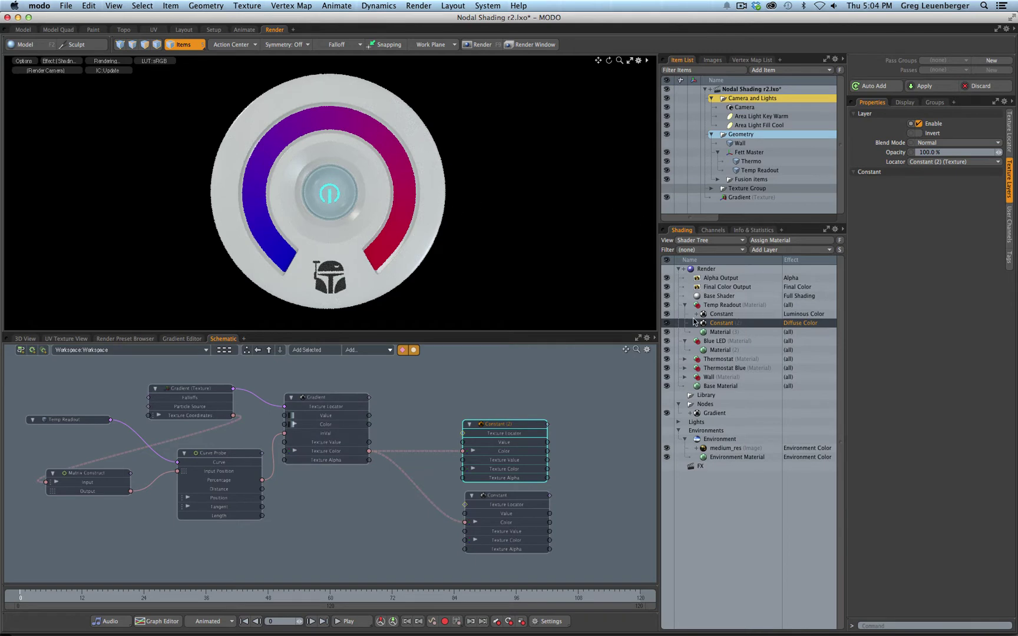
# On Temp Readout's material, try Luminous Intensity 1, then set it back to 0.0 W/srm2
pyautogui.click(722, 315)
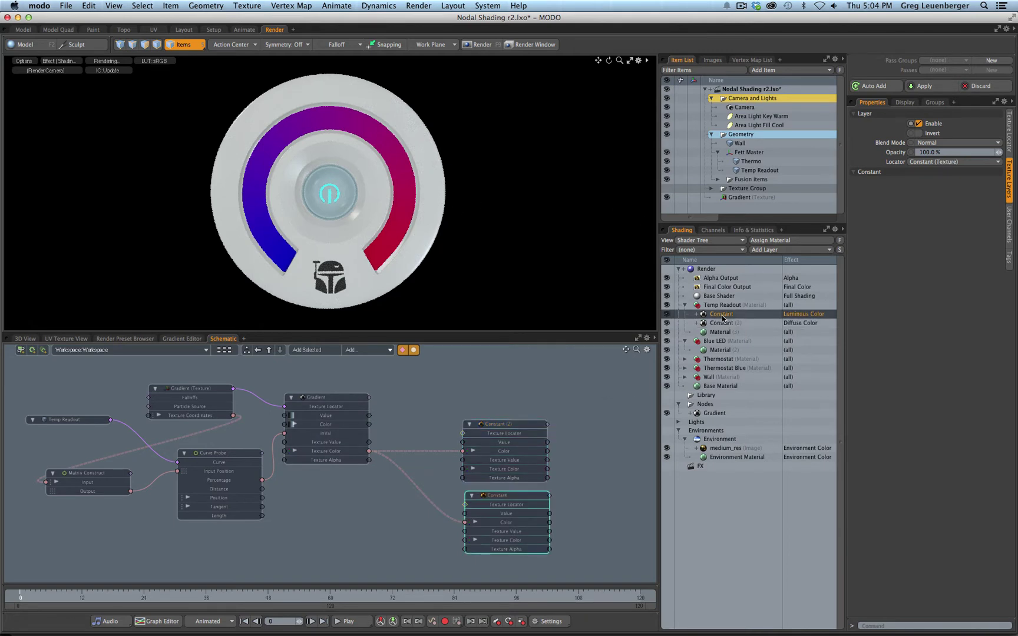
pyautogui.click(730, 333)
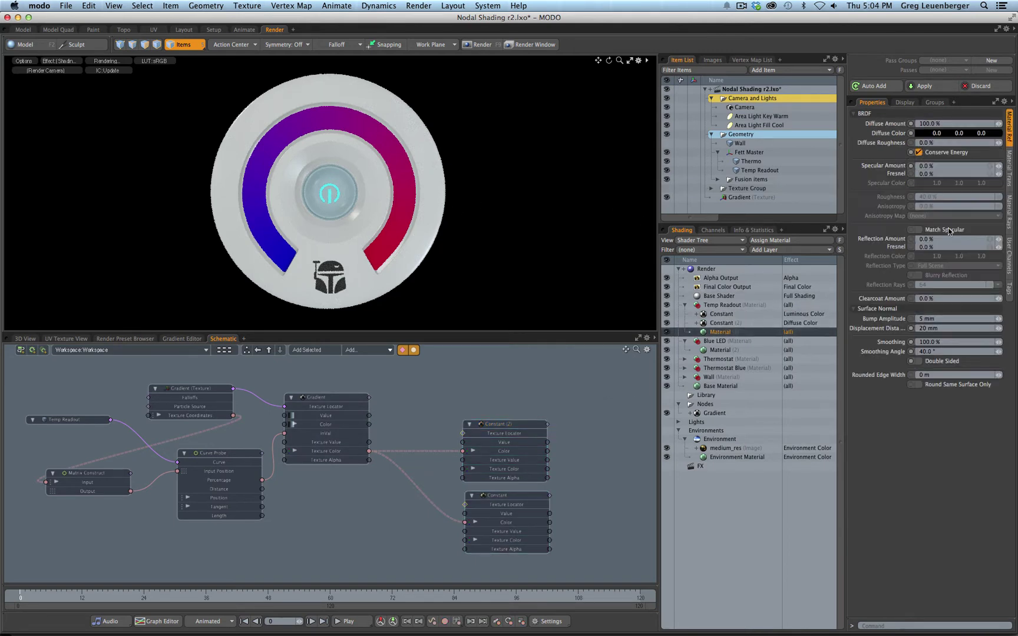
pyautogui.click(1010, 172)
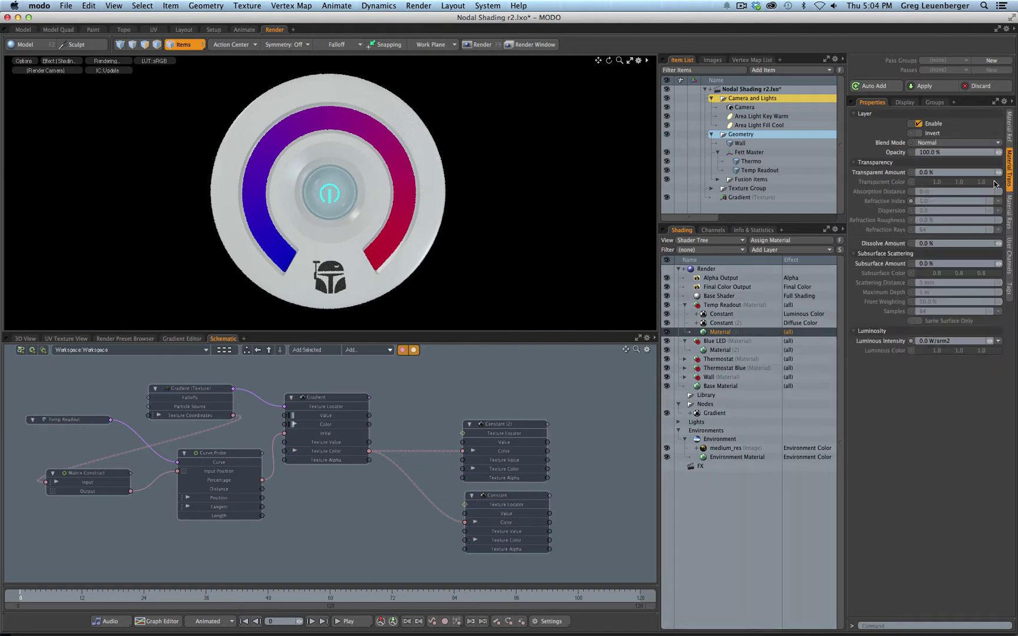
pyautogui.click(962, 341)
pyautogui.write('1')
pyautogui.press('Return')
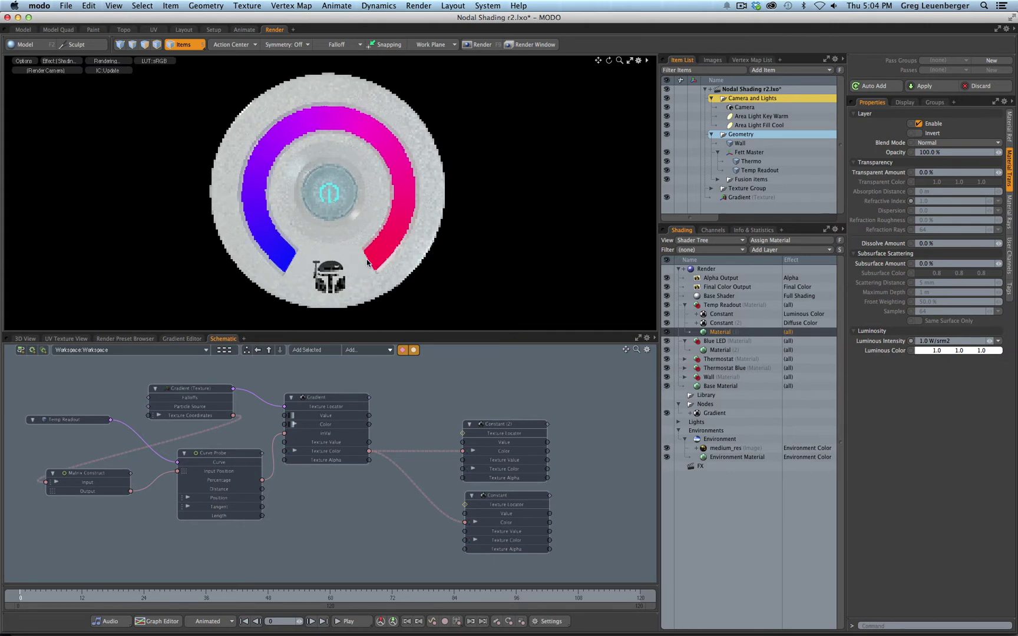
pyautogui.click(955, 341)
pyautogui.write('0')
pyautogui.press('Return')
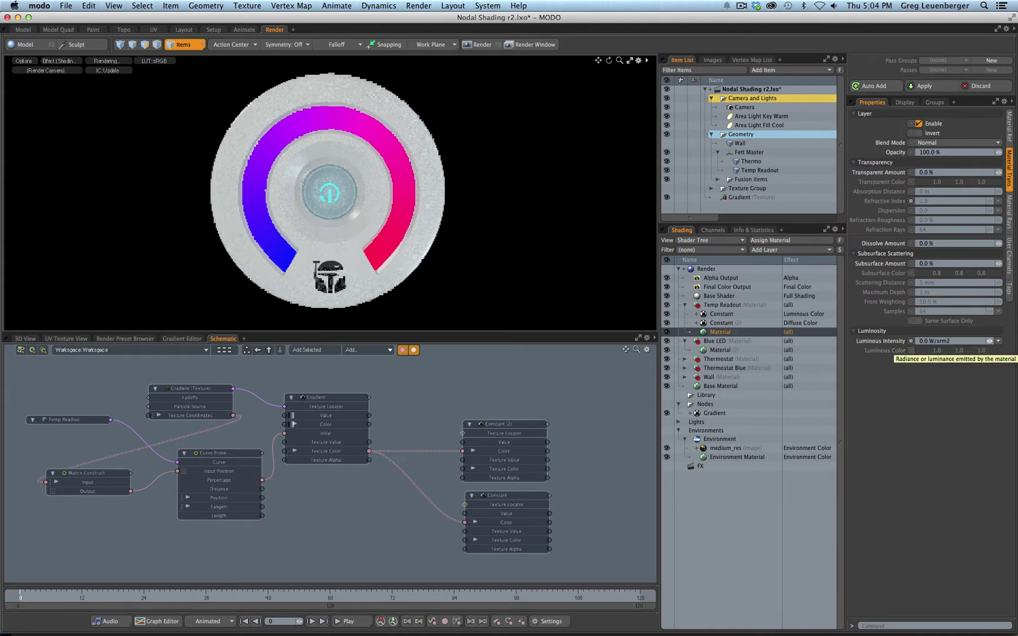
# Add a new Constant layer under Temp Readout with its effect set to Luminous Amount
pyautogui.click(719, 316)
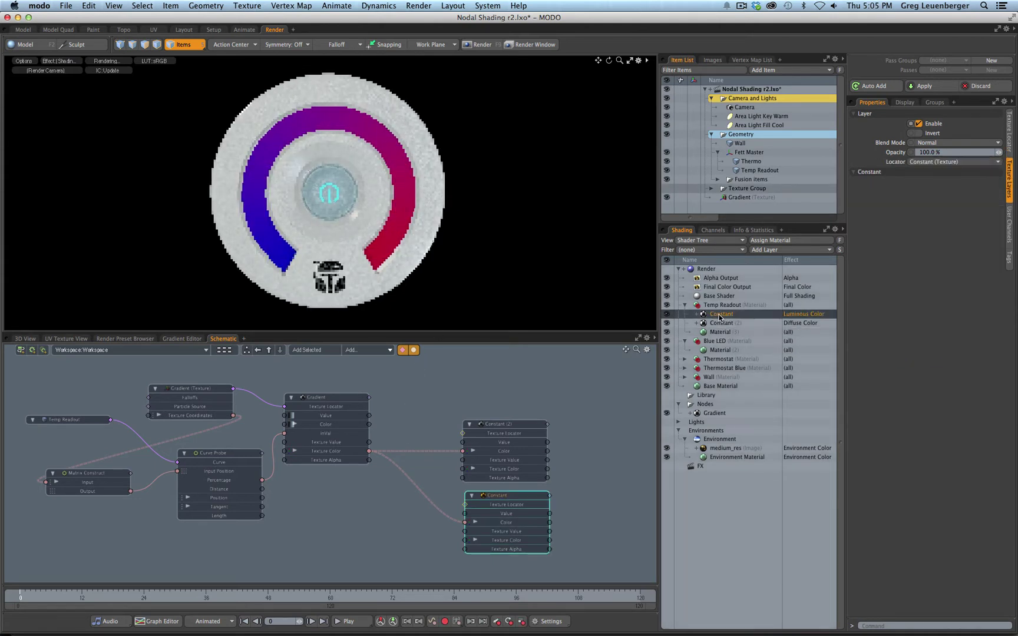
pyautogui.click(774, 250)
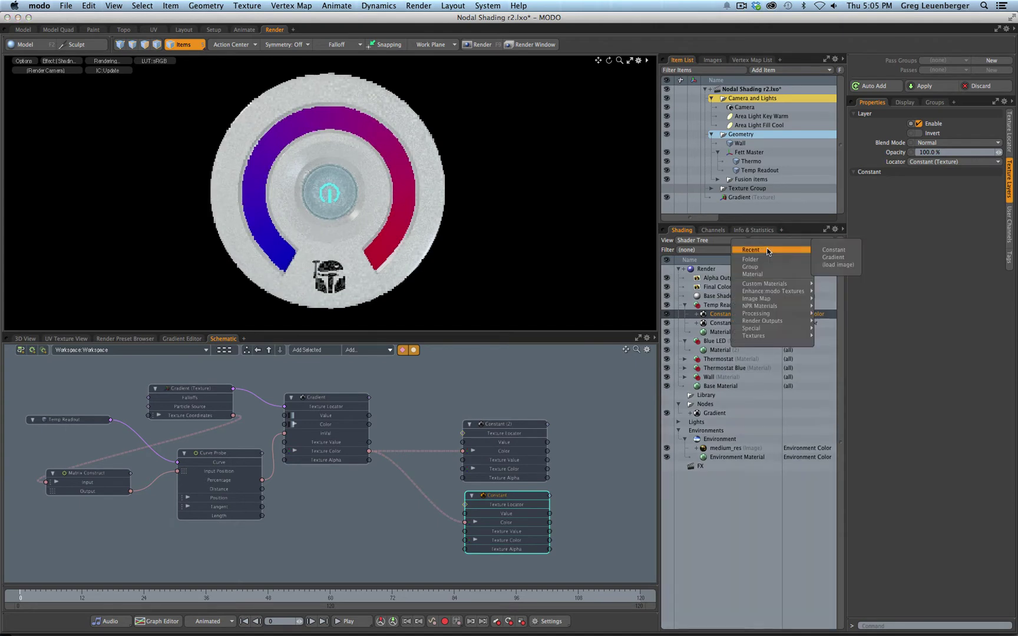
pyautogui.click(828, 252)
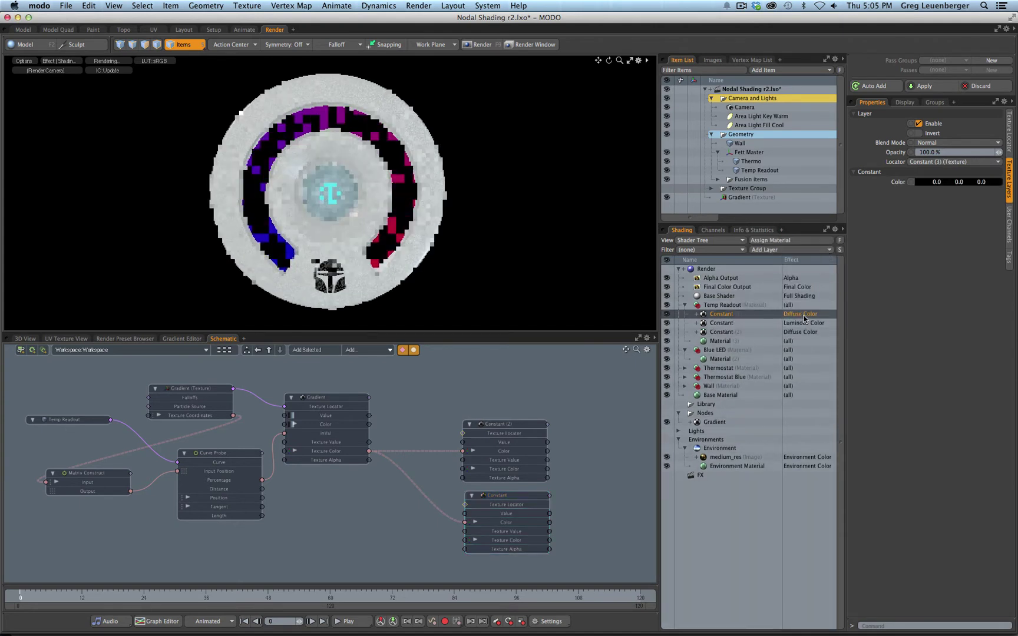
pyautogui.click(802, 315)
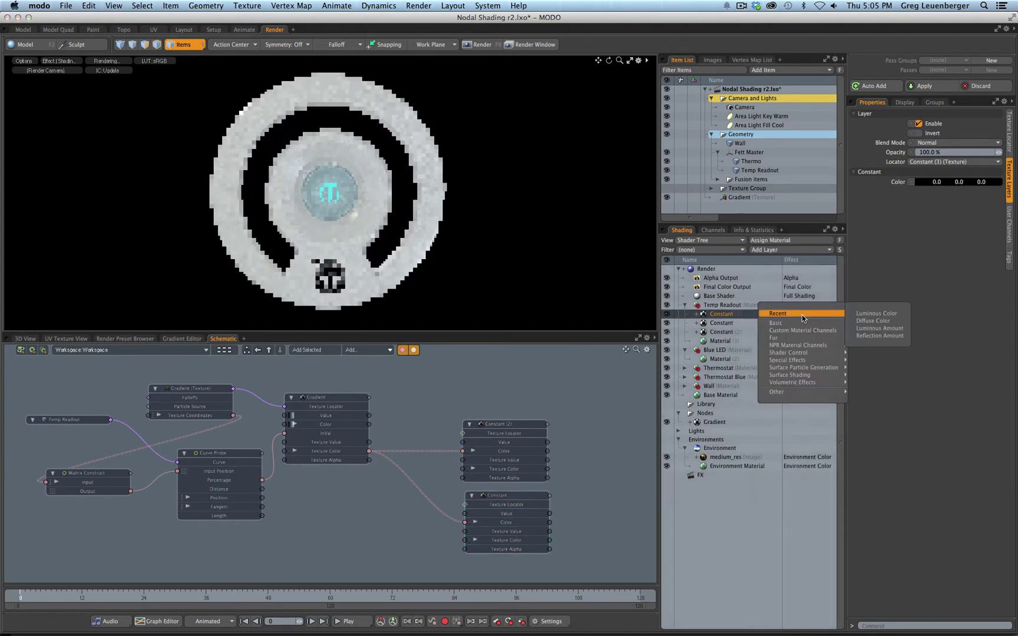
pyautogui.click(880, 328)
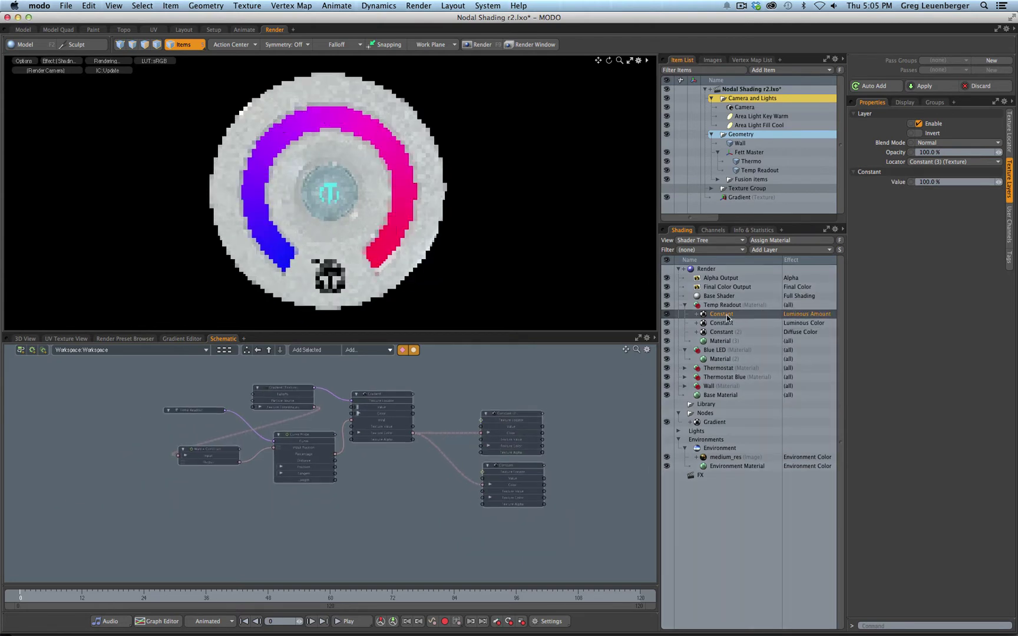
# Drag Constant (3) into the Schematic and shift Curve Probe and neighbouring nodes
pyautogui.moveTo(725, 316); pyautogui.dragTo(519, 516)
pyautogui.scroll(1, 533, 504)
pyautogui.scroll(-1, 524, 513)
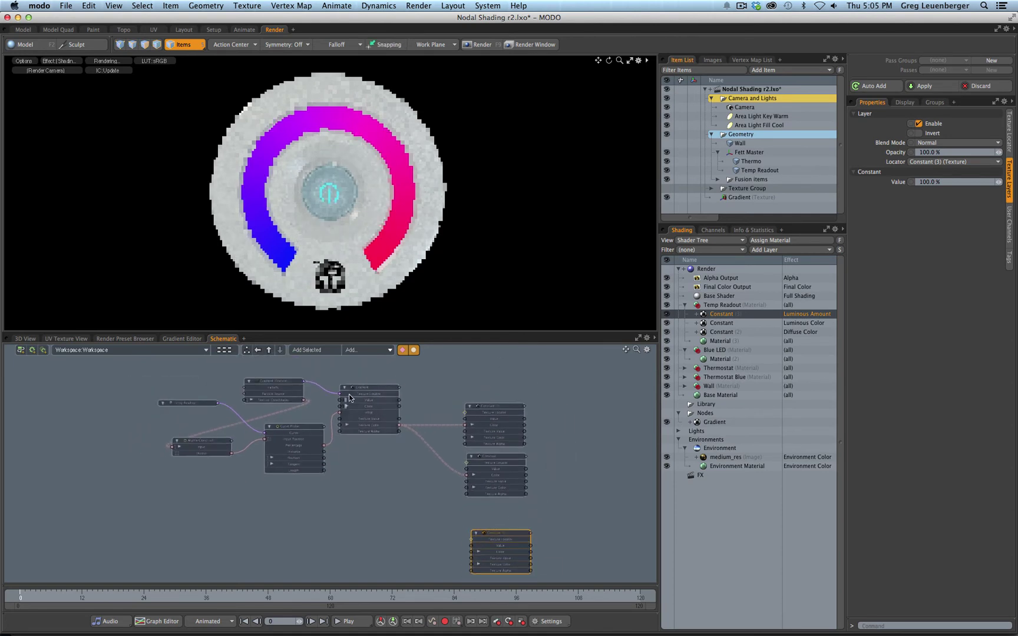
pyautogui.scroll(2, 294, 417)
pyautogui.moveTo(307, 443); pyautogui.dragTo(307, 456)
pyautogui.moveTo(215, 457); pyautogui.dragTo(186, 478)
pyautogui.moveTo(165, 399); pyautogui.dragTo(138, 407)
pyautogui.moveTo(313, 451); pyautogui.dragTo(304, 465)
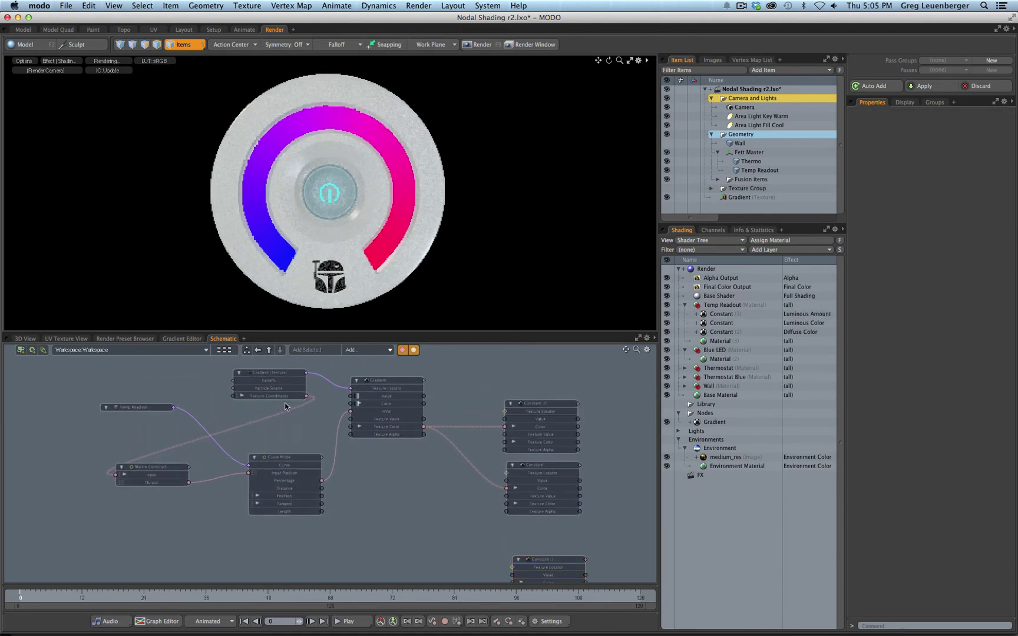
# Tidy the graph, nudging Constant (3), the Gradient and the bottom Constant node
pyautogui.keyDown('alt'); pyautogui.moveTo(460, 508); pyautogui.dragTo(405, 475); pyautogui.keyUp('alt')
pyautogui.scroll(-2, 405, 475)
pyautogui.moveTo(488, 523); pyautogui.dragTo(478, 520)
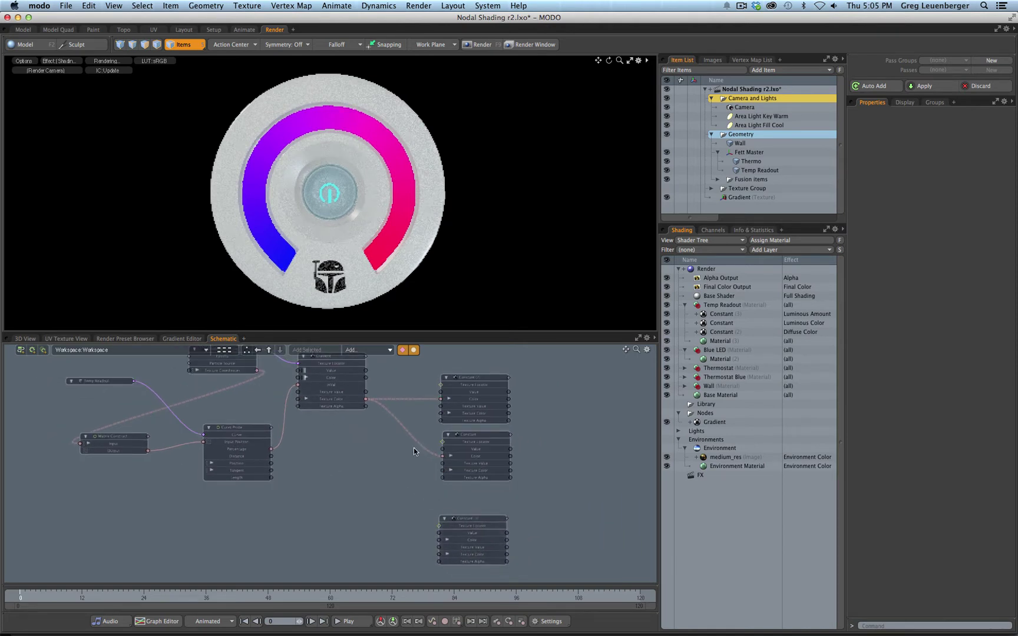
pyautogui.moveTo(350, 442); pyautogui.dragTo(351, 455, button='middle')
pyautogui.moveTo(345, 373); pyautogui.dragTo(356, 403)
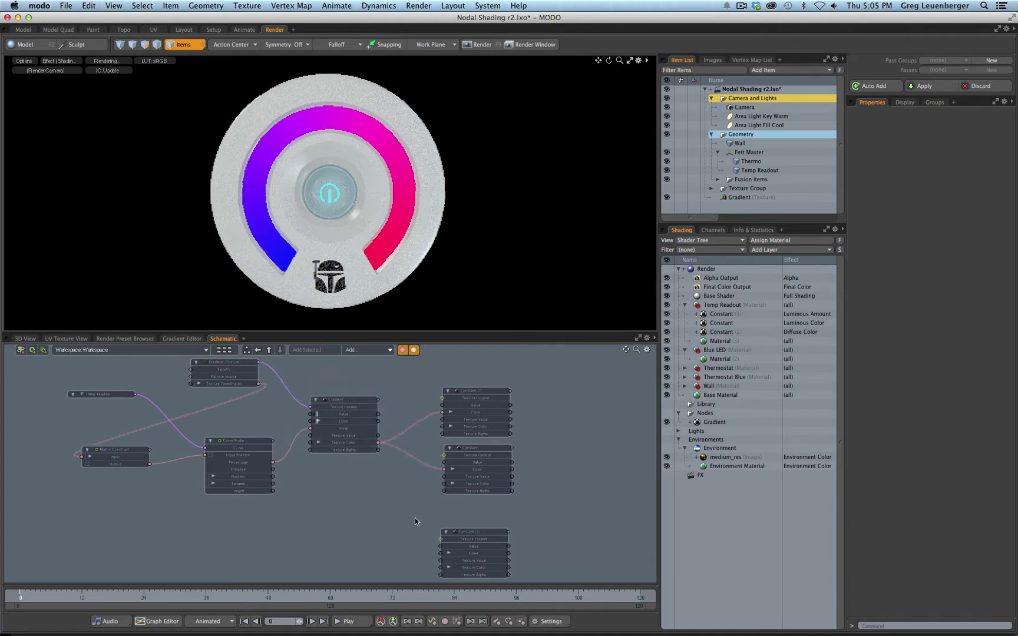
pyautogui.moveTo(475, 537); pyautogui.dragTo(474, 528)
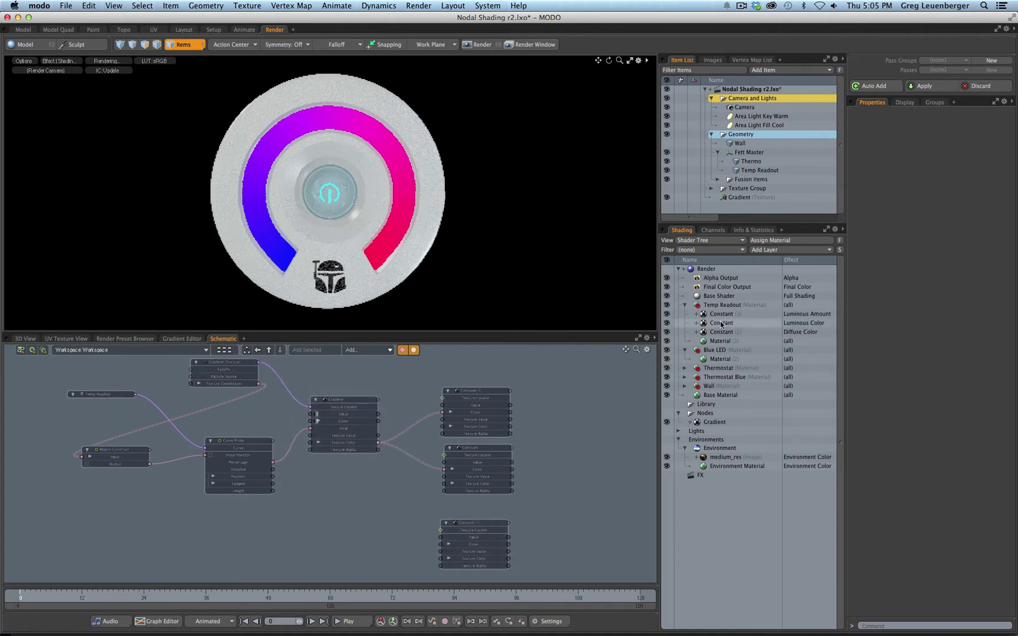
# Add a second Gradient shader node at lower left with its Gradient (2) (Texture) locator
pyautogui.click(366, 351)
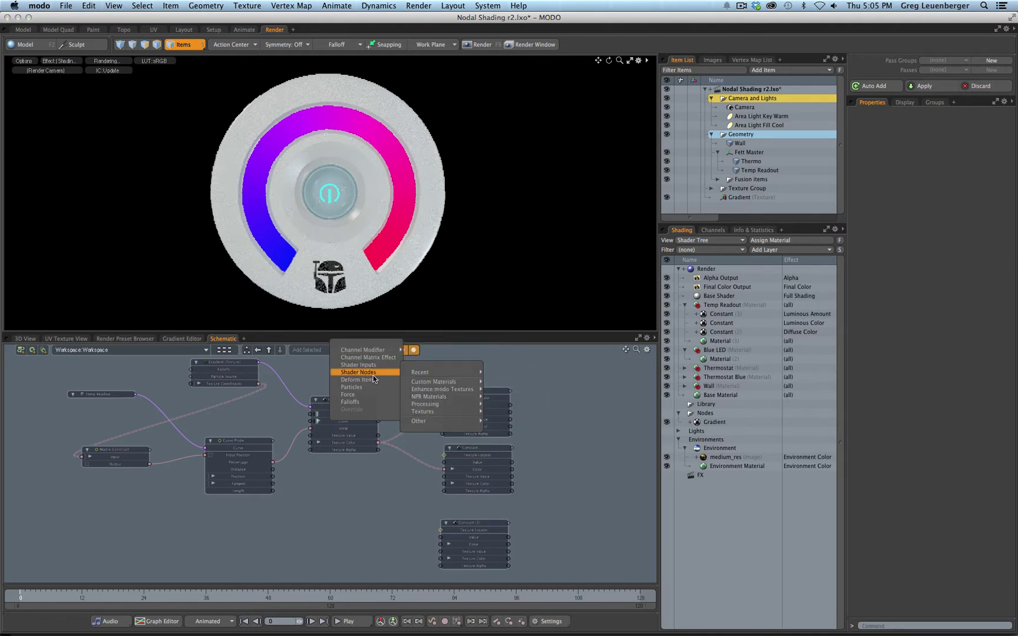
pyautogui.moveTo(423, 364)
pyautogui.click(493, 373)
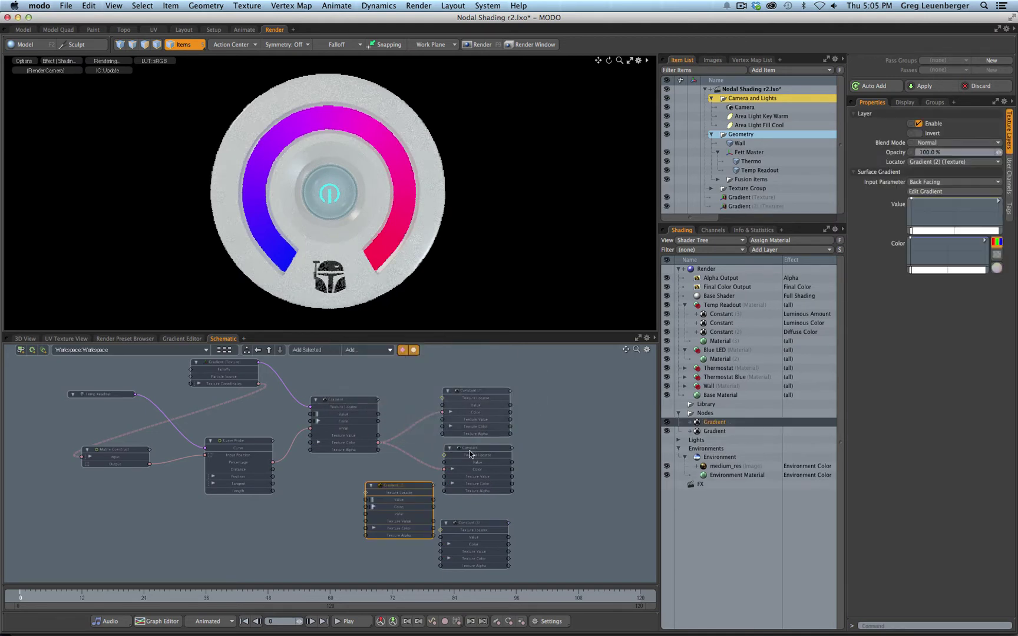
pyautogui.moveTo(390, 491); pyautogui.dragTo(257, 518)
pyautogui.click(324, 522)
pyautogui.moveTo(348, 512)
pyautogui.keyDown('alt'); pyautogui.mouseDown()
pyautogui.moveTo(358, 501)
pyautogui.moveTo(362, 510)
pyautogui.mouseUp(); pyautogui.keyUp('alt')
pyautogui.scroll(-1, 358, 500)
# Duplicate Matrix Construct with Ctrl+D and wire Texture Coordinates into the copy
pyautogui.click(268, 457)
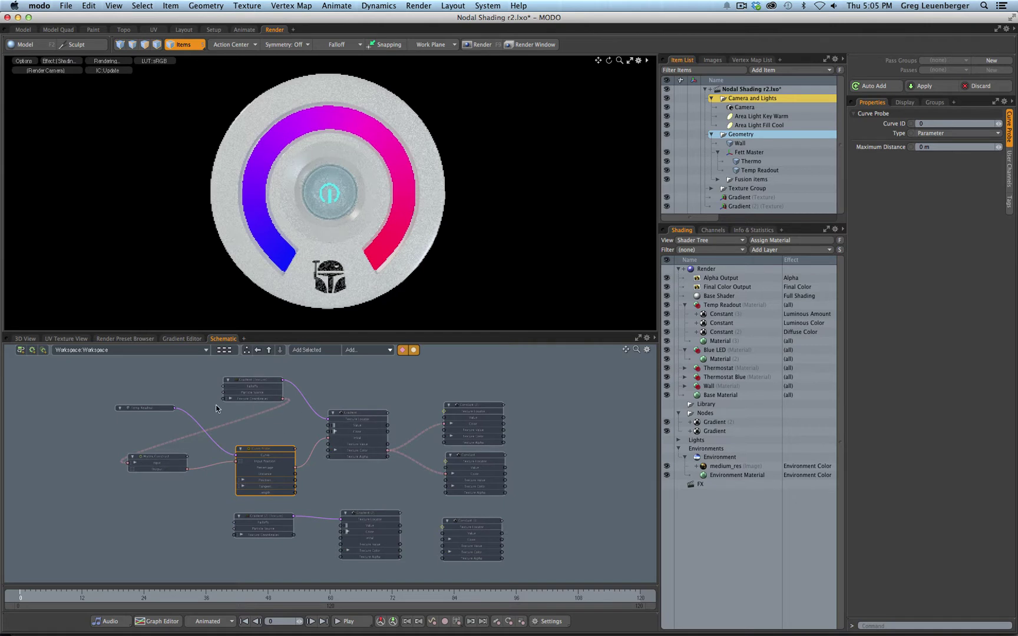
pyautogui.click(158, 461)
pyautogui.hotkey('ctrl', 'd')
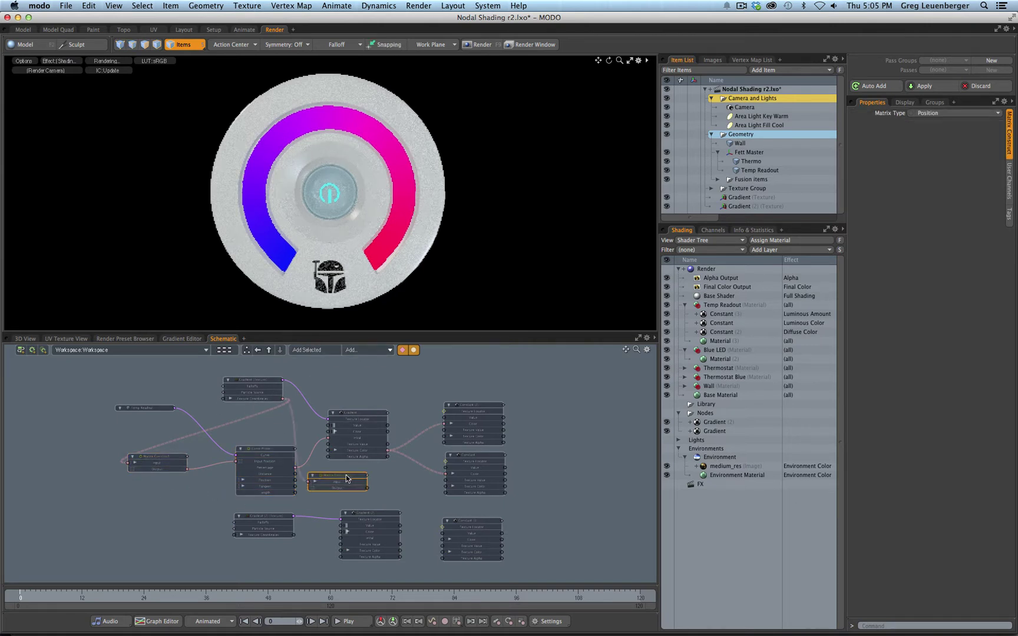
pyautogui.moveTo(347, 480); pyautogui.dragTo(158, 510)
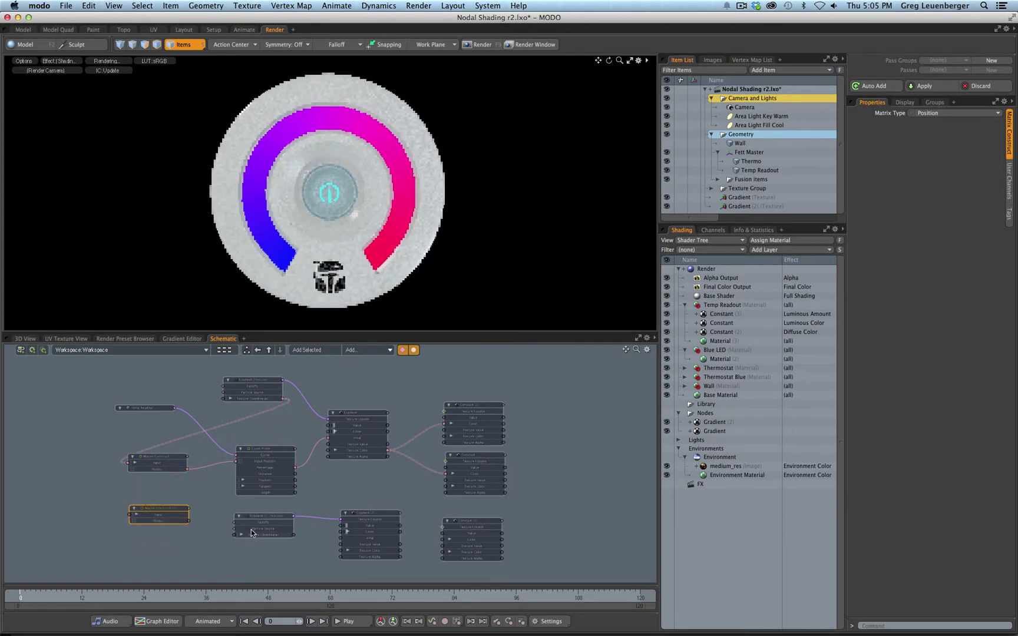
pyautogui.moveTo(294, 536); pyautogui.dragTo(308, 459)
pyautogui.scroll(5, 309, 459)
pyautogui.moveTo(308, 459); pyautogui.dragTo(343, 452, button='middle')
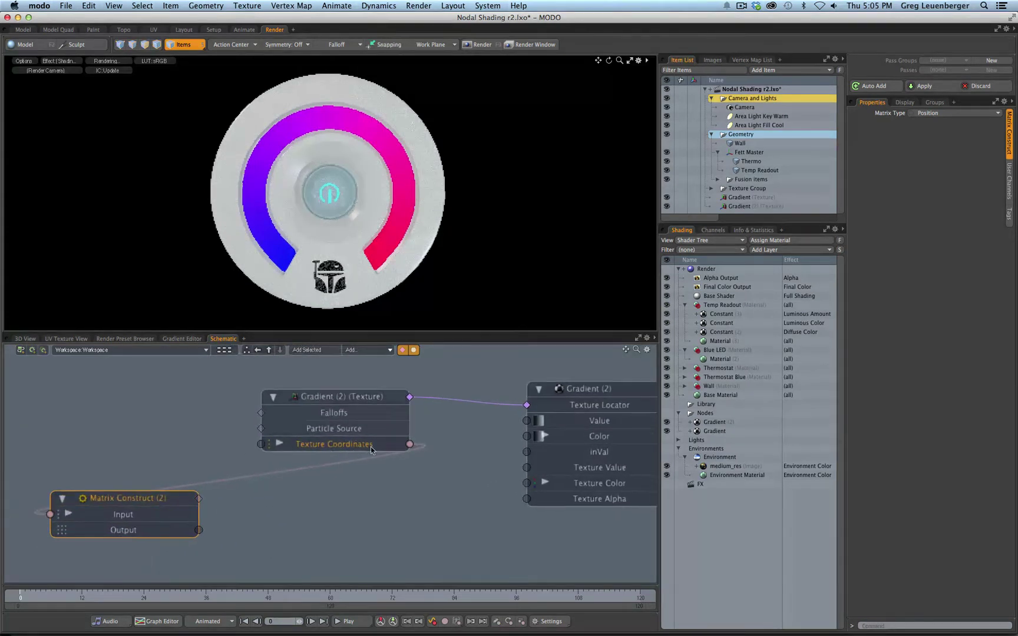
pyautogui.scroll(-6, 166, 504)
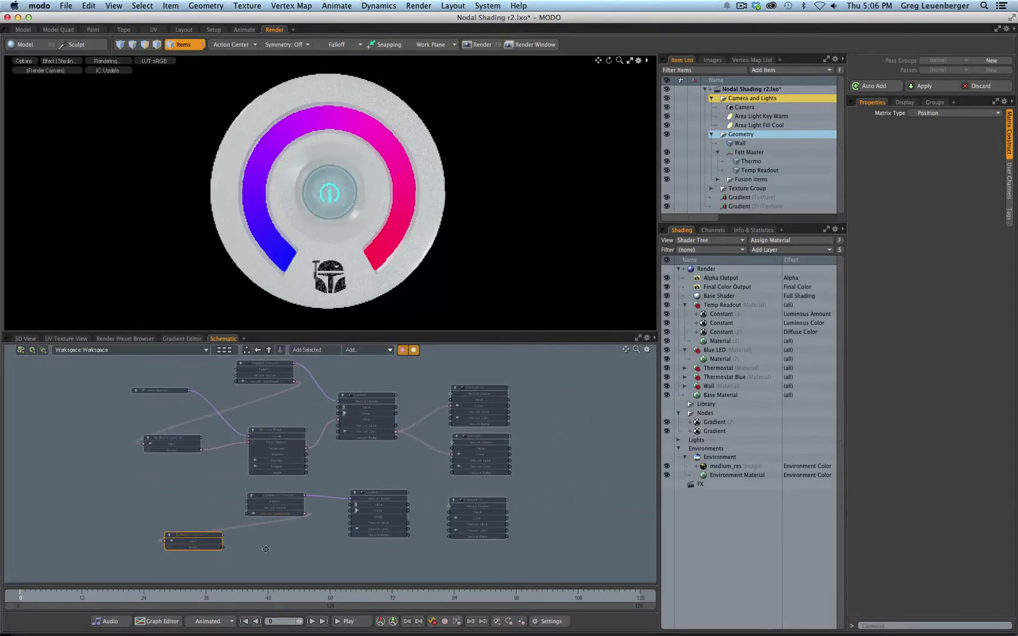
# Add a second Curve Probe node and wire Matrix Construct (2)'s output into it
pyautogui.scroll(3, 258, 449)
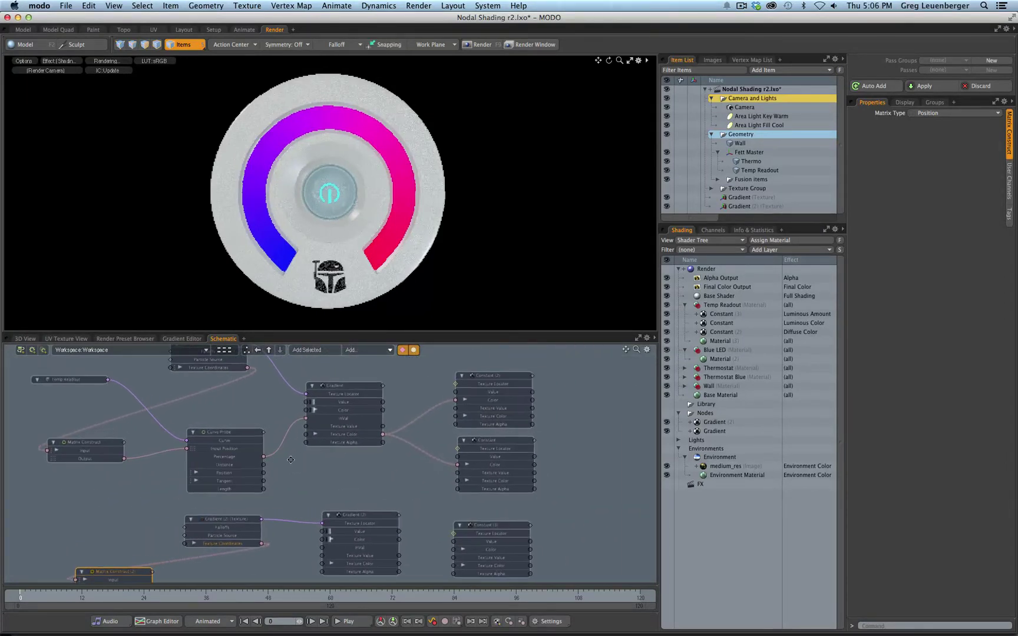
pyautogui.moveTo(230, 432); pyautogui.dragTo(238, 408)
pyautogui.click(256, 405)
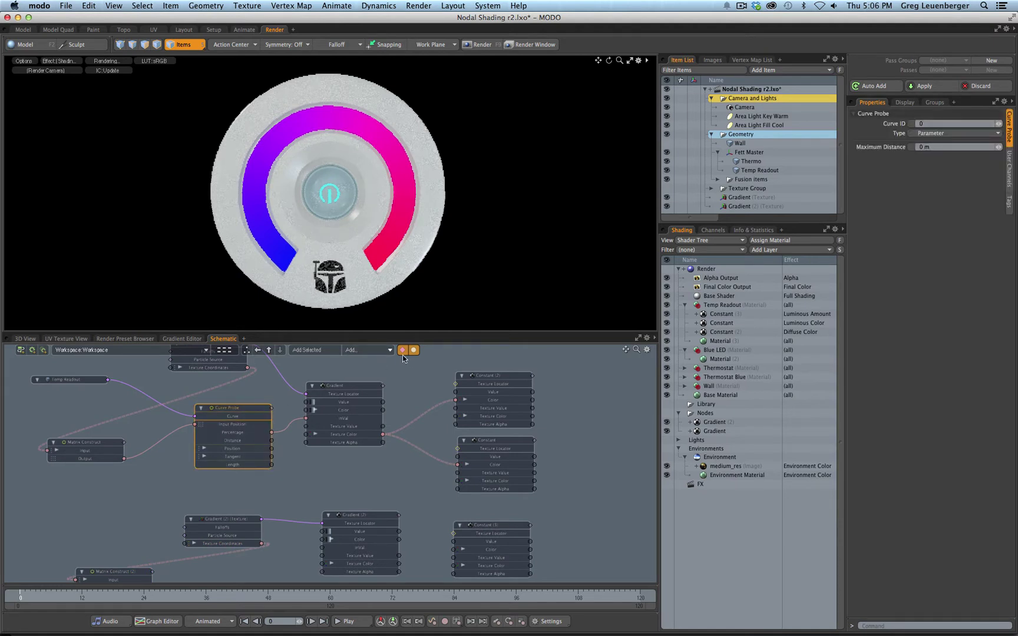
pyautogui.click(372, 351)
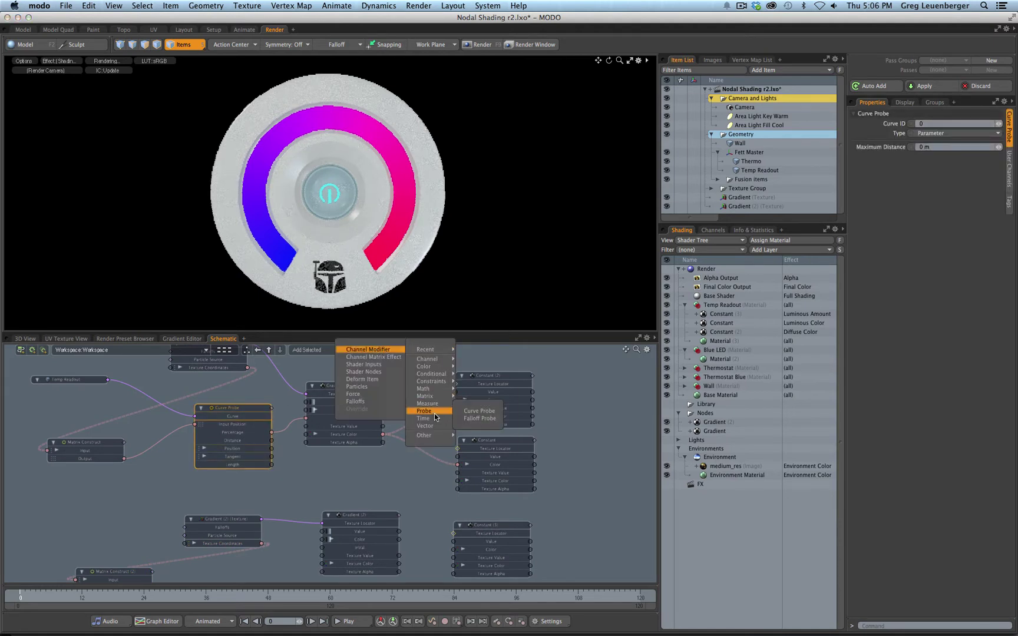
pyautogui.click(477, 414)
pyautogui.moveTo(353, 479); pyautogui.dragTo(226, 475)
pyautogui.scroll(-3, 277, 472)
pyautogui.moveTo(224, 390); pyautogui.dragTo(207, 484)
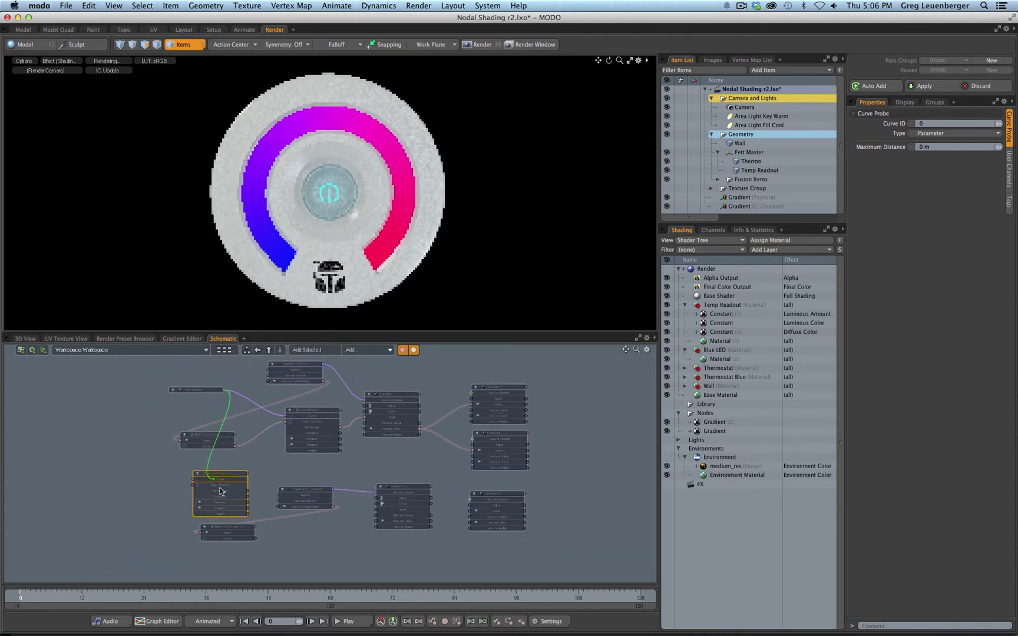
pyautogui.scroll(3, 227, 492)
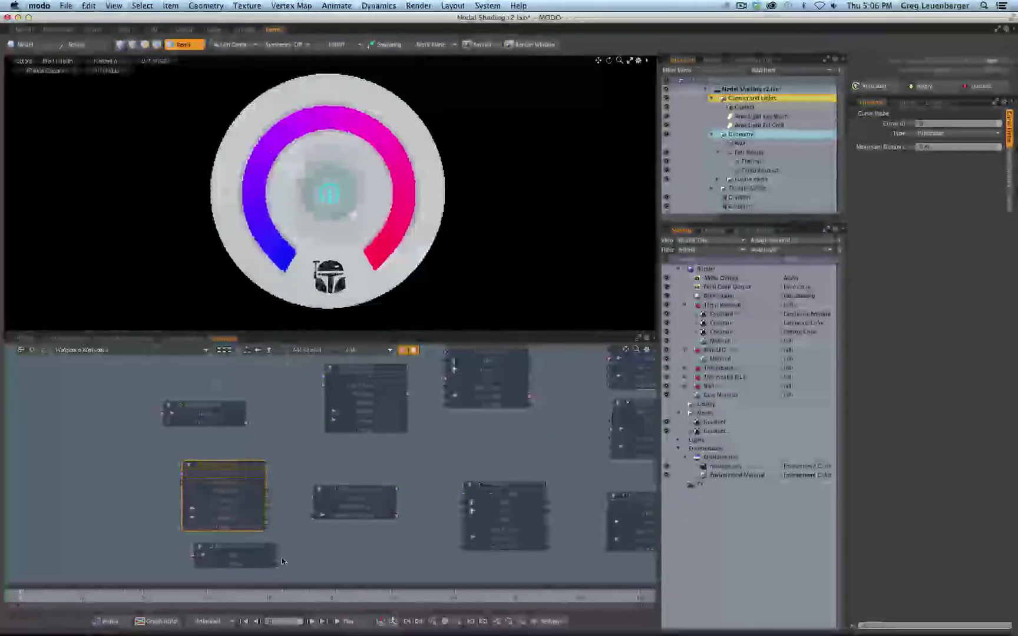
pyautogui.moveTo(279, 563)
pyautogui.mouseDown()
pyautogui.moveTo(219, 486)
pyautogui.moveTo(252, 472)
pyautogui.mouseUp()
# Connect Gradient (2)'s Texture Value to Constant (3)'s Value input
pyautogui.moveTo(374, 497); pyautogui.dragTo(241, 491)
pyautogui.keyDown('ctrl'); pyautogui.keyDown('alt'); pyautogui.moveTo(241, 491); pyautogui.dragTo(334, 494); pyautogui.keyUp('alt'); pyautogui.keyUp('ctrl')
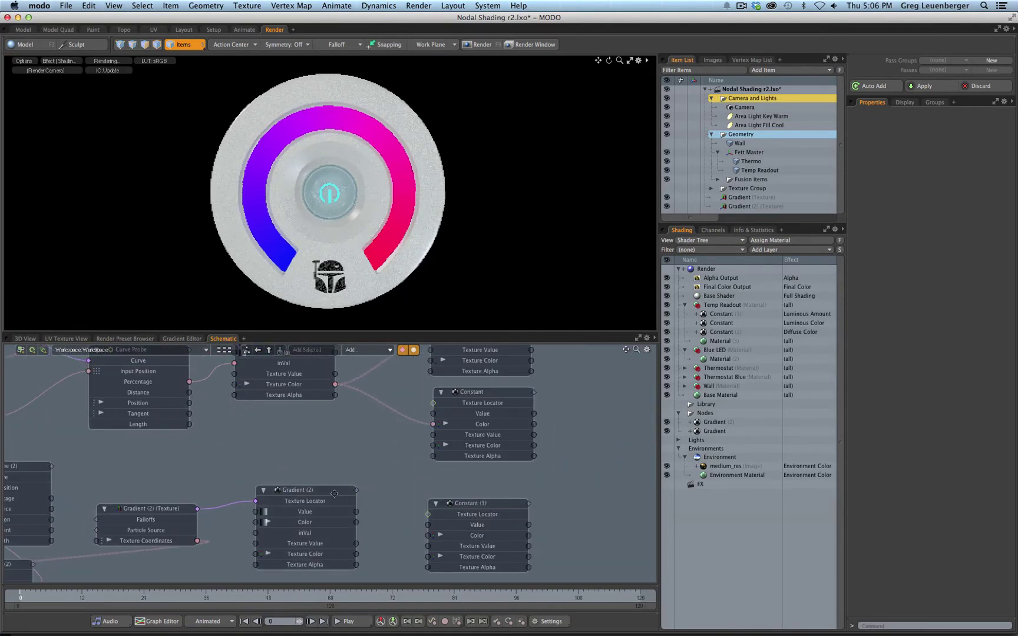
pyautogui.click(354, 523)
pyautogui.moveTo(482, 502); pyautogui.dragTo(478, 505)
pyautogui.click(511, 470)
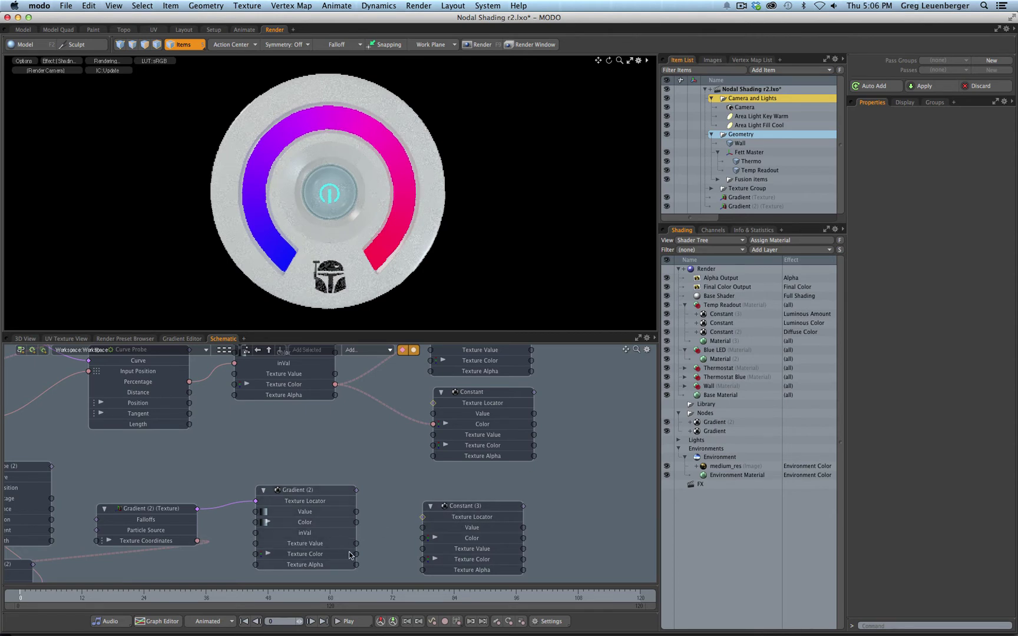
pyautogui.moveTo(358, 547); pyautogui.dragTo(423, 527)
pyautogui.moveTo(477, 571); pyautogui.dragTo(501, 561)
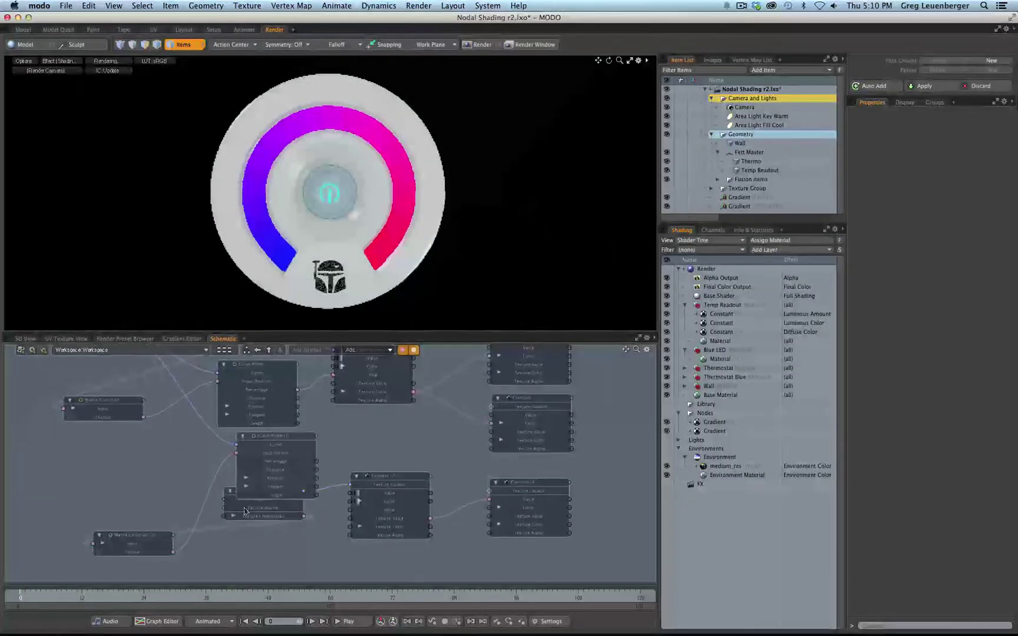
# Rearrange the Gradient (2), Matrix Construct (2) and Curve Probe (2) nodes in the schematic
pyautogui.moveTo(224, 509); pyautogui.dragTo(261, 546)
pyautogui.moveTo(176, 532); pyautogui.dragTo(150, 549)
pyautogui.moveTo(306, 431); pyautogui.dragTo(285, 442)
pyautogui.keyDown('alt'); pyautogui.moveTo(329, 471); pyautogui.dragTo(322, 444); pyautogui.keyUp('alt')
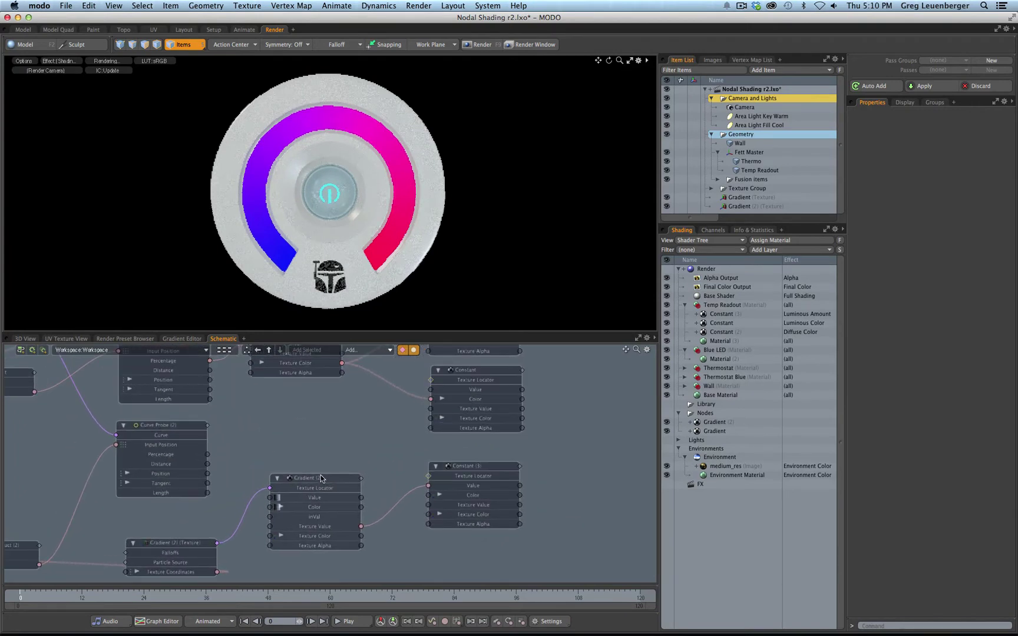
pyautogui.scroll(3, 322, 444)
pyautogui.keyDown('alt'); pyautogui.moveTo(390, 436); pyautogui.dragTo(426, 430); pyautogui.keyUp('alt')
pyautogui.keyDown('alt'); pyautogui.moveTo(278, 418); pyautogui.dragTo(290, 550); pyautogui.keyUp('alt')
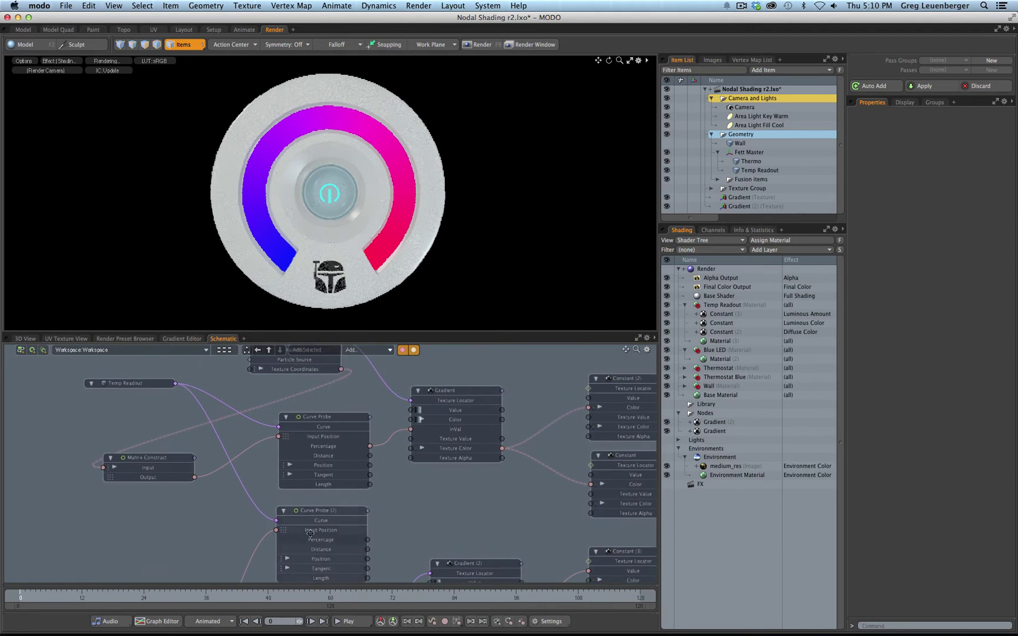
pyautogui.scroll(3, 359, 467)
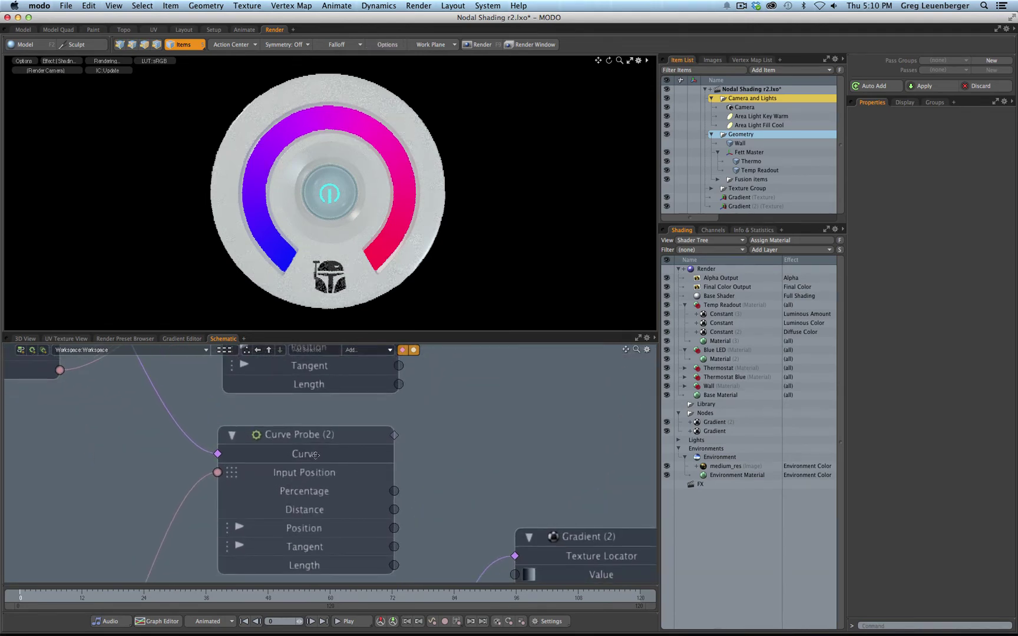
pyautogui.scroll(-4, 360, 467)
pyautogui.scroll(1, 224, 513)
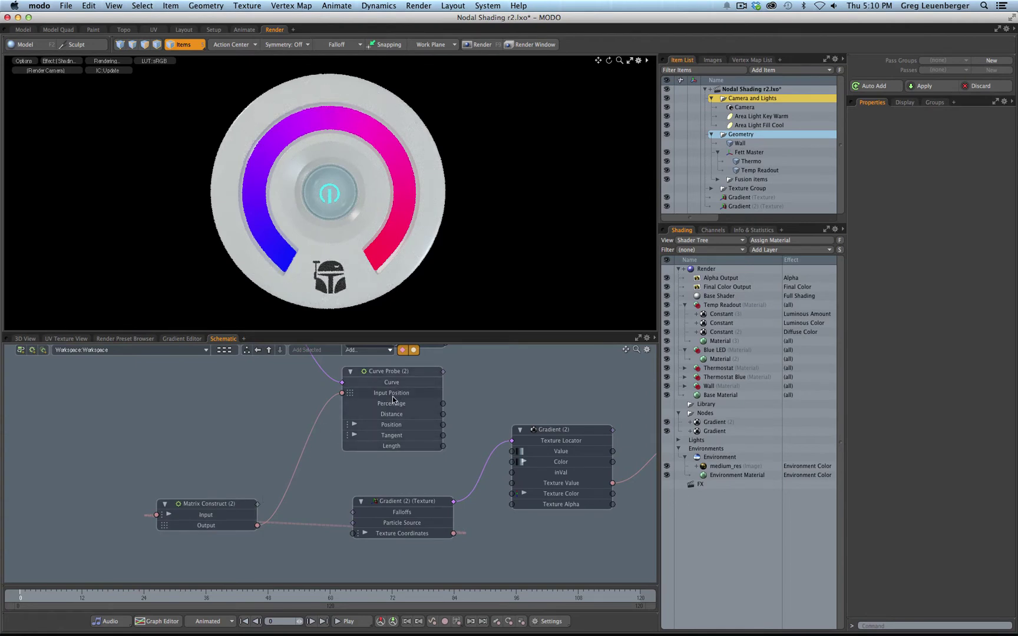
pyautogui.keyDown('alt'); pyautogui.moveTo(411, 457); pyautogui.dragTo(363, 472); pyautogui.keyUp('alt')
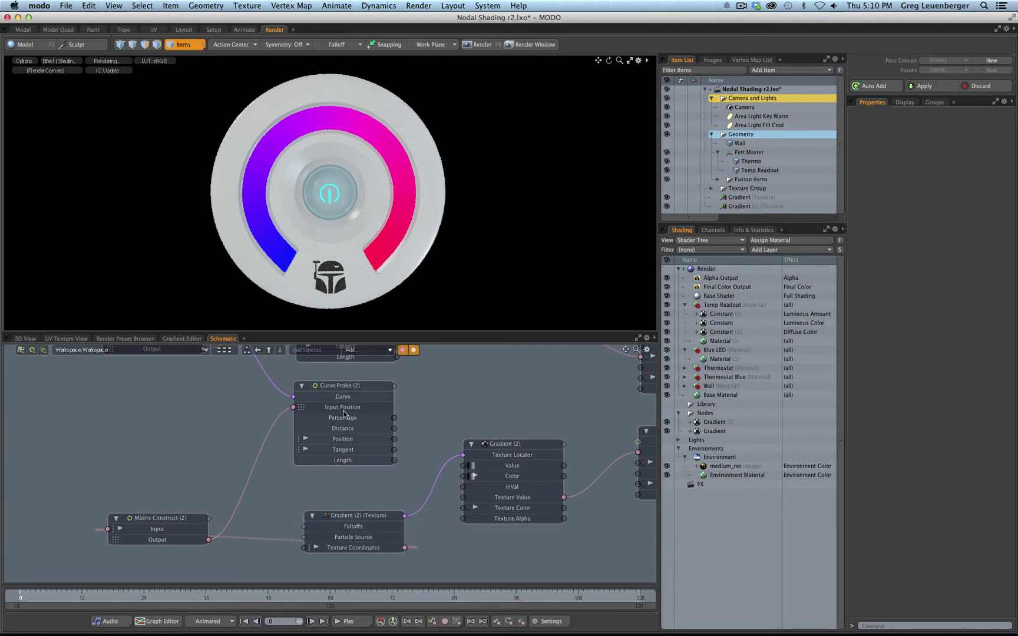
# Place Gradient (2) beside Curve Probe (2) and wire Percentage into its inVal
pyautogui.moveTo(348, 389); pyautogui.dragTo(334, 401)
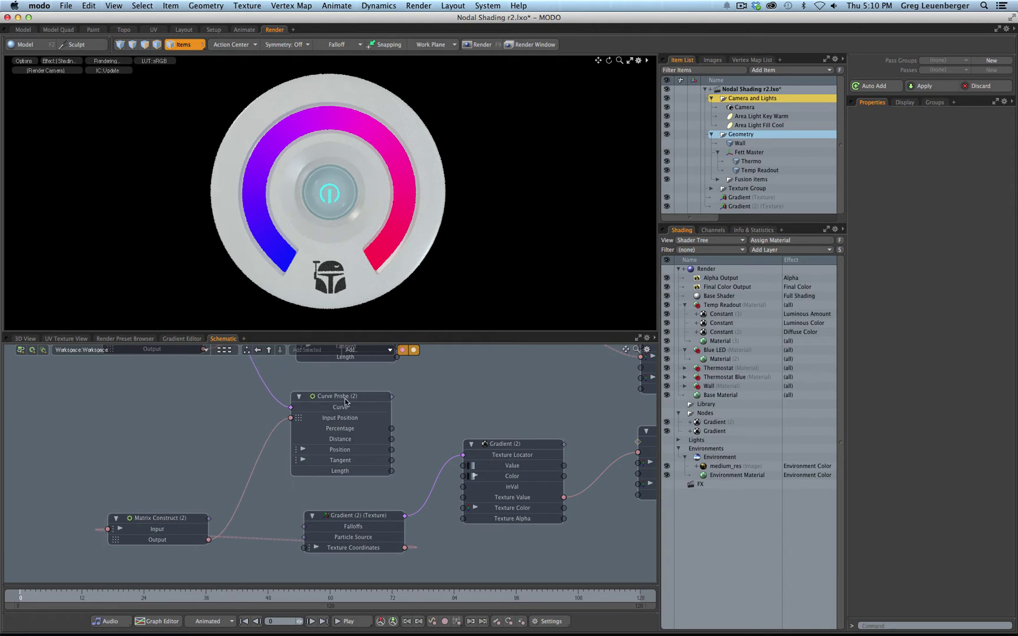
pyautogui.moveTo(345, 401); pyautogui.dragTo(321, 404, button='middle')
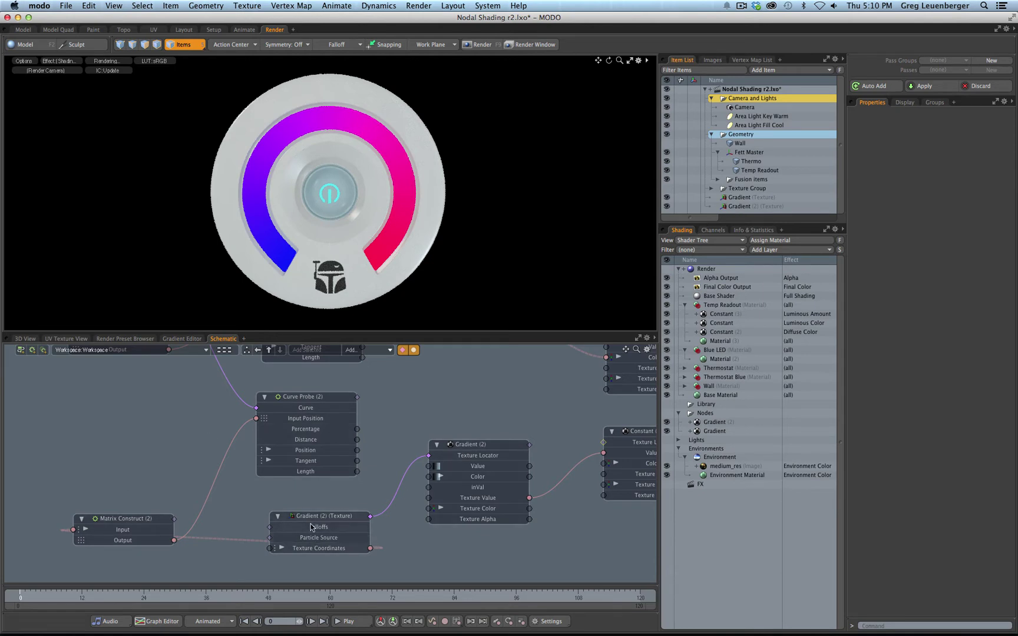
pyautogui.moveTo(321, 529); pyautogui.dragTo(211, 533, button='middle')
pyautogui.moveTo(364, 451); pyautogui.dragTo(372, 416)
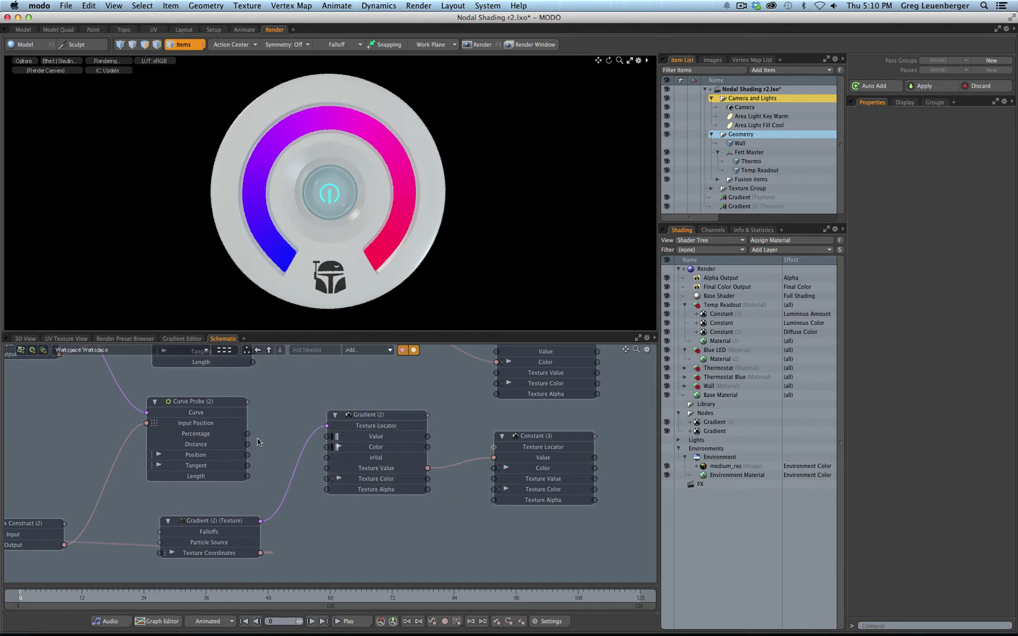
pyautogui.moveTo(248, 435); pyautogui.dragTo(365, 459)
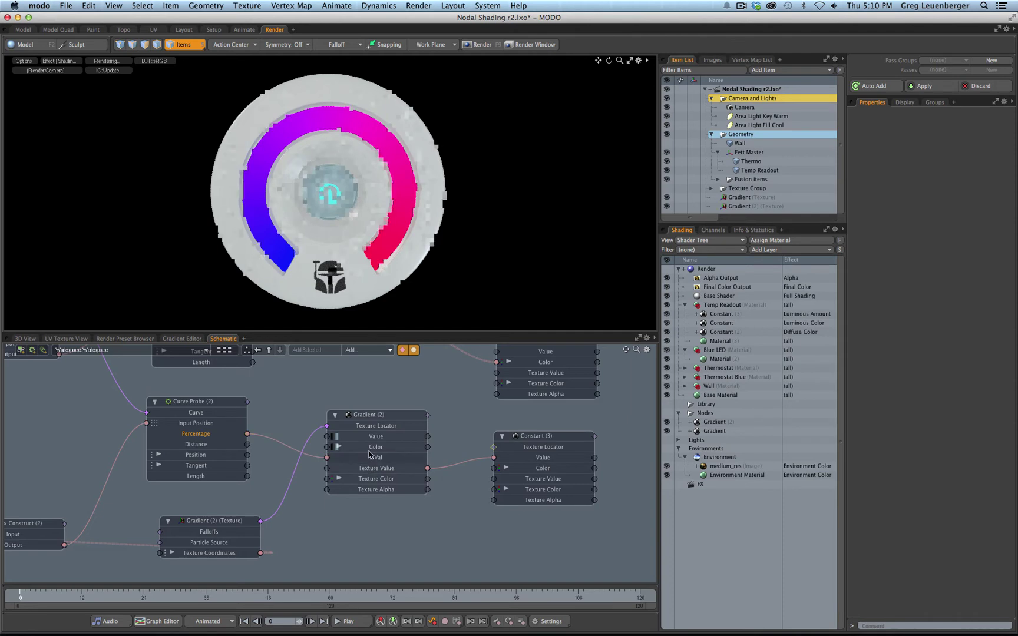
# Show Gradient (2)'s Value curve in the Gradient Editor and drop its end key to near zero
pyautogui.click(377, 416)
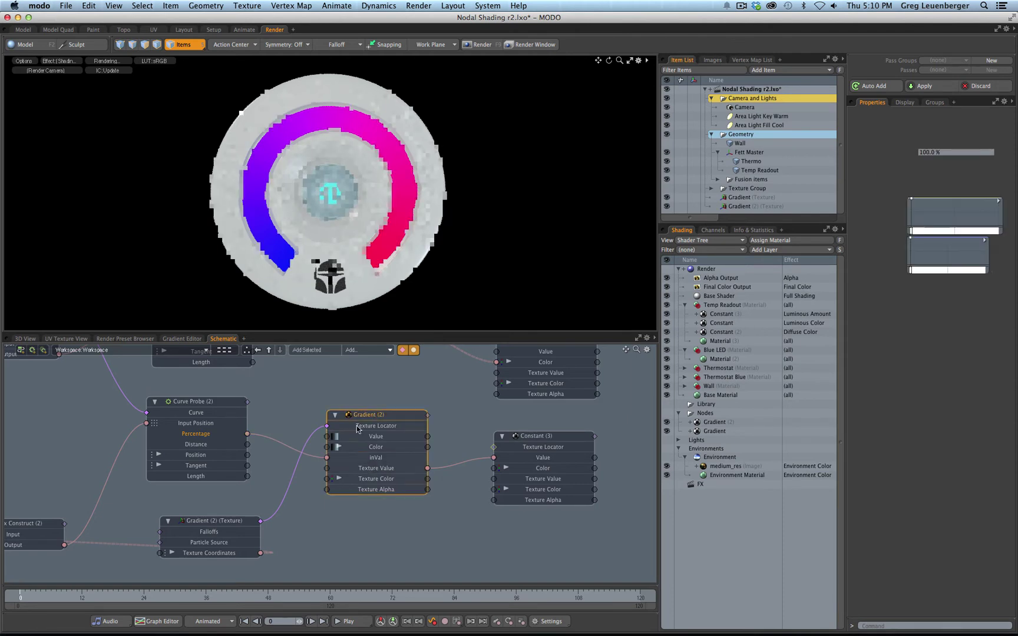
pyautogui.click(183, 339)
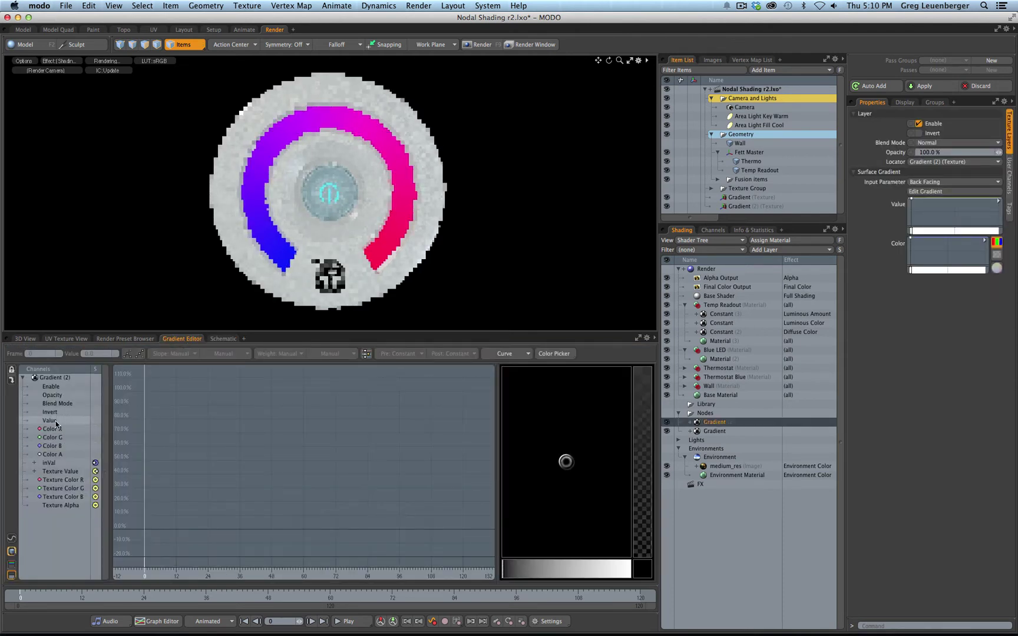
pyautogui.click(57, 422)
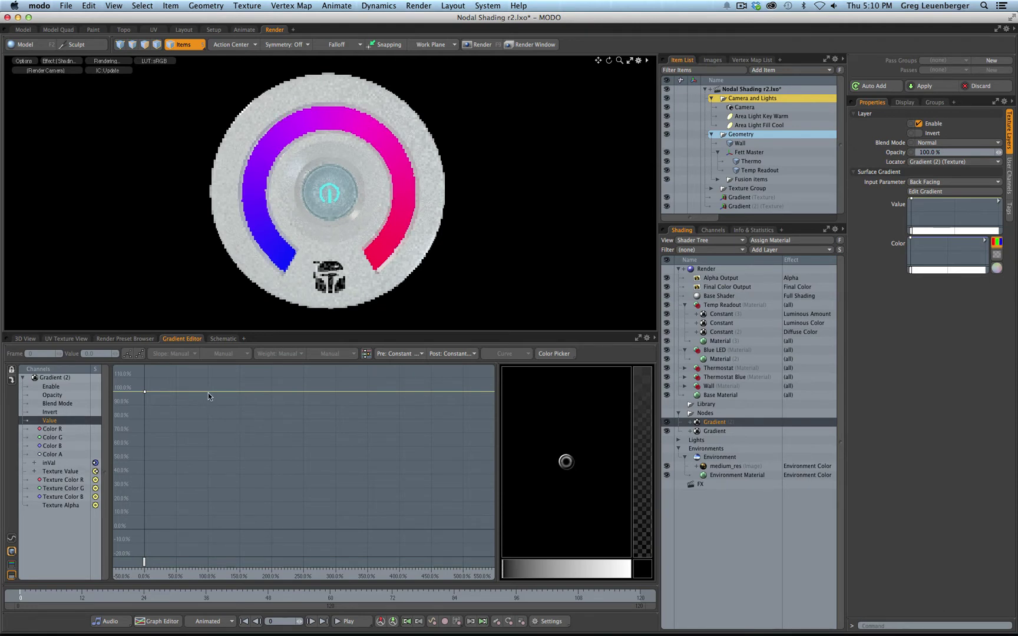
pyautogui.moveTo(207, 392); pyautogui.dragTo(208, 516)
pyautogui.moveTo(201, 561); pyautogui.dragTo(198, 570)
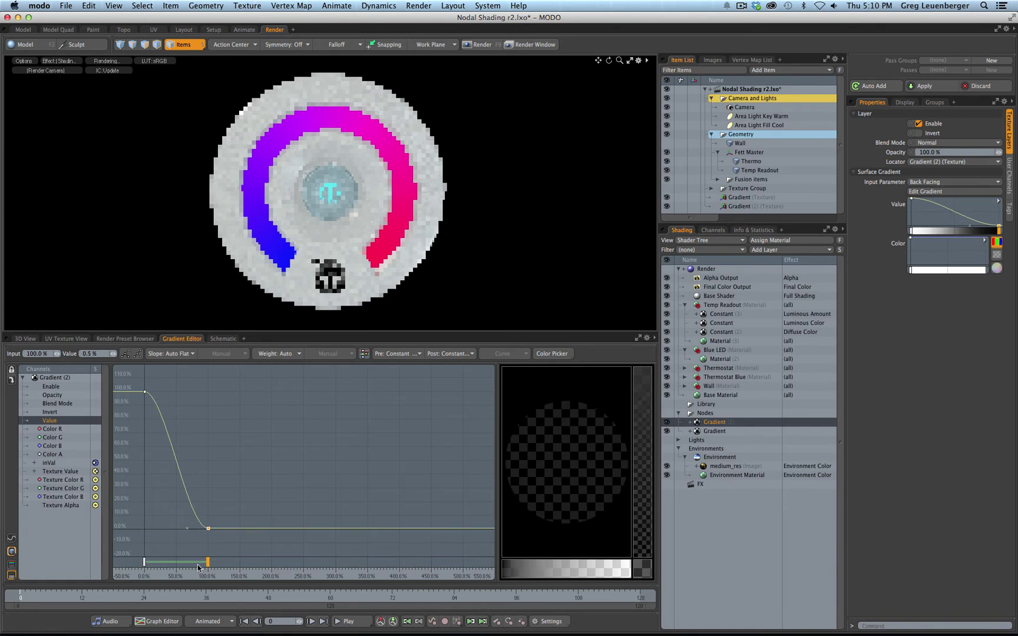
pyautogui.press('a')
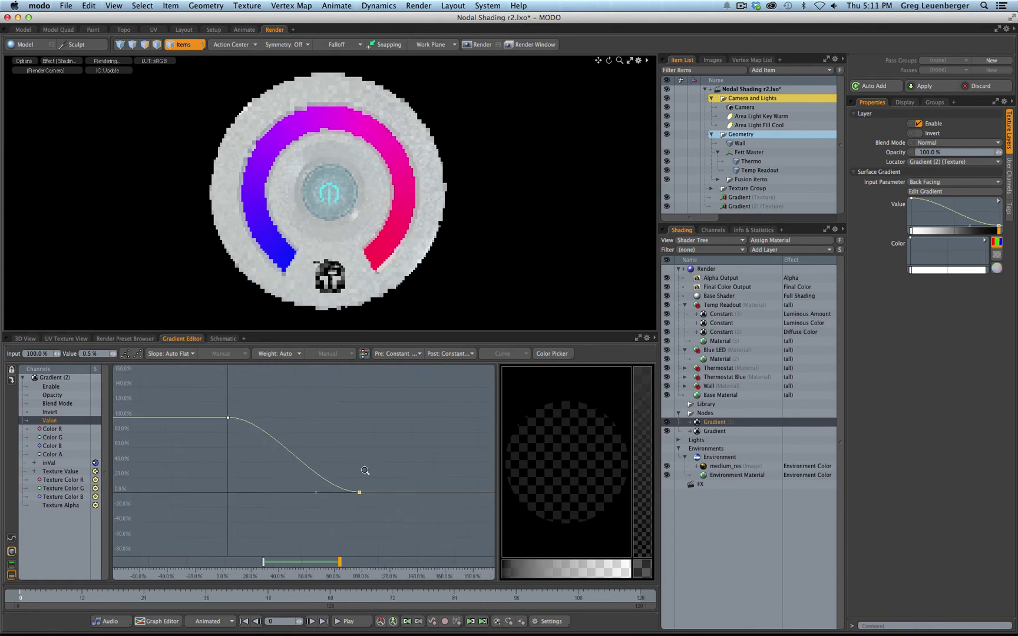
pyautogui.keyDown('ctrl'); pyautogui.keyDown('alt'); pyautogui.moveTo(381, 282); pyautogui.dragTo(373, 286); pyautogui.keyUp('alt'); pyautogui.keyUp('ctrl')
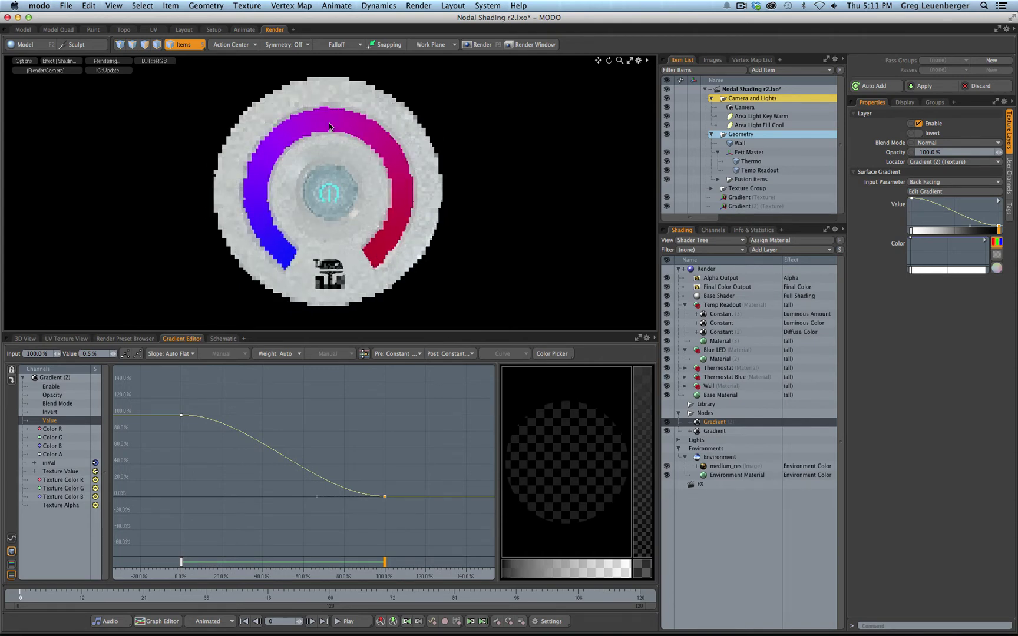
# Add a 100% key at about 62% input and slide the end key to 71%
pyautogui.keyDown('ctrl'); pyautogui.click(308, 471); pyautogui.keyUp('ctrl')
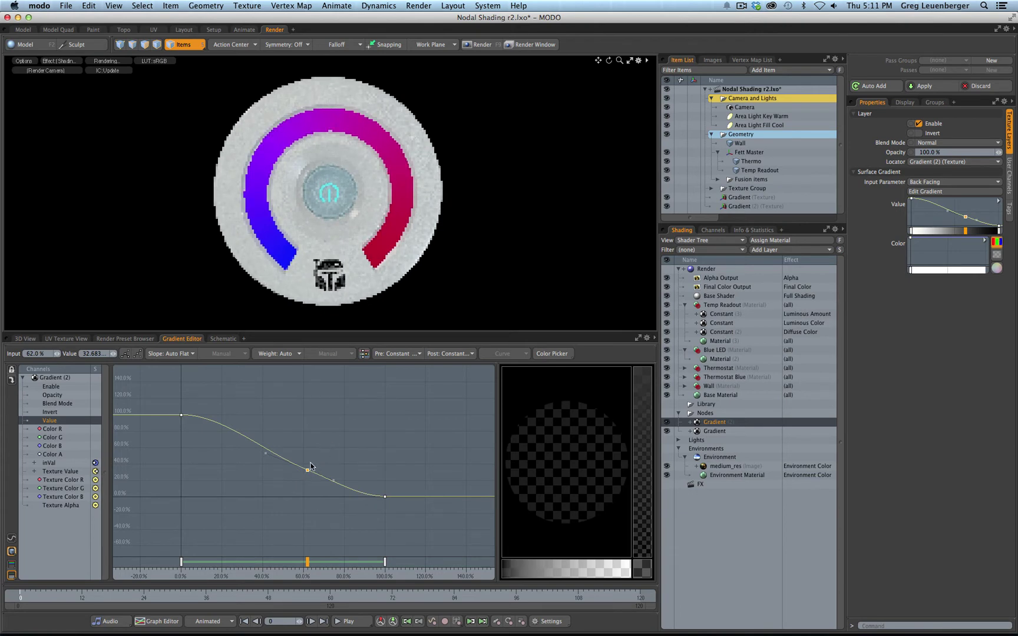
pyautogui.click(96, 354)
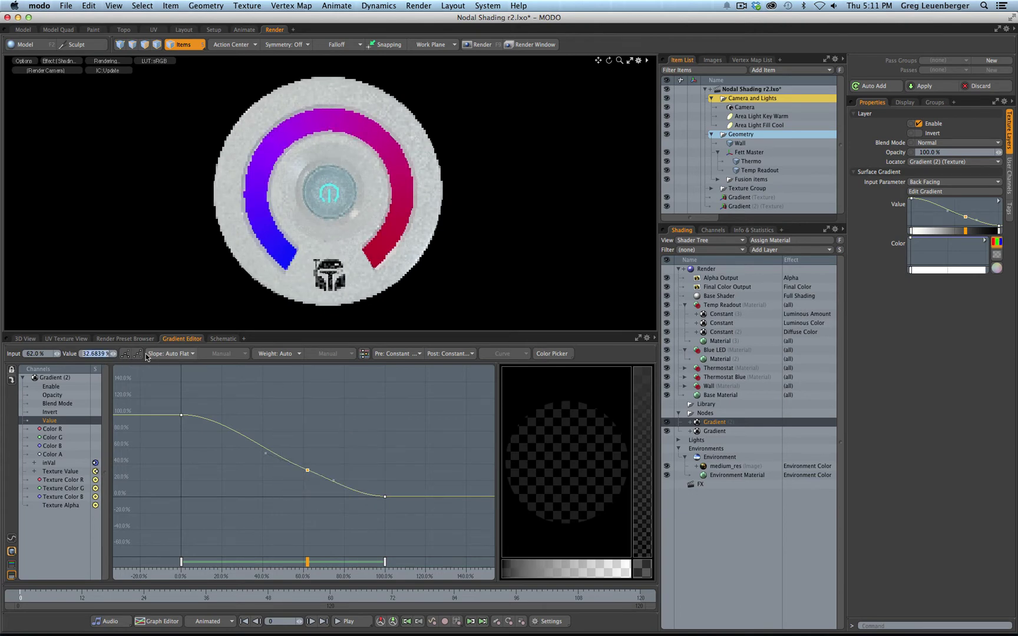
pyautogui.write('100')
pyautogui.press('Return')
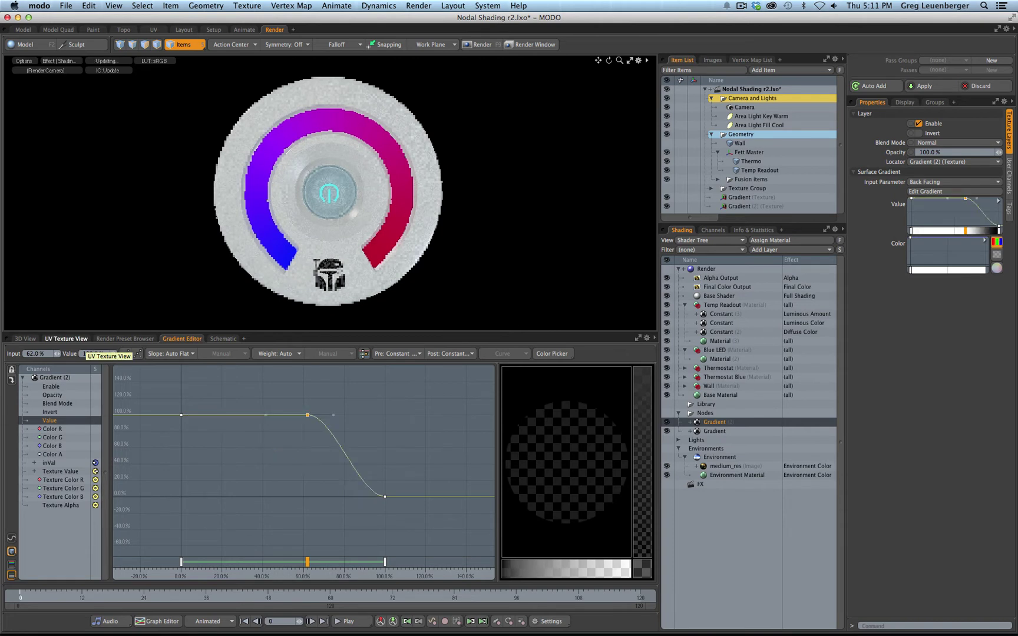
pyautogui.moveTo(357, 512); pyautogui.dragTo(357, 516, button='right')
pyautogui.moveTo(408, 451); pyautogui.dragTo(350, 451)
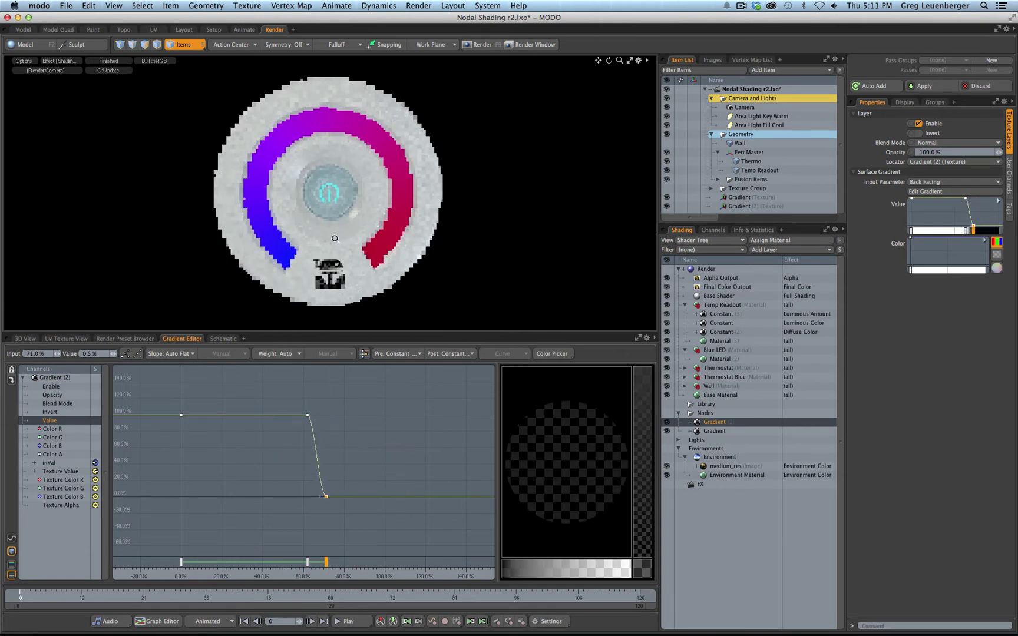
pyautogui.scroll(-1, 330, 242)
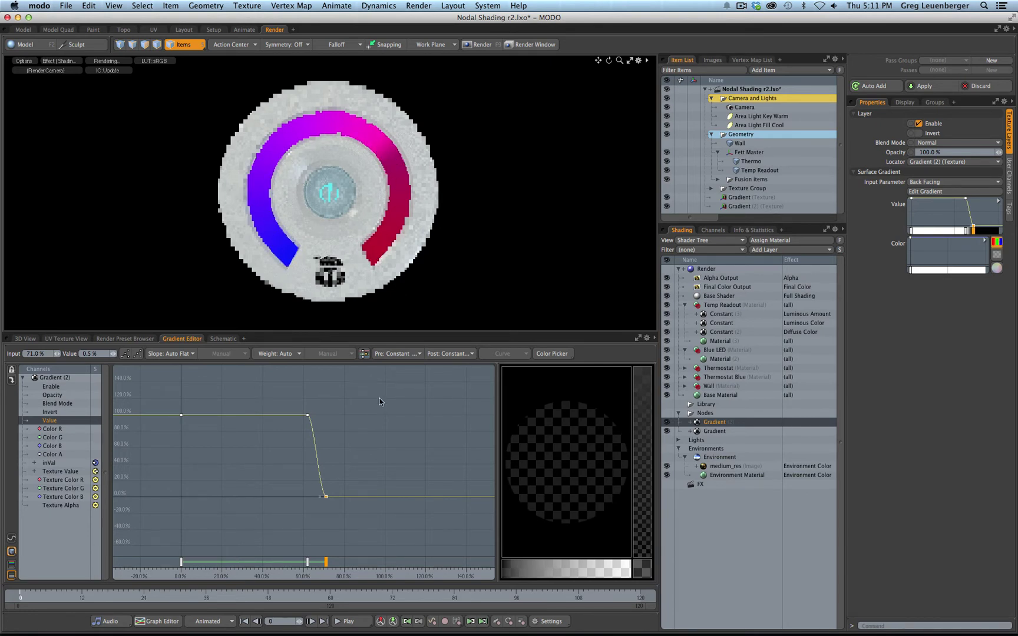
pyautogui.keyDown('ctrl'); pyautogui.keyDown('alt'); pyautogui.moveTo(361, 427); pyautogui.dragTo(351, 446); pyautogui.keyUp('alt'); pyautogui.keyUp('ctrl')
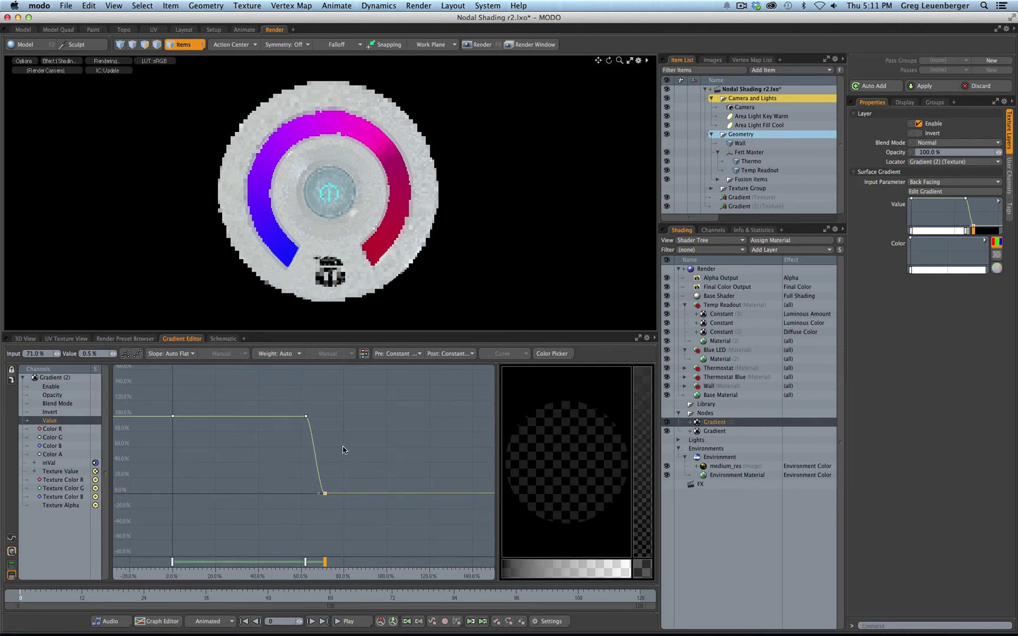
# Swap Gradient (2)'s inVal source from Curve Probe (2) Percentage to its Distance output
pyautogui.click(223, 339)
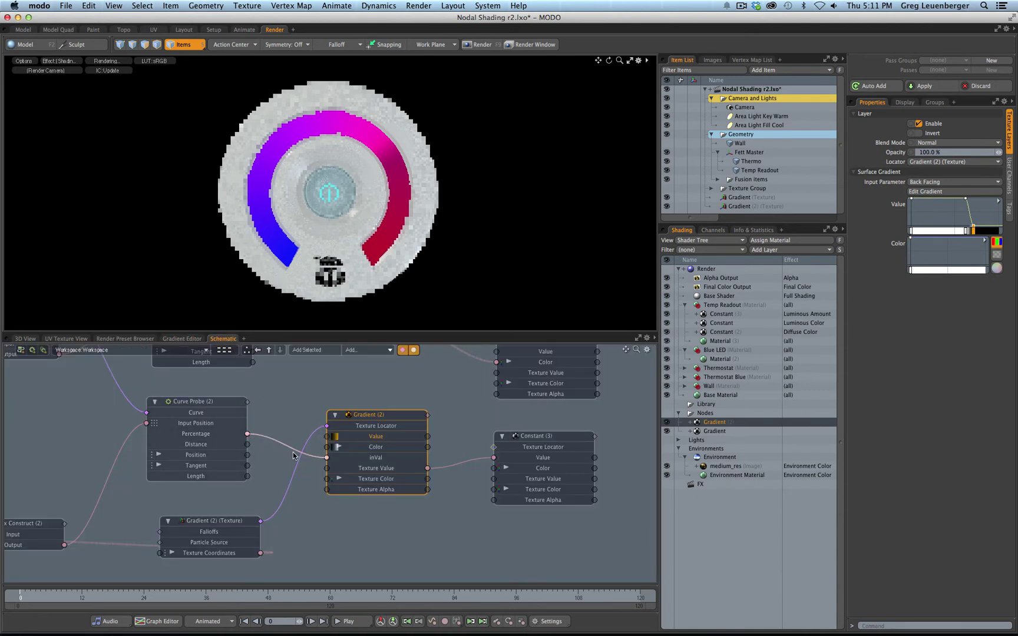
pyautogui.moveTo(284, 448); pyautogui.dragTo(248, 448)
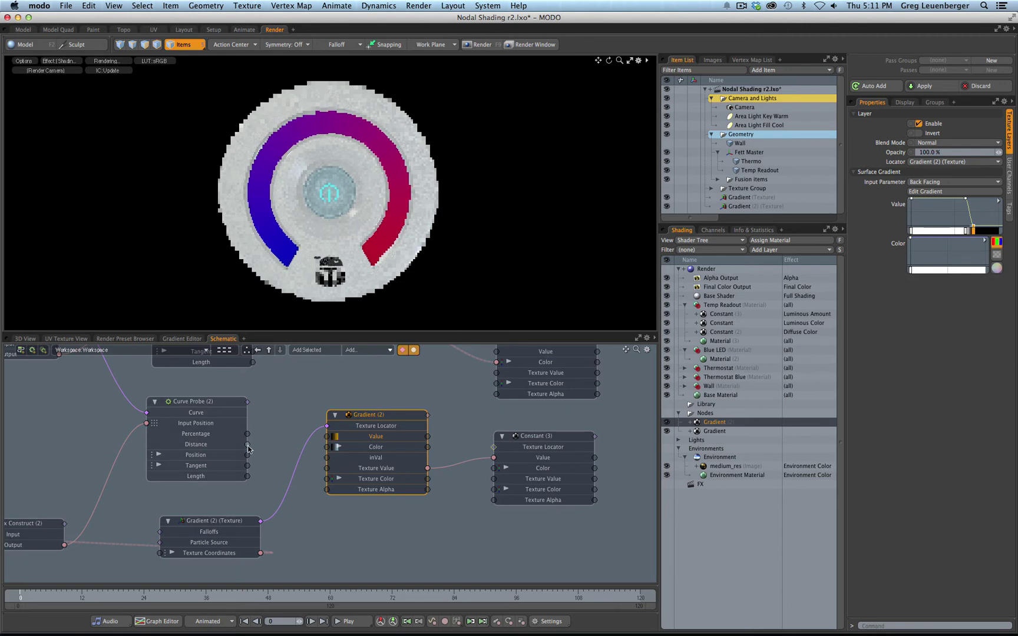
pyautogui.moveTo(293, 470); pyautogui.dragTo(346, 464)
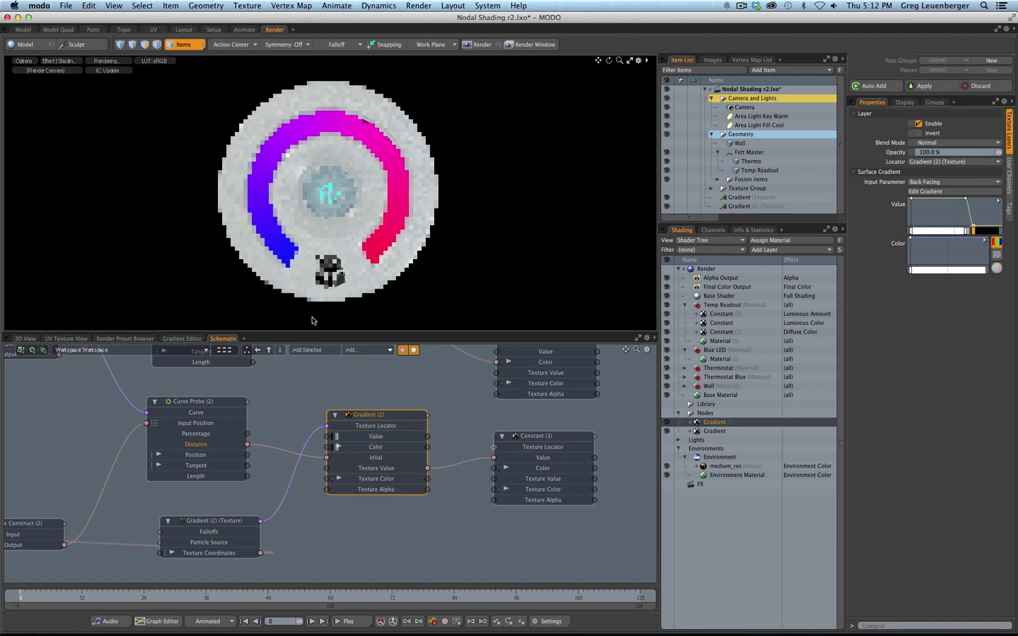
pyautogui.moveTo(373, 420); pyautogui.dragTo(373, 422)
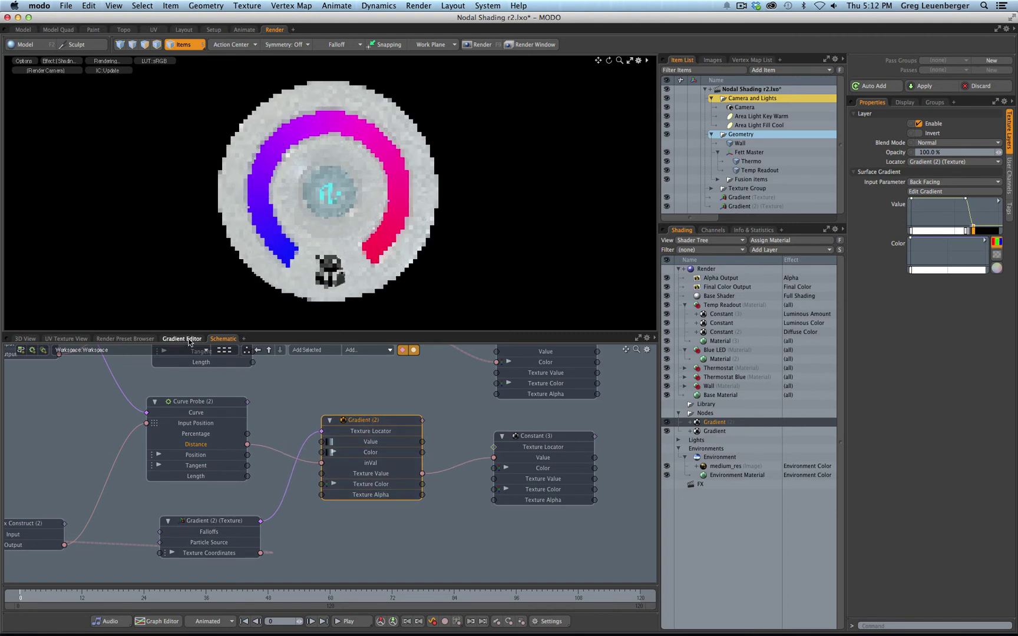
# Slide Gradient (2)'s value-drop keys far left, putting the right key at 2.4%
pyautogui.click(182, 339)
pyautogui.click(49, 420)
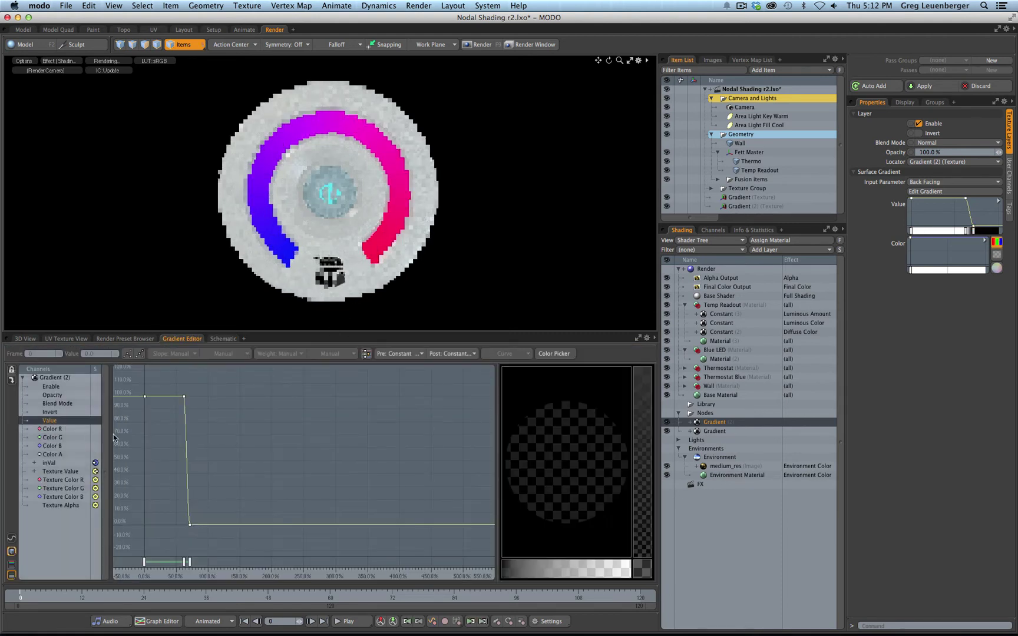
pyautogui.moveTo(187, 473)
pyautogui.keyDown('ctrl'); pyautogui.keyDown('alt'); pyautogui.mouseDown()
pyautogui.moveTo(201, 484)
pyautogui.moveTo(286, 489)
pyautogui.mouseUp(); pyautogui.keyUp('alt'); pyautogui.keyUp('ctrl')
pyautogui.moveTo(243, 426); pyautogui.dragTo(309, 546)
pyautogui.moveTo(319, 439); pyautogui.dragTo(282, 454, button='middle')
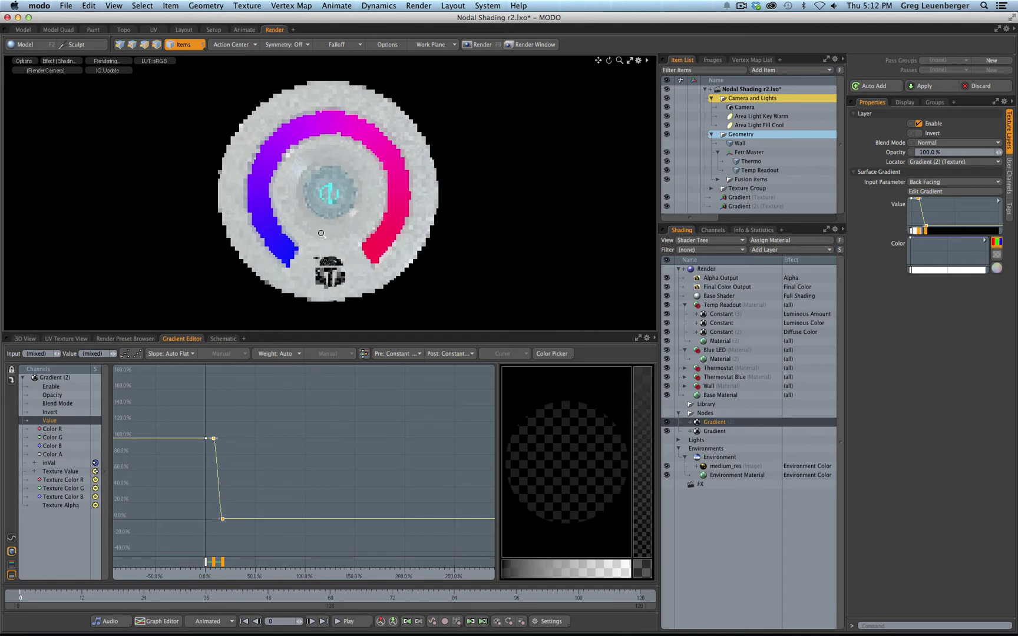
pyautogui.keyDown('ctrl'); pyautogui.keyDown('alt'); pyautogui.moveTo(318, 238); pyautogui.dragTo(306, 241); pyautogui.keyUp('alt'); pyautogui.keyUp('ctrl')
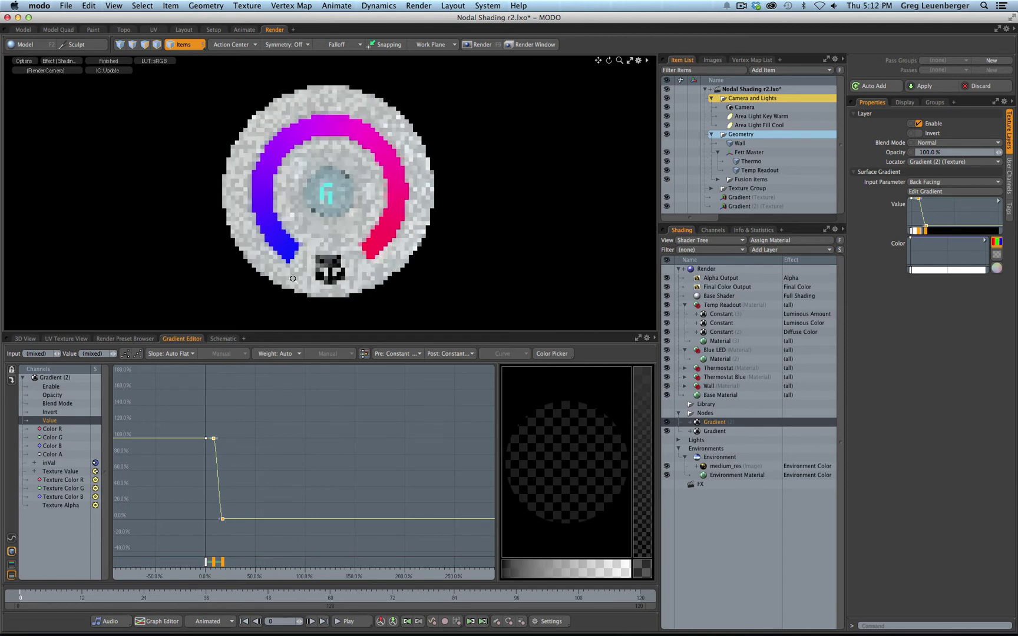
pyautogui.keyDown('ctrl'); pyautogui.keyDown('alt'); pyautogui.moveTo(295, 490); pyautogui.dragTo(375, 425); pyautogui.keyUp('alt'); pyautogui.keyUp('ctrl')
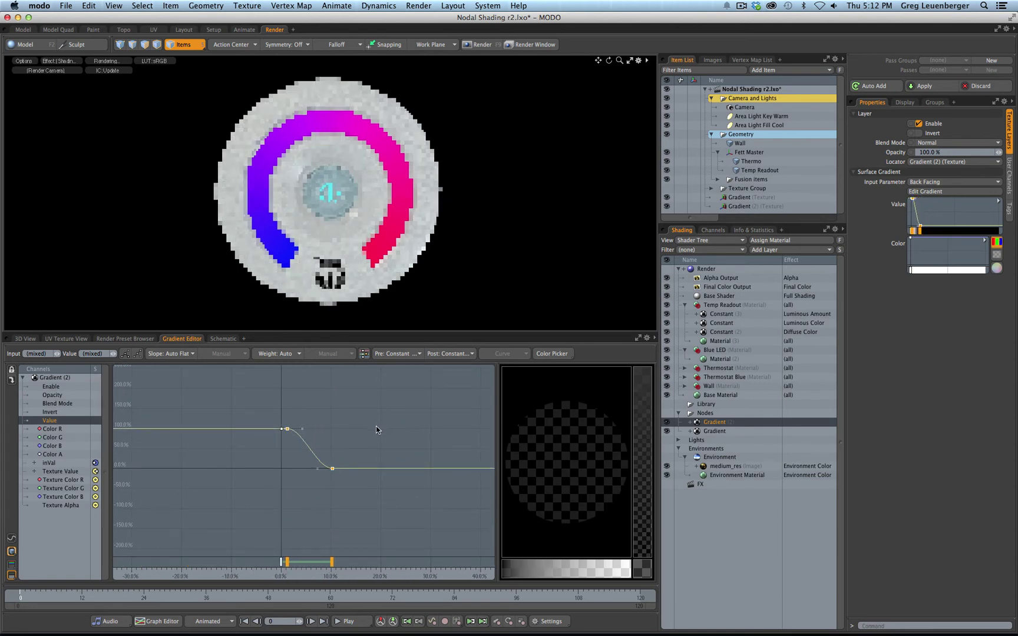
pyautogui.click(334, 563)
pyautogui.moveTo(350, 520); pyautogui.dragTo(327, 529)
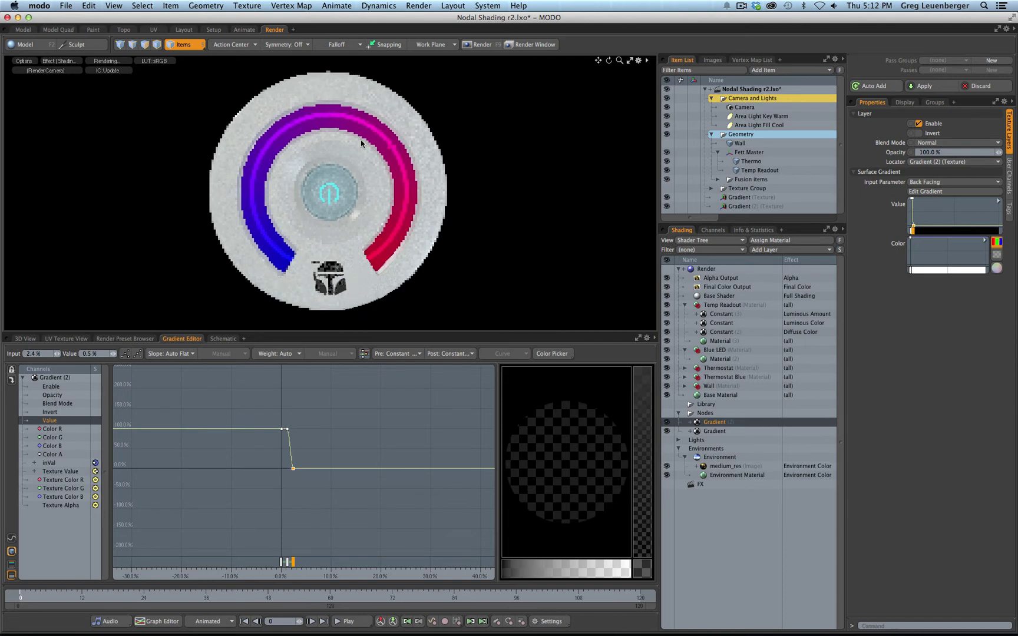
pyautogui.keyDown('ctrl'); pyautogui.keyDown('alt'); pyautogui.moveTo(285, 424); pyautogui.dragTo(341, 439); pyautogui.keyUp('alt'); pyautogui.keyUp('ctrl')
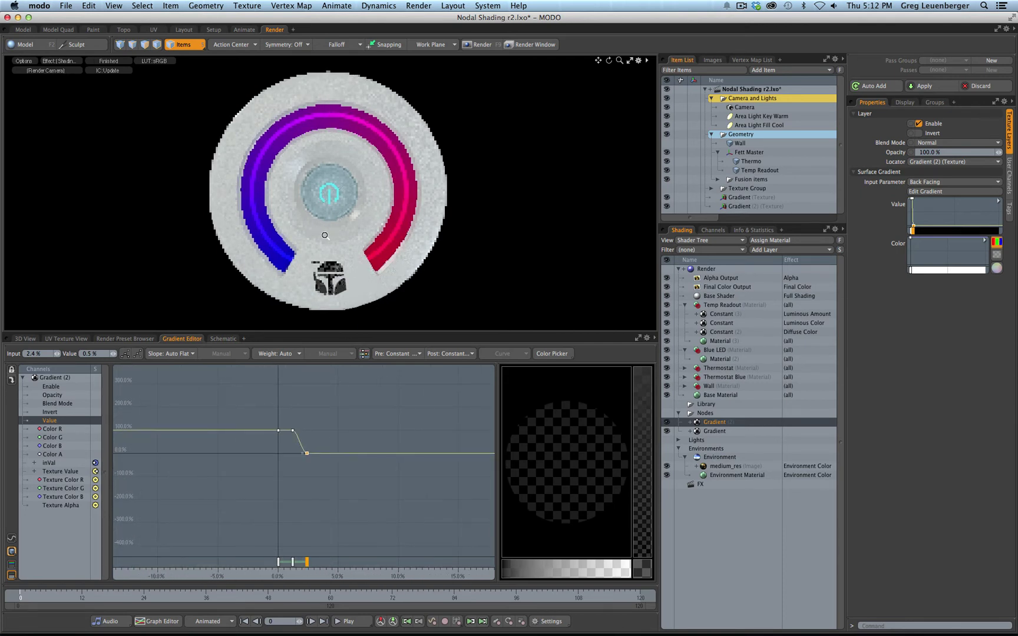
pyautogui.keyDown('ctrl'); pyautogui.keyDown('alt'); pyautogui.moveTo(325, 236); pyautogui.dragTo(327, 237); pyautogui.keyUp('alt'); pyautogui.keyUp('ctrl')
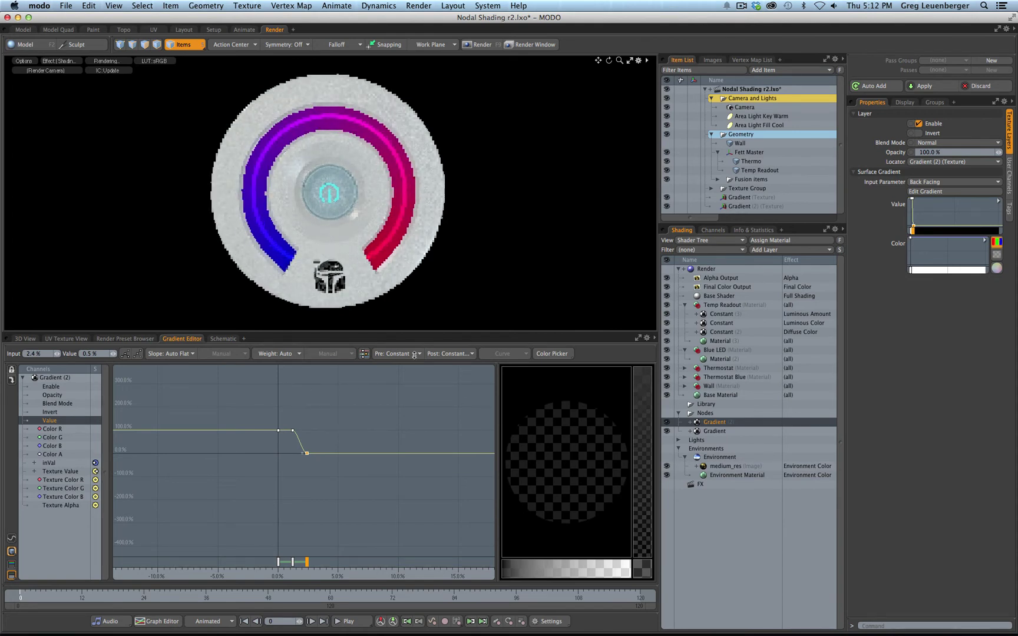
pyautogui.click(336, 448)
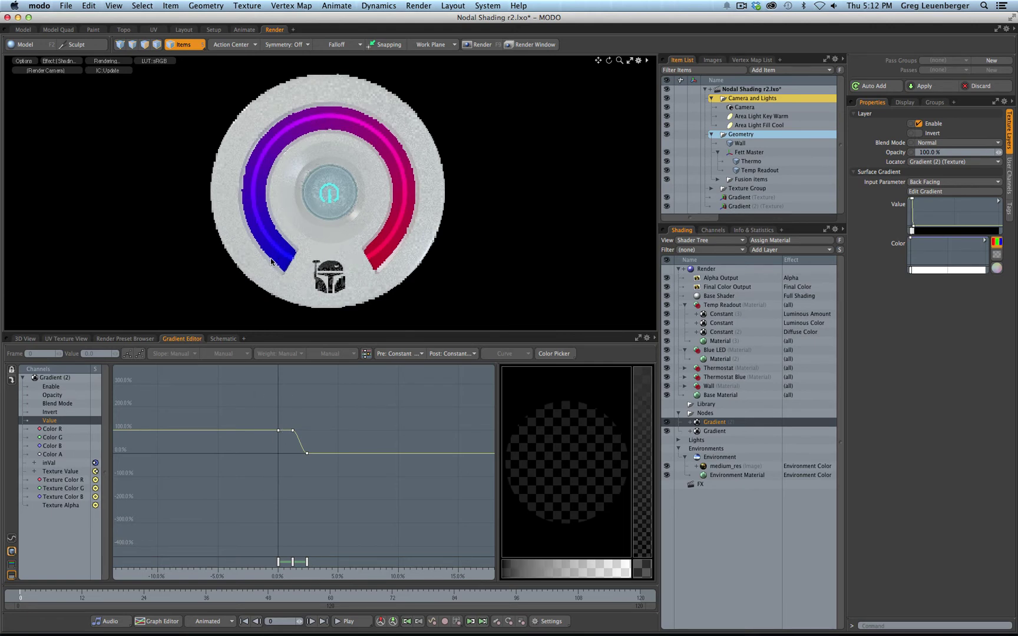
# Move the end key out to 4.14% so the value eases to 0.5%
pyautogui.scroll(5, 297, 436)
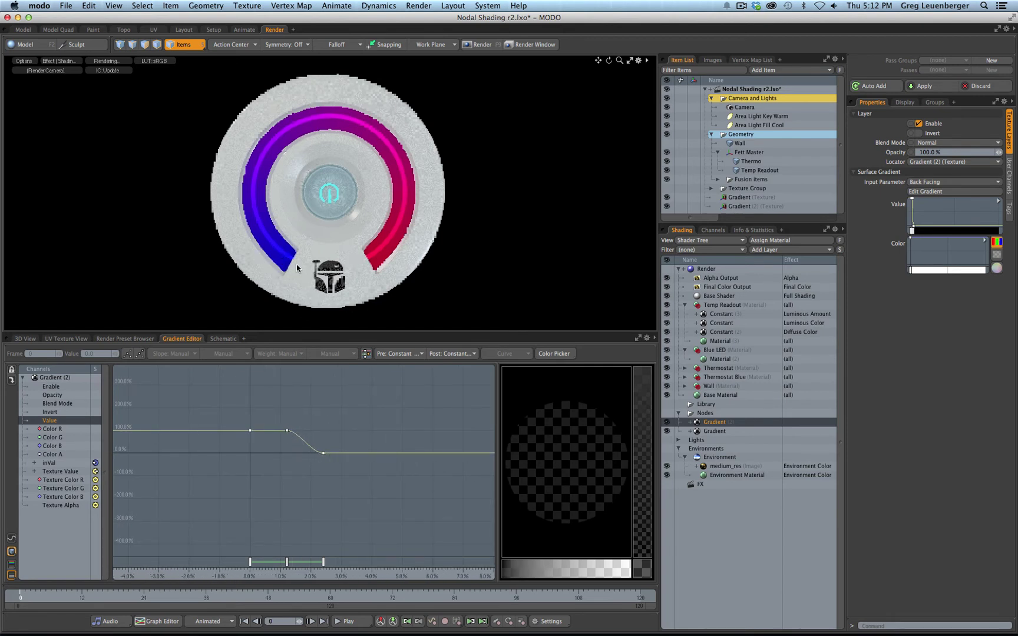
pyautogui.moveTo(350, 434); pyautogui.dragTo(295, 481)
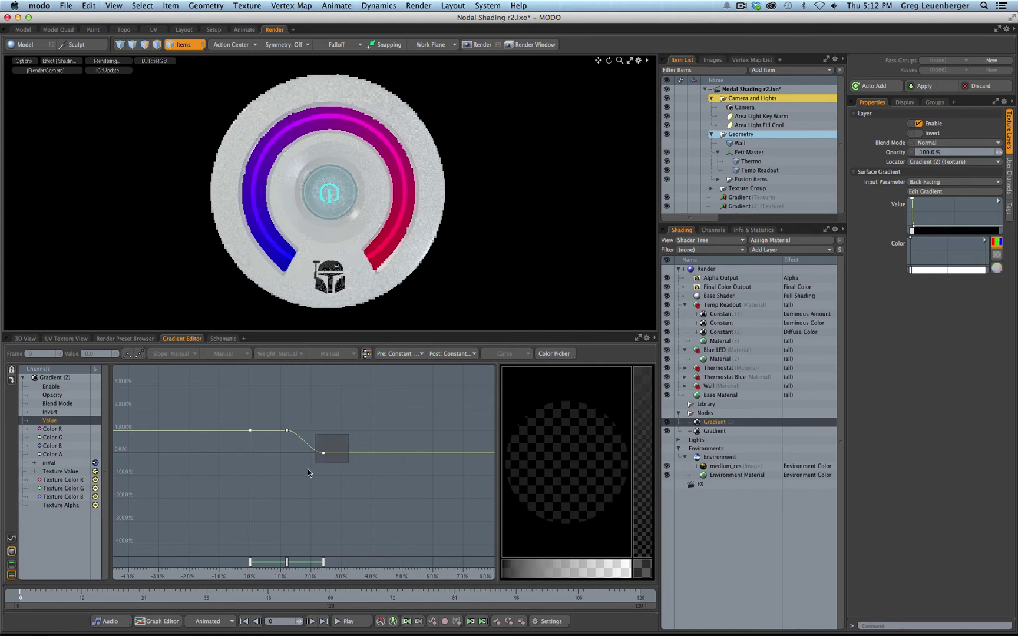
pyautogui.moveTo(355, 399); pyautogui.dragTo(266, 475)
pyautogui.moveTo(340, 429); pyautogui.dragTo(368, 431, button='middle')
pyautogui.moveTo(393, 436); pyautogui.dragTo(334, 473)
pyautogui.moveTo(395, 438); pyautogui.dragTo(426, 438, button='middle')
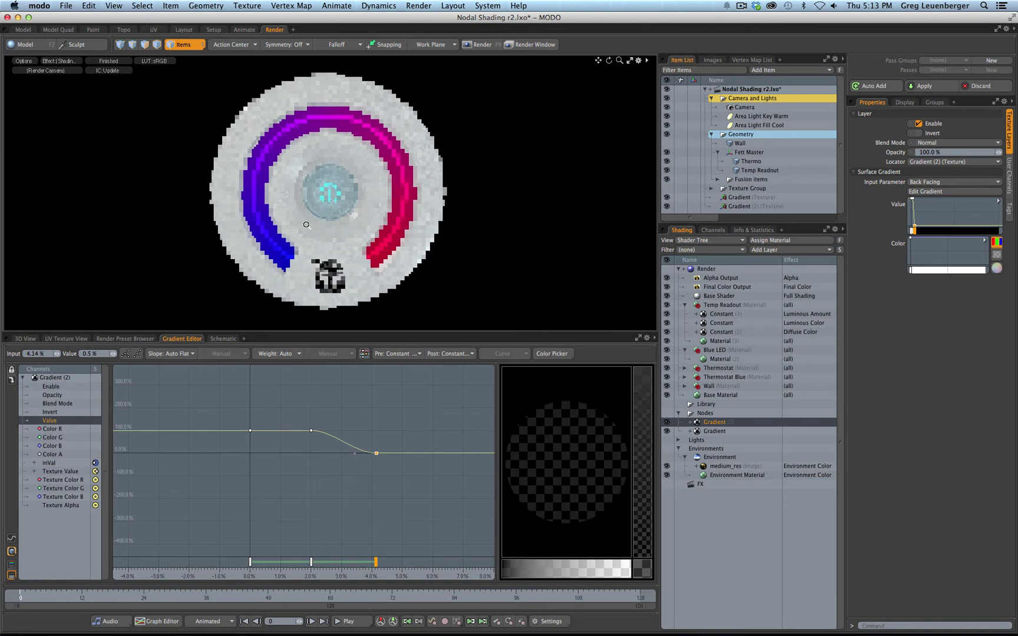
pyautogui.keyDown('ctrl'); pyautogui.keyDown('alt'); pyautogui.moveTo(311, 225); pyautogui.dragTo(315, 225); pyautogui.keyUp('alt'); pyautogui.keyUp('ctrl')
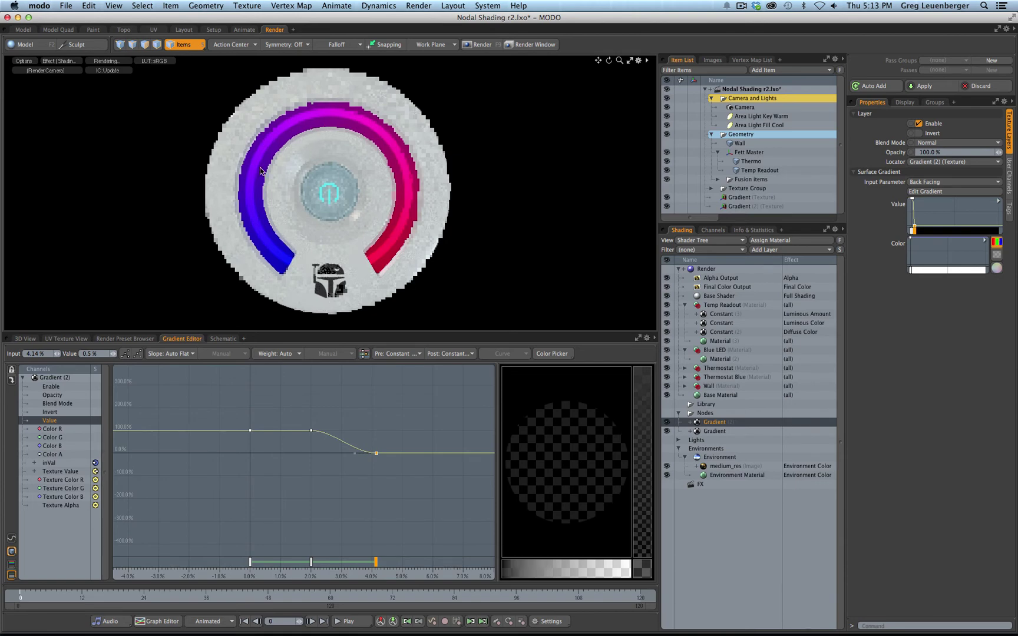
pyautogui.click(227, 339)
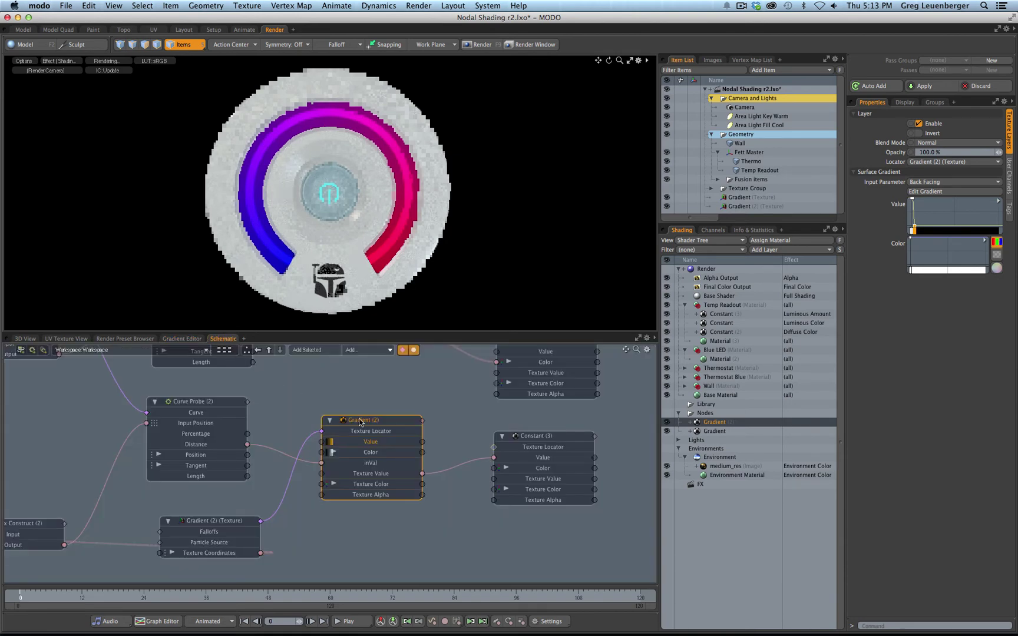
pyautogui.scroll(-5, 382, 422)
pyautogui.keyDown('alt'); pyautogui.moveTo(384, 423); pyautogui.dragTo(363, 477); pyautogui.keyUp('alt')
pyautogui.scroll(3, 364, 479)
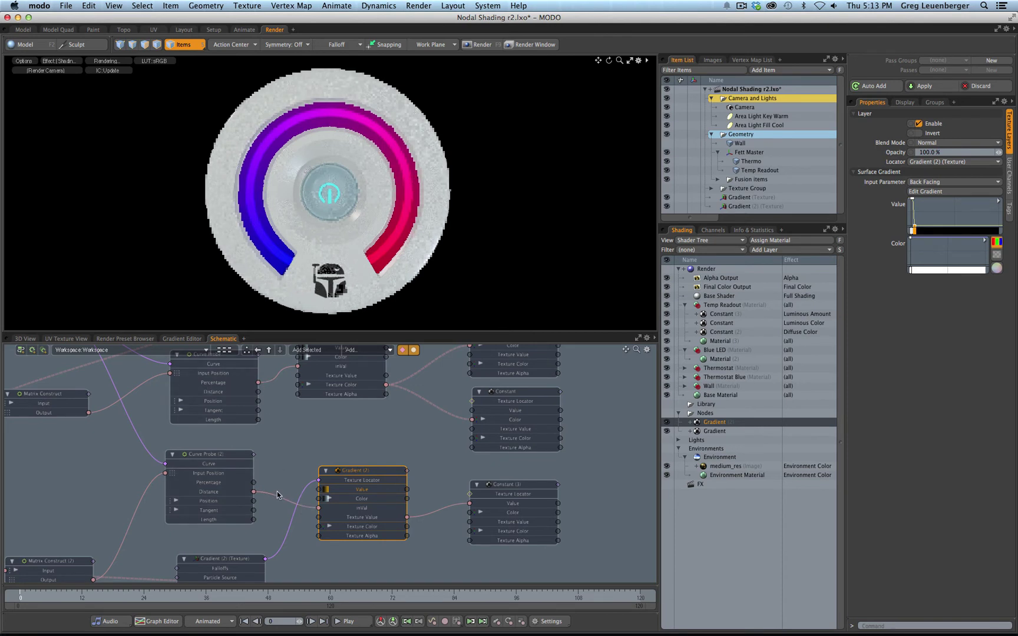
# Slide the middle key toward 1.1% and move the end key out to 7.44%
pyautogui.click(182, 339)
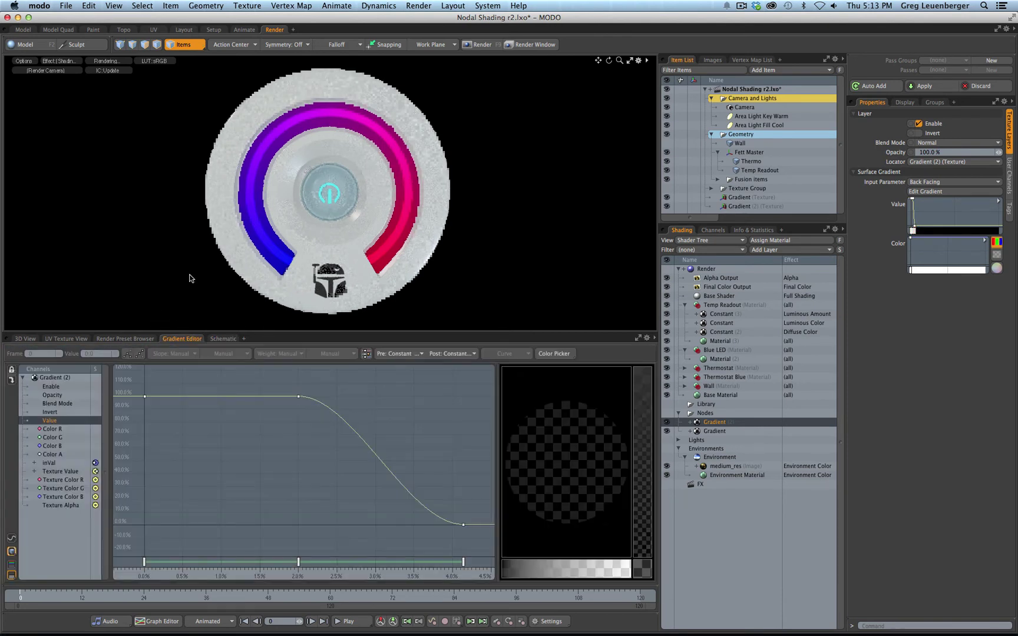
pyautogui.press('a')
pyautogui.moveTo(310, 562); pyautogui.dragTo(192, 514)
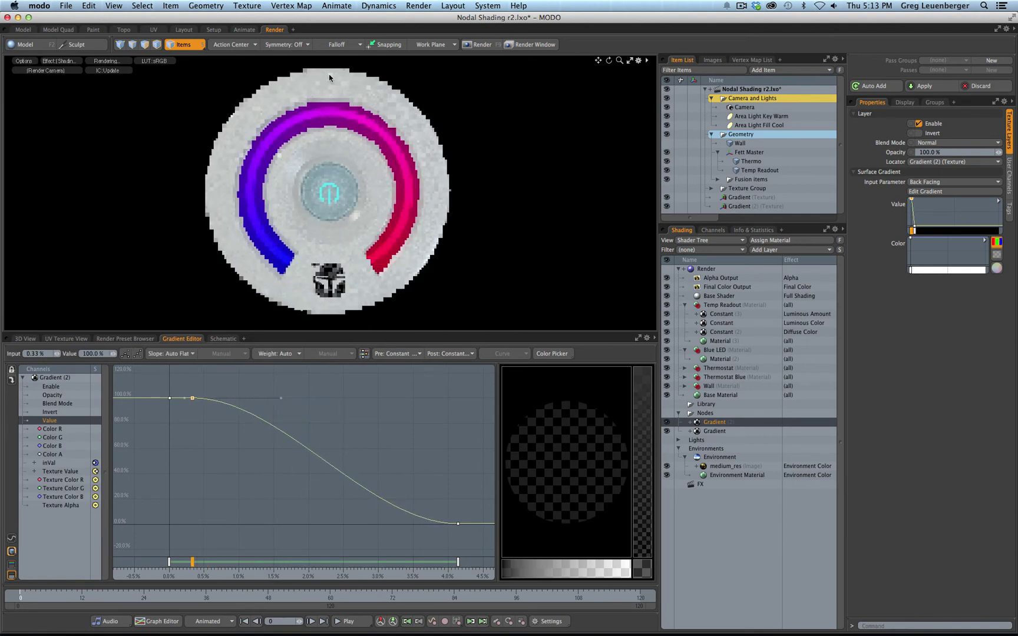
pyautogui.keyDown('ctrl'); pyautogui.keyDown('alt'); pyautogui.moveTo(404, 470); pyautogui.dragTo(380, 477); pyautogui.keyUp('alt'); pyautogui.keyUp('ctrl')
pyautogui.moveTo(409, 563); pyautogui.dragTo(262, 493)
pyautogui.keyDown('alt'); pyautogui.moveTo(359, 481); pyautogui.dragTo(259, 480); pyautogui.keyUp('alt')
pyautogui.keyDown('ctrl'); pyautogui.keyDown('alt'); pyautogui.moveTo(285, 481); pyautogui.dragTo(327, 488); pyautogui.keyUp('alt'); pyautogui.keyUp('ctrl')
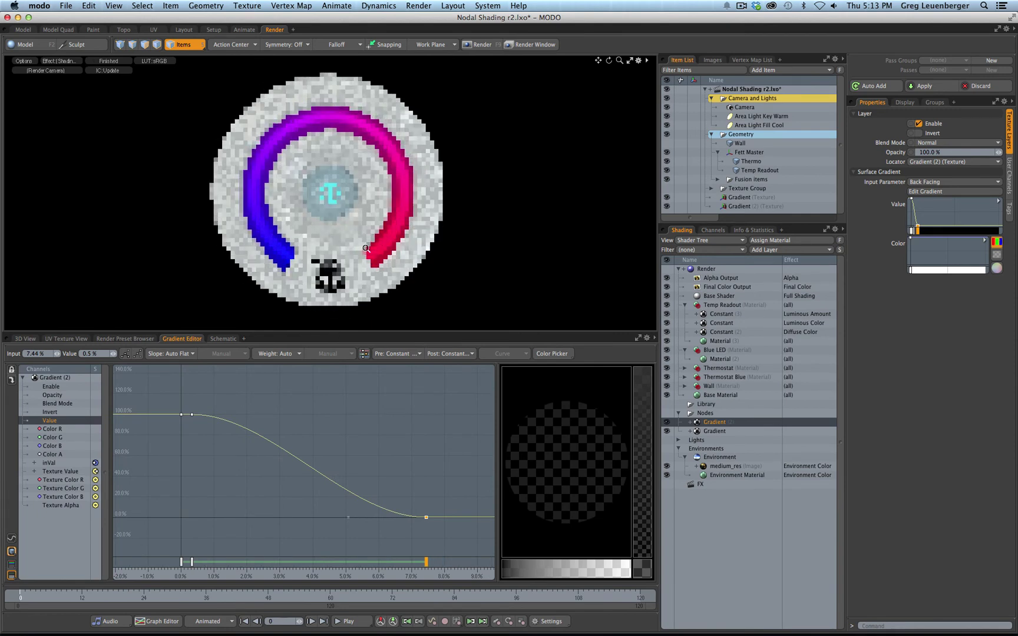
pyautogui.keyDown('ctrl'); pyautogui.keyDown('alt'); pyautogui.moveTo(353, 249); pyautogui.dragTo(357, 250); pyautogui.keyUp('alt'); pyautogui.keyUp('ctrl')
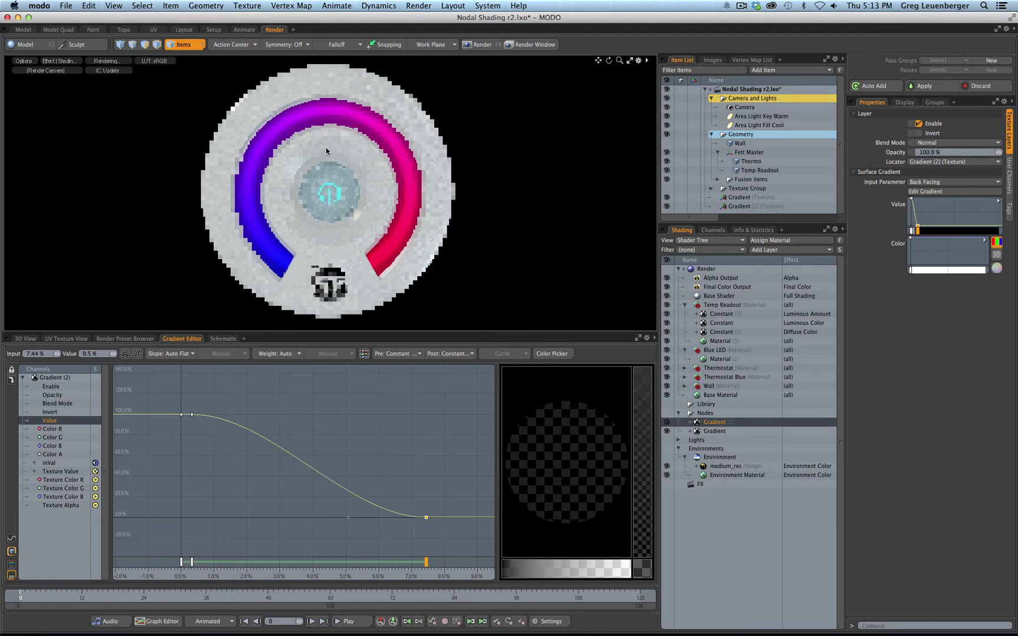
# Back in the schematic, move the Constant (3) node to the right
pyautogui.click(223, 338)
pyautogui.keyDown('ctrl'); pyautogui.keyDown('alt'); pyautogui.moveTo(415, 465); pyautogui.dragTo(366, 453); pyautogui.keyUp('alt'); pyautogui.keyUp('ctrl')
pyautogui.moveTo(453, 460); pyautogui.dragTo(488, 469)
pyautogui.scroll(3, 401, 467)
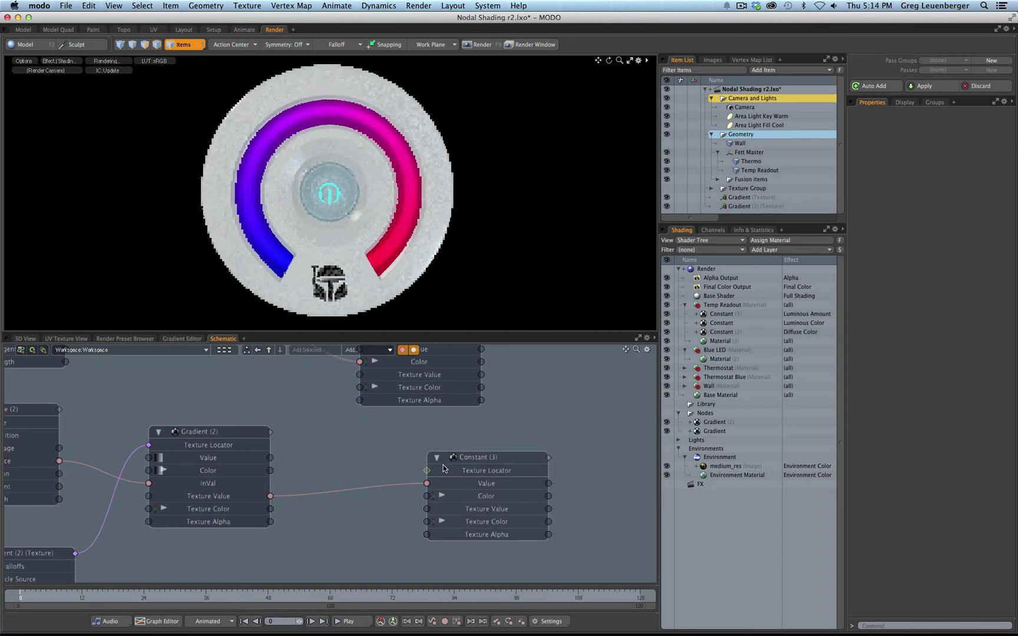
# Add a Basic Math Multiply node between Gradient (2) Texture Value and Constant (3) Value
pyautogui.click(374, 352)
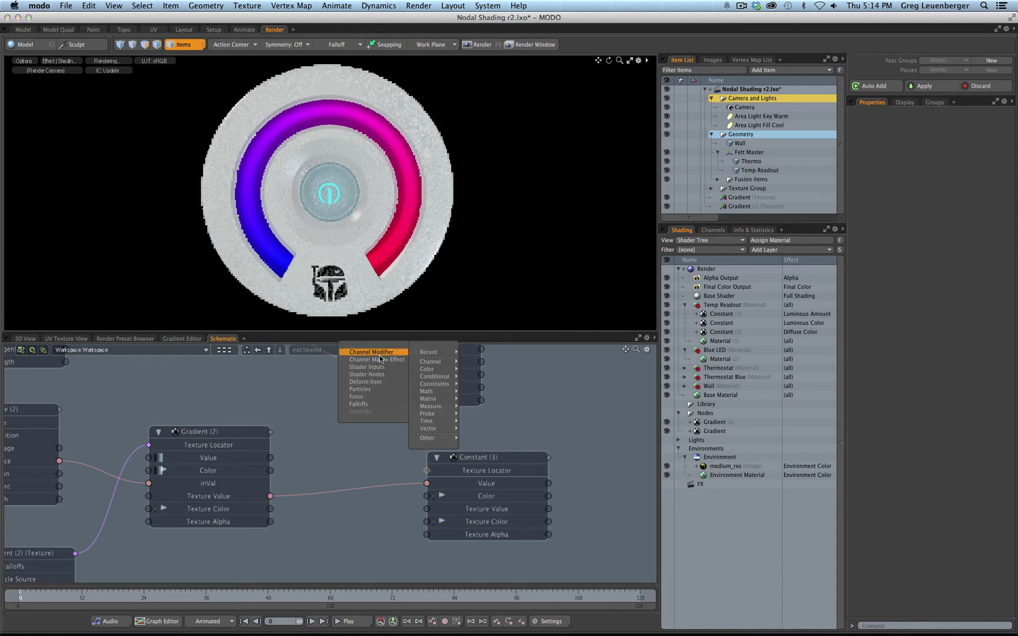
pyautogui.moveTo(438, 391)
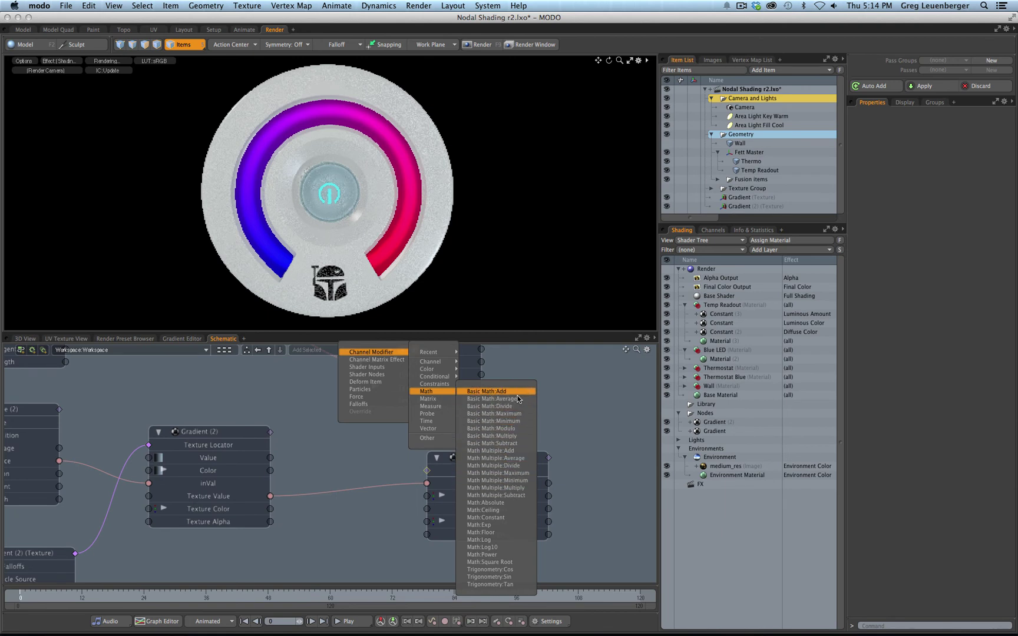
pyautogui.click(494, 436)
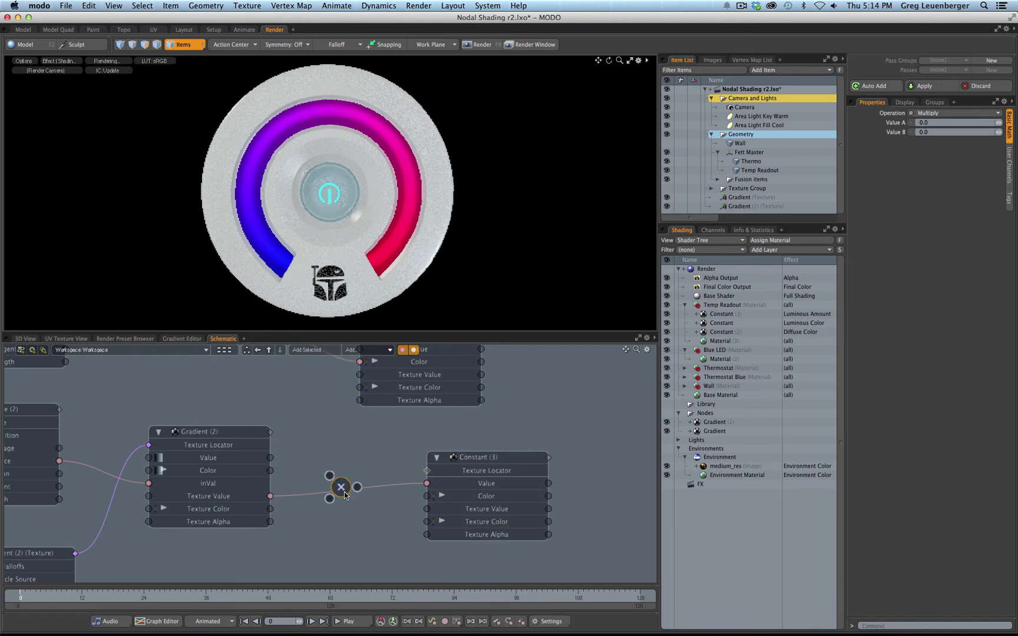
pyautogui.moveTo(348, 491); pyautogui.dragTo(357, 516)
pyautogui.moveTo(271, 497); pyautogui.dragTo(427, 483)
pyautogui.moveTo(351, 513); pyautogui.dragTo(354, 490)
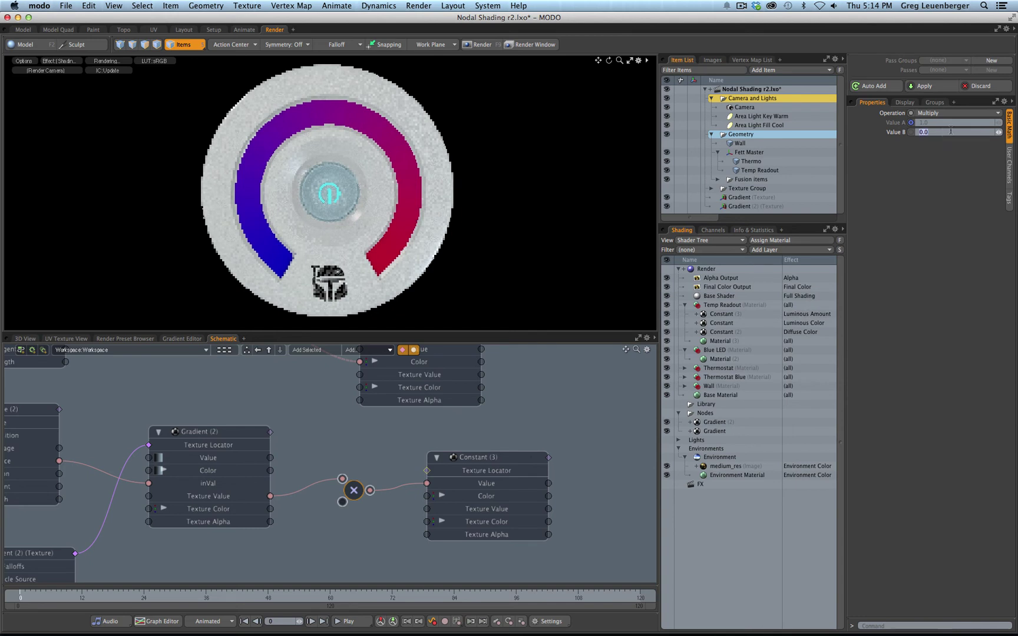
# Set the Multiply node's Value B to 1.0 and reframe the schematic
pyautogui.write('1')
pyautogui.press('Return')
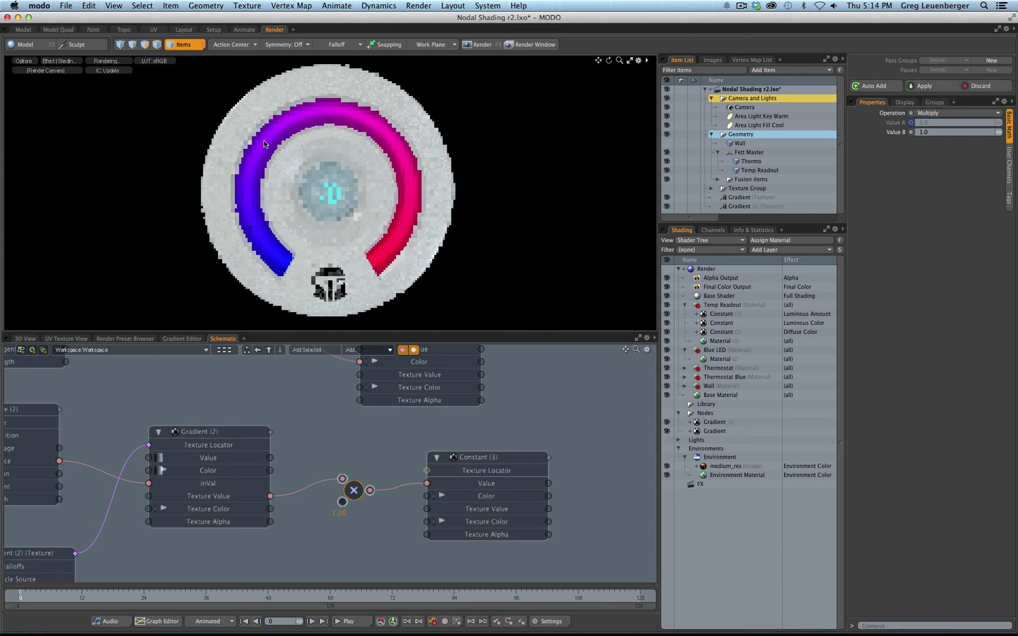
pyautogui.moveTo(350, 492); pyautogui.dragTo(347, 492)
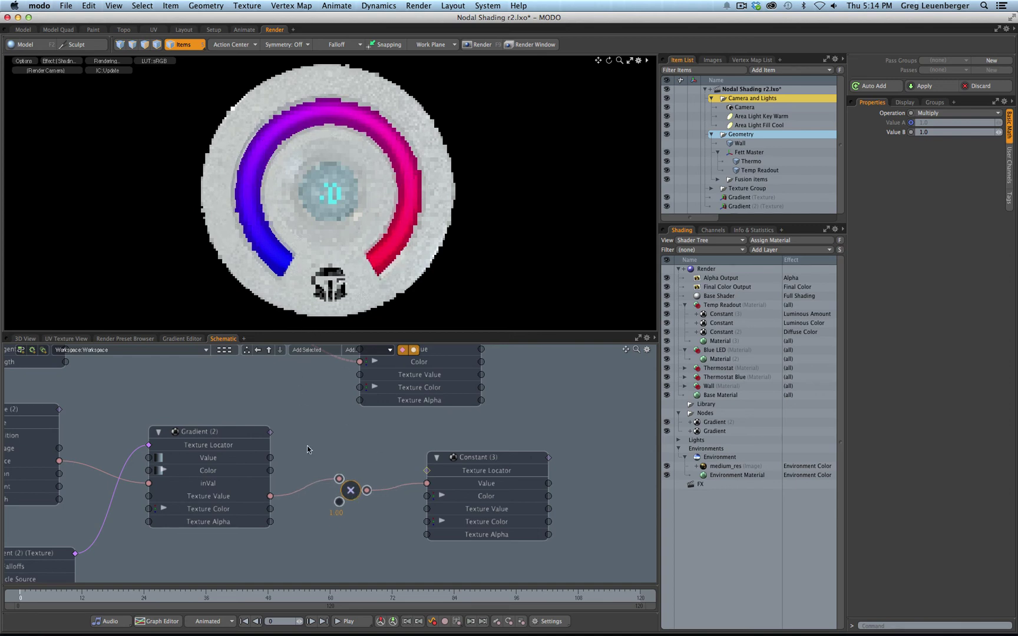
pyautogui.keyDown('ctrl'); pyautogui.keyDown('alt'); pyautogui.moveTo(325, 454); pyautogui.dragTo(283, 451); pyautogui.keyUp('alt'); pyautogui.keyUp('ctrl')
pyautogui.keyDown('alt'); pyautogui.moveTo(283, 450); pyautogui.dragTo(316, 464); pyautogui.keyUp('alt')
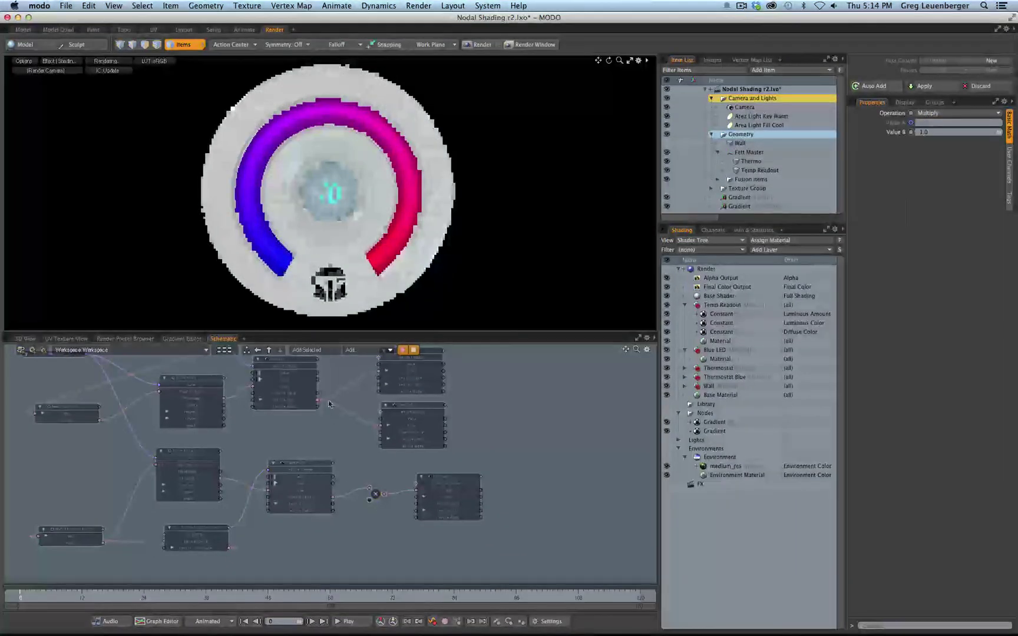
# Add a Gradient (3) node with its texture locator to the schematic
pyautogui.click(313, 467)
pyautogui.click(351, 351)
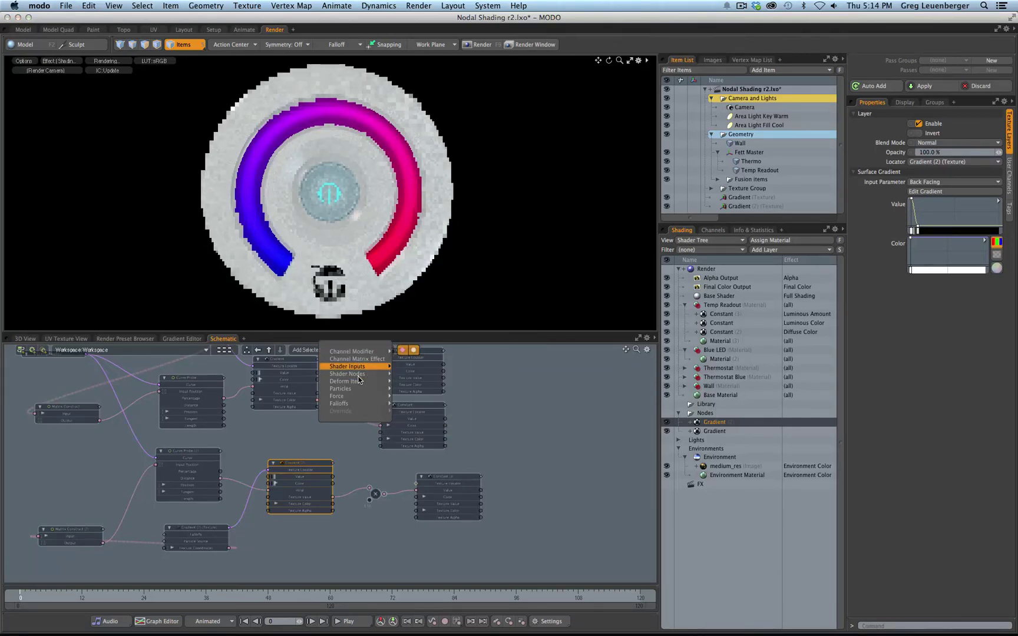
pyautogui.moveTo(354, 374)
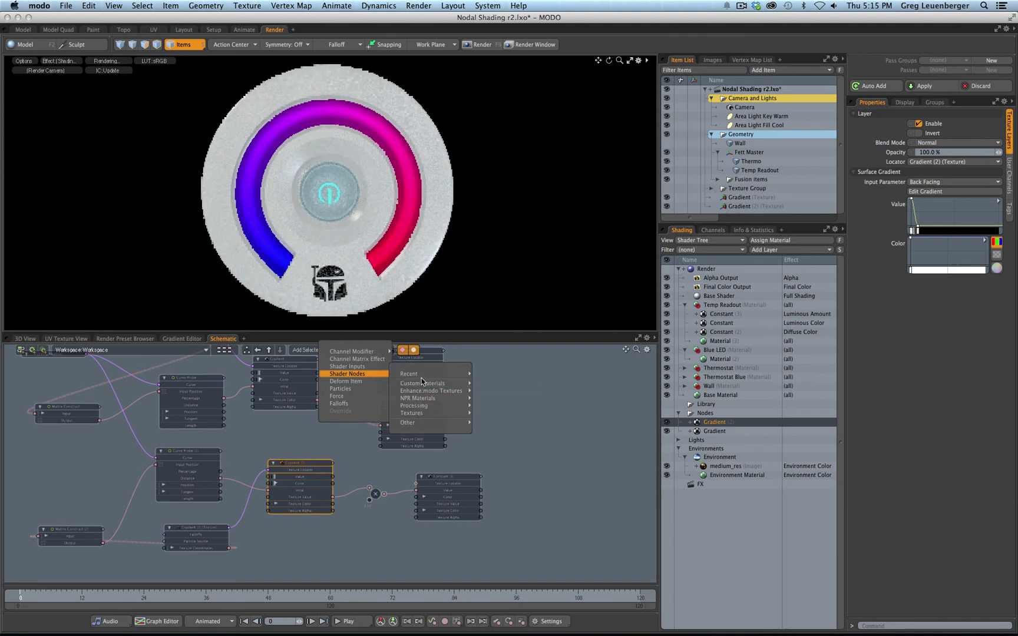
pyautogui.click(492, 374)
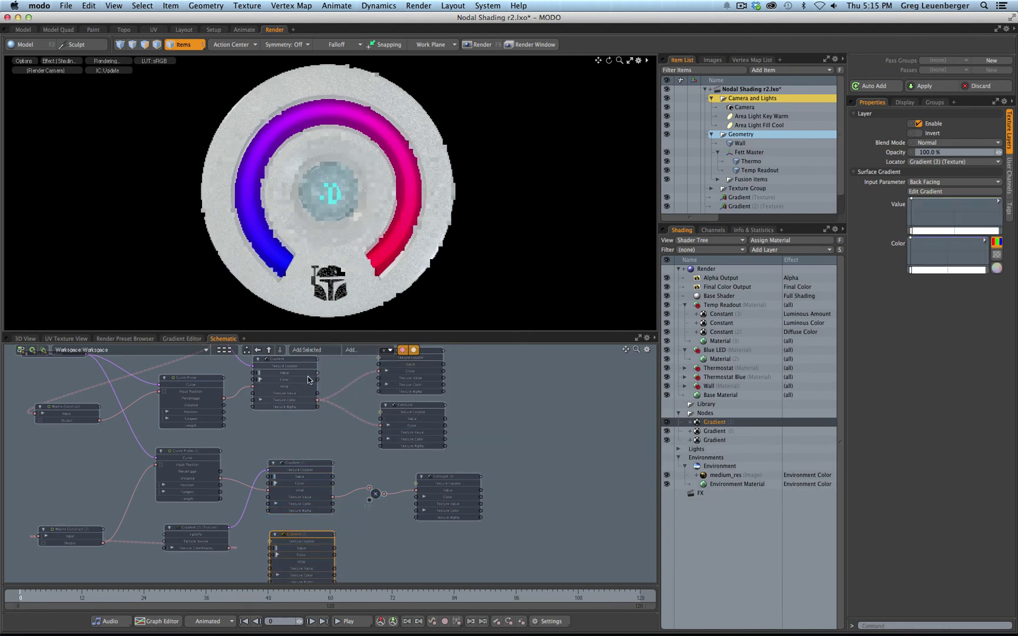
pyautogui.keyDown('ctrl'); pyautogui.keyDown('alt'); pyautogui.moveTo(295, 512); pyautogui.dragTo(328, 453); pyautogui.keyUp('alt'); pyautogui.keyUp('ctrl')
pyautogui.keyDown('ctrl'); pyautogui.keyDown('alt'); pyautogui.moveTo(329, 453); pyautogui.dragTo(348, 452); pyautogui.keyUp('alt'); pyautogui.keyUp('ctrl')
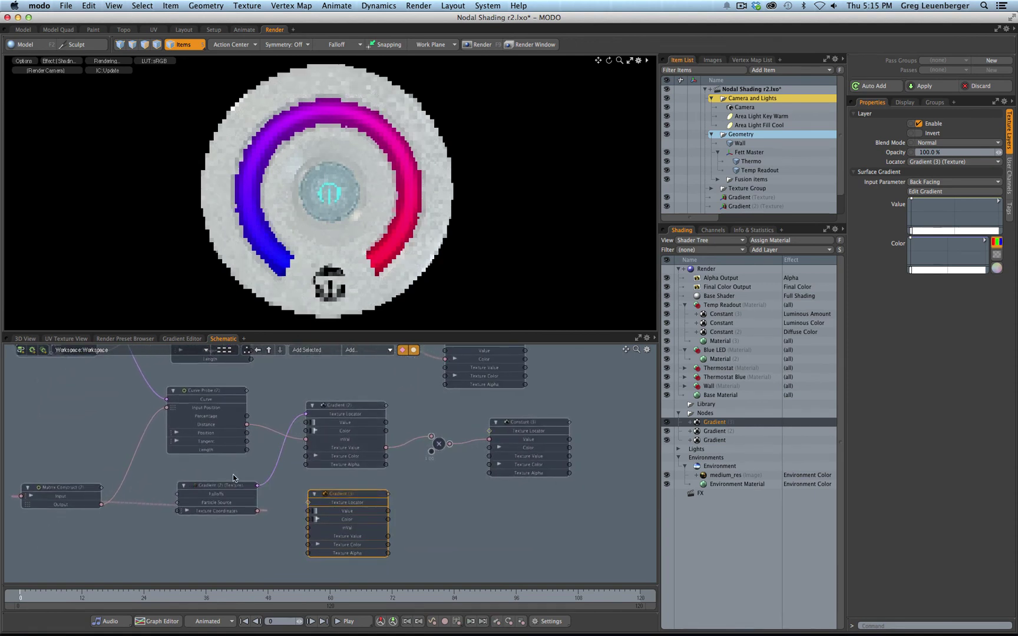
pyautogui.click(308, 503)
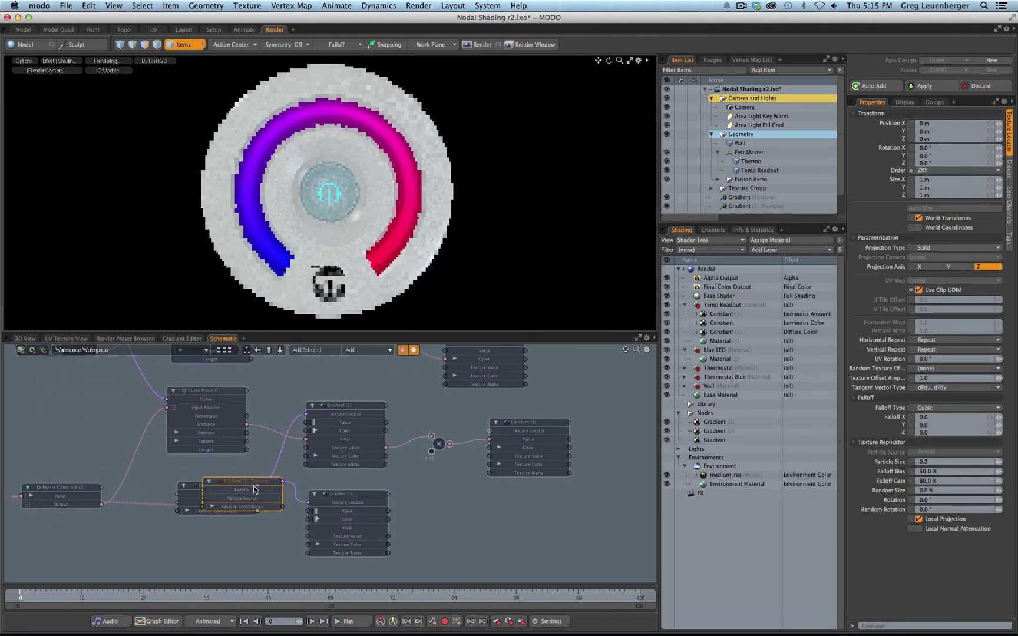
pyautogui.moveTo(255, 489); pyautogui.dragTo(196, 551)
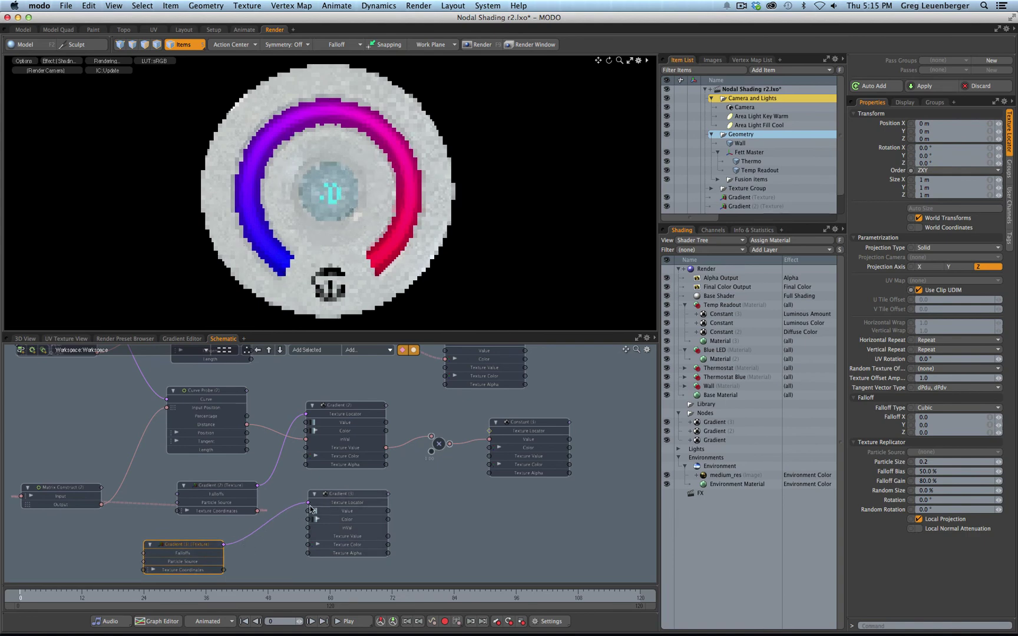
pyautogui.moveTo(308, 503); pyautogui.dragTo(224, 550)
# Tidy Gradient (2) and Matrix Construct (2), then wire Curve Probe (2) Percentage into Gradient (3)
pyautogui.keyDown('alt'); pyautogui.moveTo(257, 434); pyautogui.dragTo(297, 472); pyautogui.keyUp('alt')
pyautogui.scroll(-4, 299, 472)
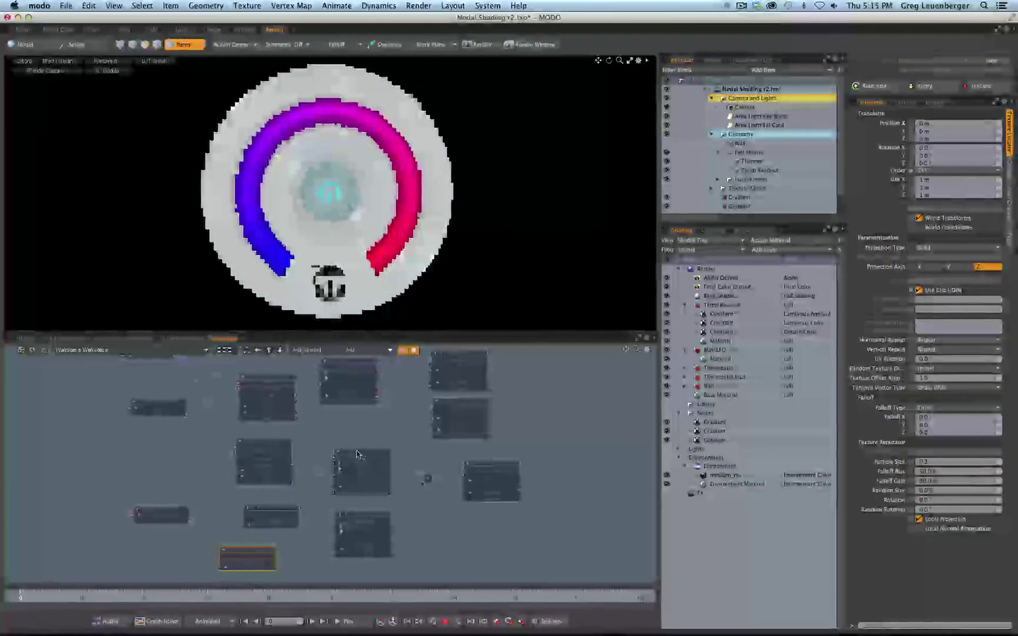
pyautogui.scroll(3, 358, 455)
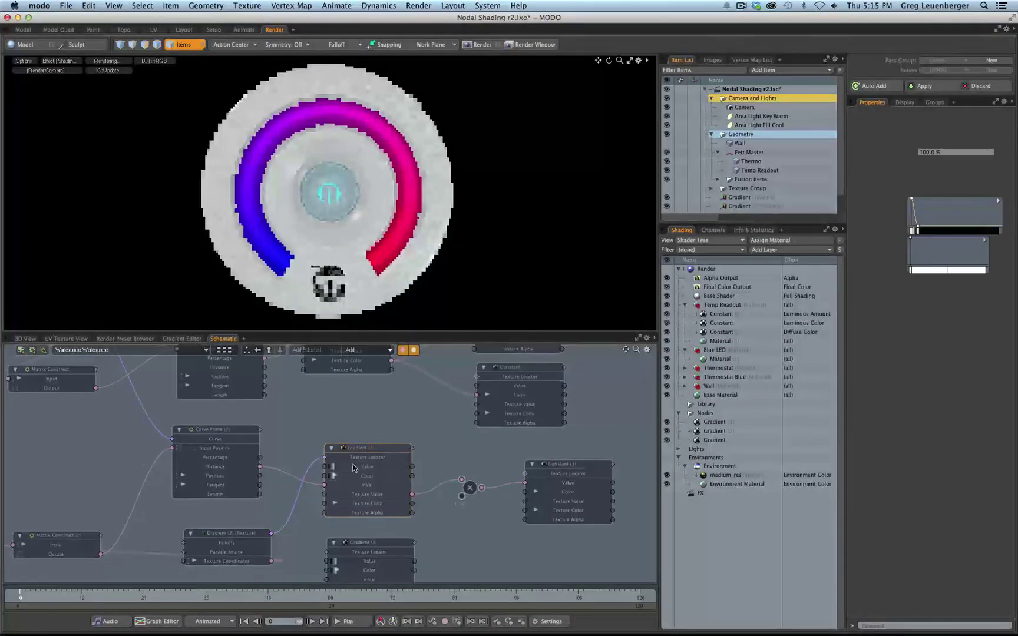
pyautogui.keyDown('alt'); pyautogui.moveTo(261, 535); pyautogui.dragTo(326, 492); pyautogui.keyUp('alt')
pyautogui.moveTo(252, 476); pyautogui.dragTo(229, 469)
pyautogui.moveTo(68, 474); pyautogui.dragTo(88, 435)
pyautogui.moveTo(220, 476); pyautogui.dragTo(201, 477)
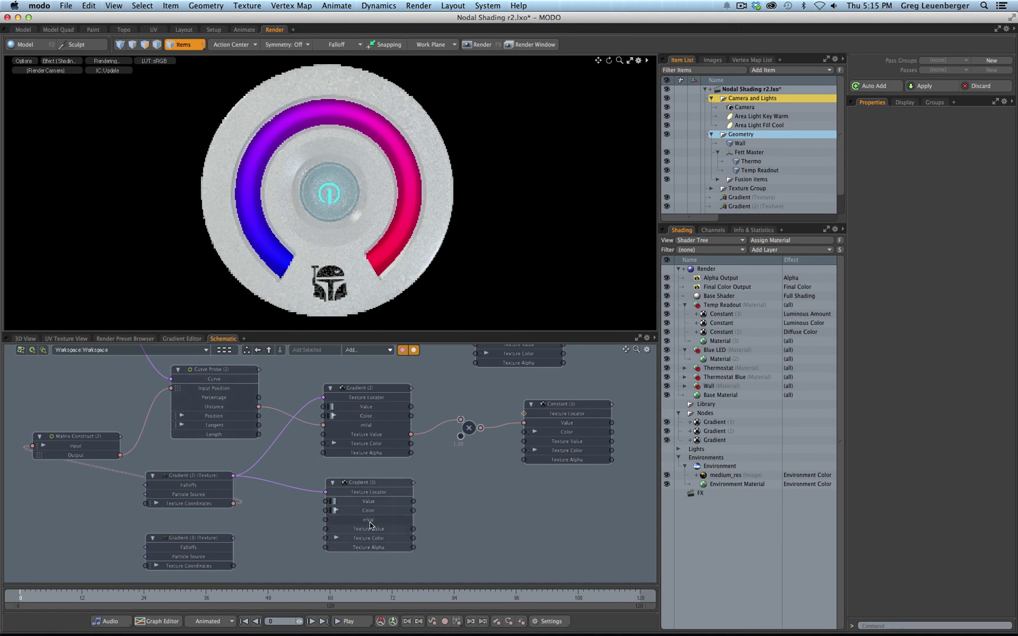
pyautogui.moveTo(259, 398); pyautogui.dragTo(347, 520)
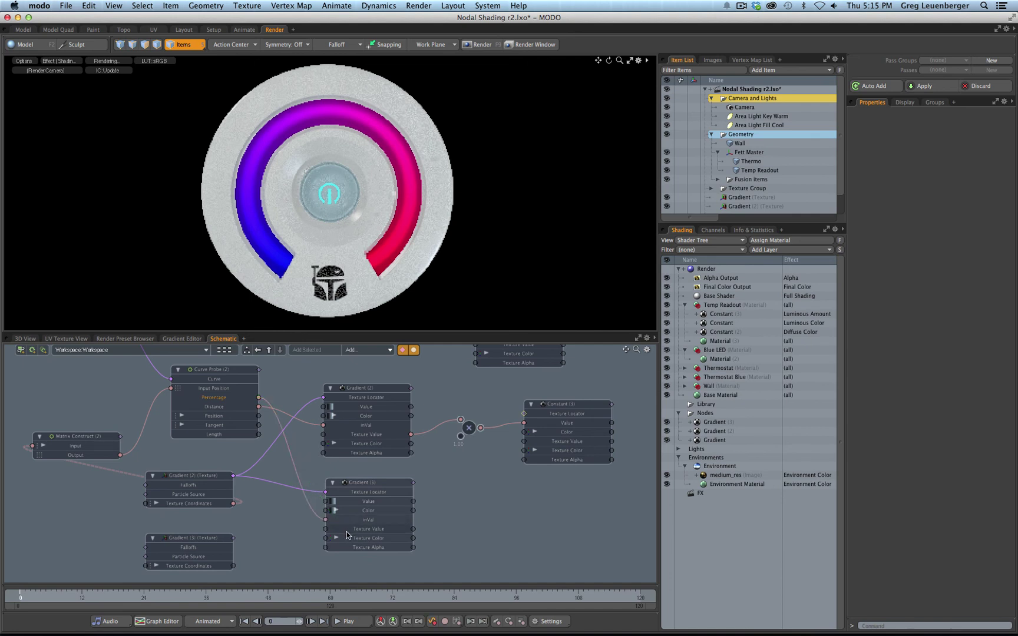
pyautogui.click(364, 492)
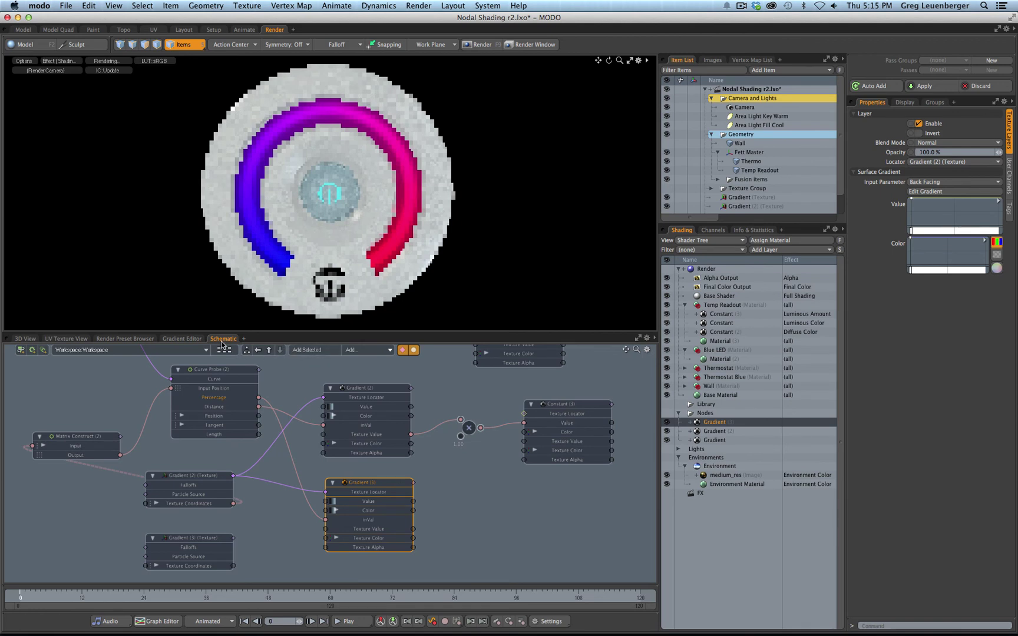
# Add Value keys at 50% and 85% on Gradient (3), both set to 0%
pyautogui.click(180, 339)
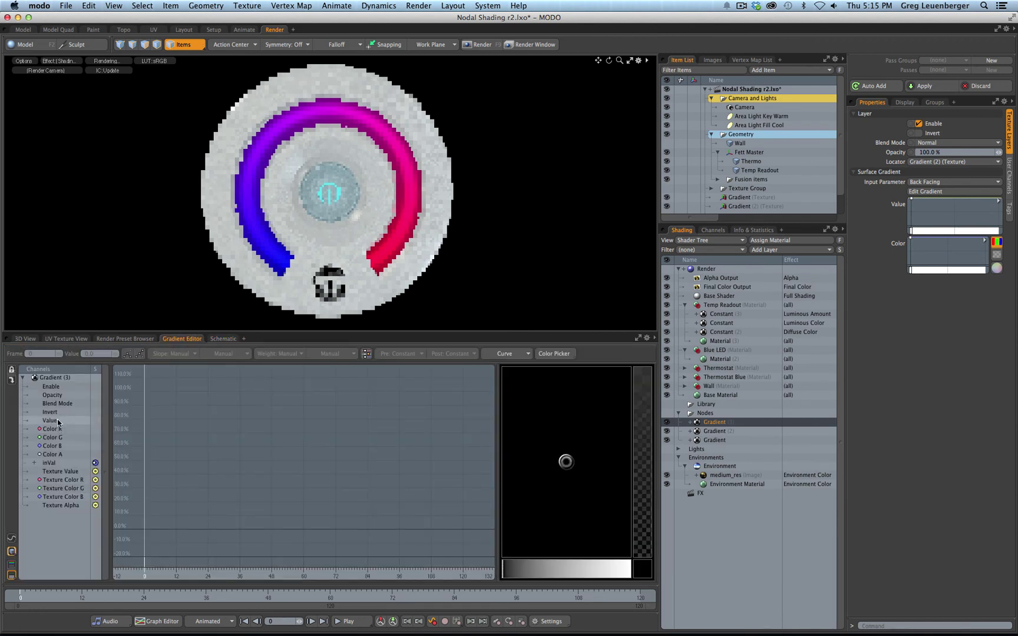
pyautogui.click(59, 421)
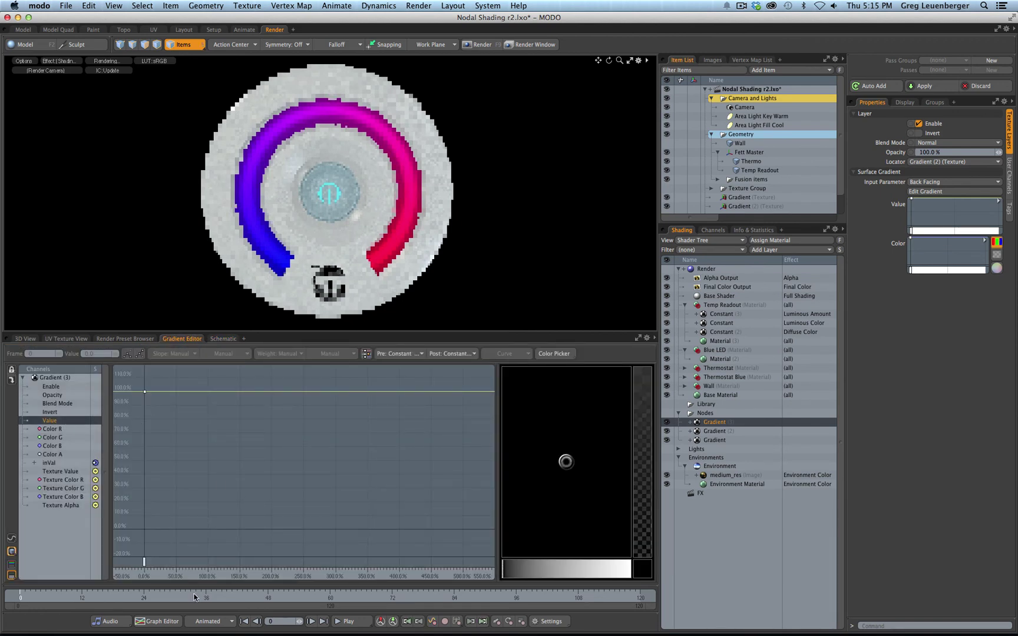
pyautogui.middleClick(177, 563)
pyautogui.middleClick(200, 564)
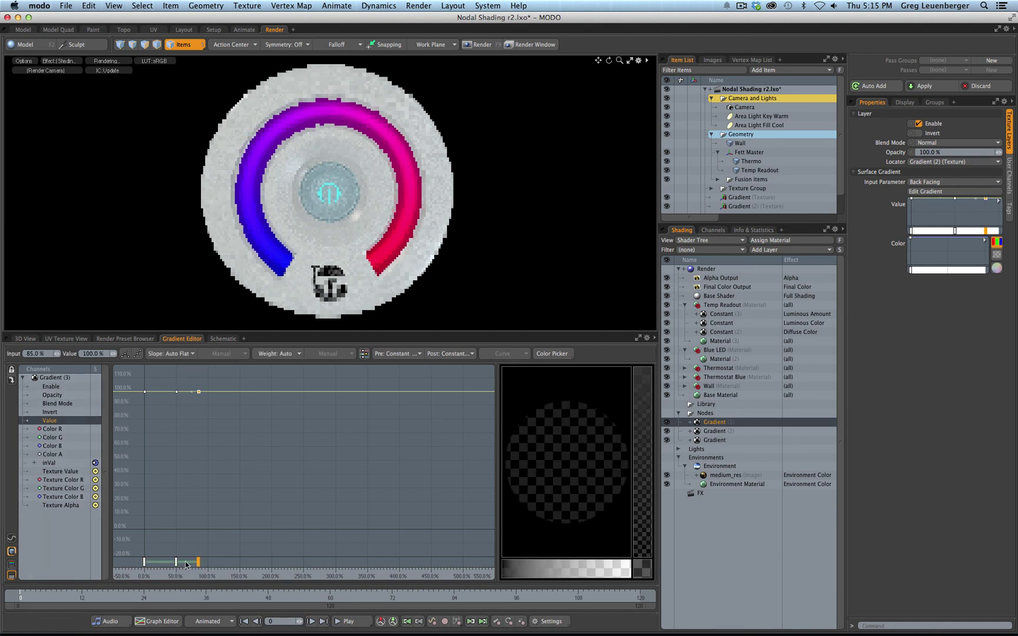
pyautogui.keyDown('shift'); pyautogui.click(198, 562); pyautogui.keyUp('shift')
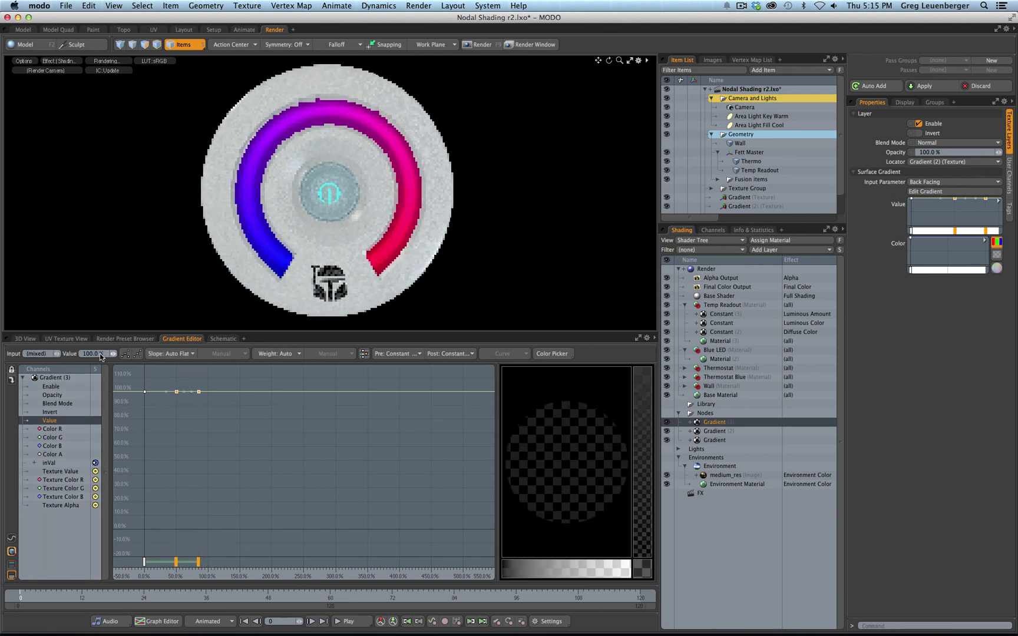
pyautogui.write('0')
pyautogui.press('Return')
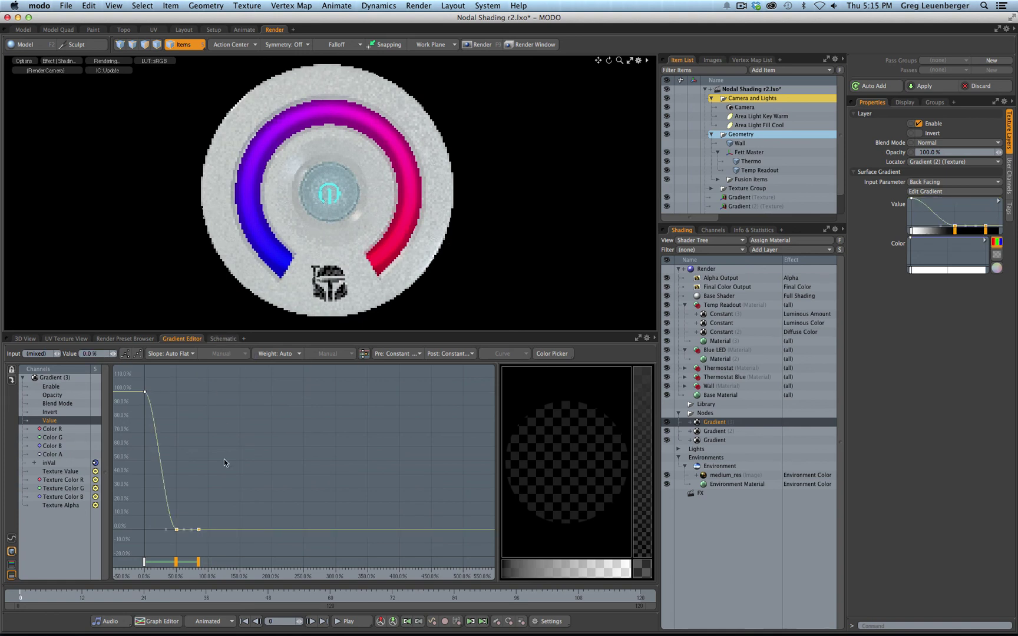
pyautogui.click(193, 446)
# Add a 100% Value key at about 19% input and fit the curve in view
pyautogui.click(157, 439)
pyautogui.click(96, 355)
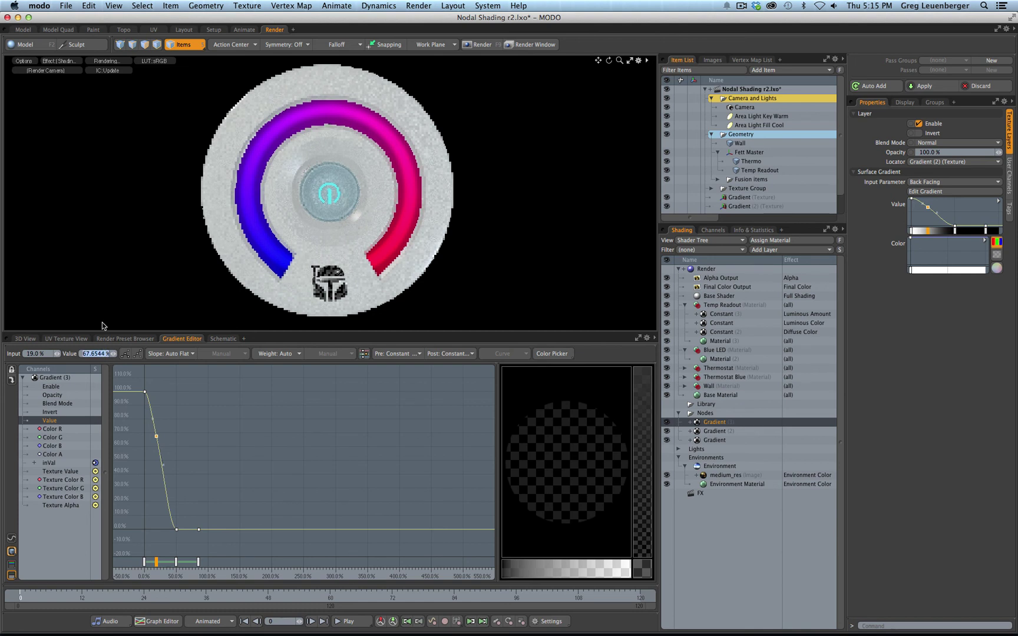
pyautogui.write('100')
pyautogui.press('Return')
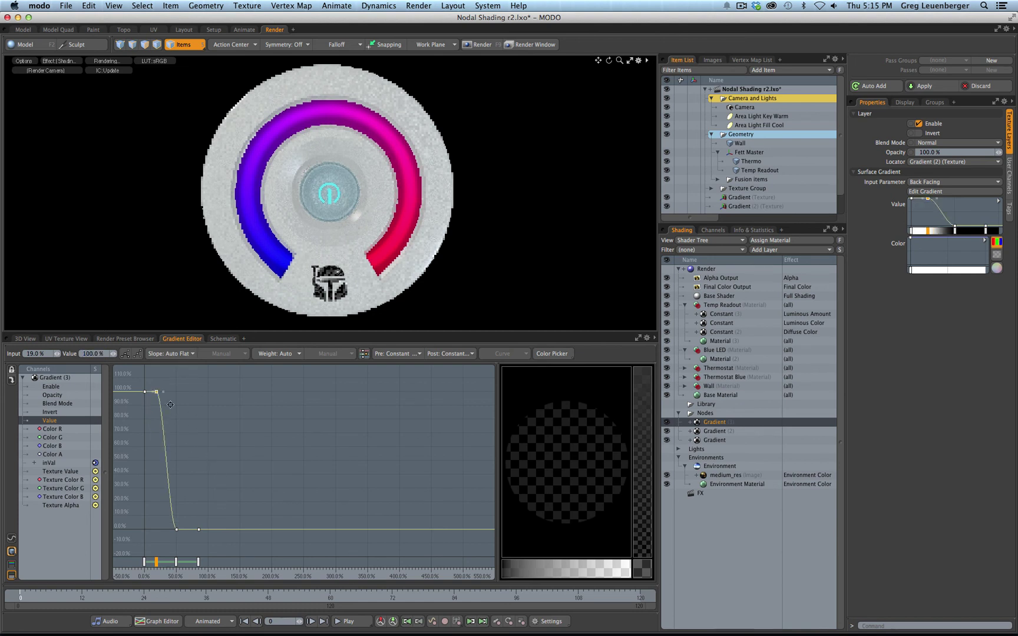
pyautogui.keyDown('ctrl'); pyautogui.keyDown('alt'); pyautogui.moveTo(190, 445); pyautogui.dragTo(330, 442); pyautogui.keyUp('alt'); pyautogui.keyUp('ctrl')
pyautogui.press('a')
pyautogui.click(341, 443)
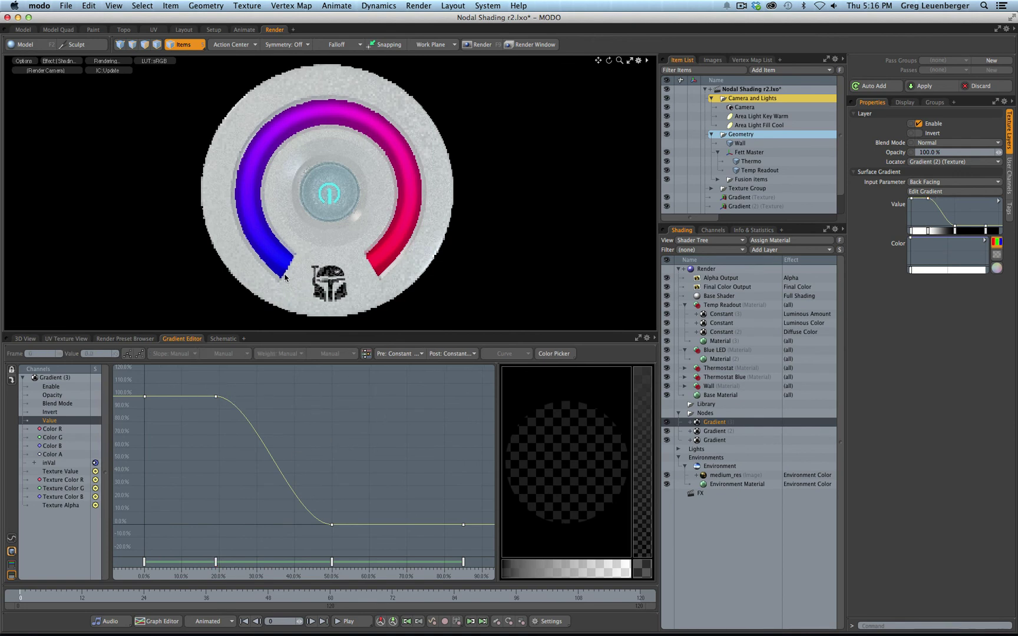
# Feed Gradient (3) and Gradient (2) Texture Values into the two Multiply node inputs
pyautogui.click(224, 338)
pyautogui.moveTo(446, 425); pyautogui.dragTo(431, 435)
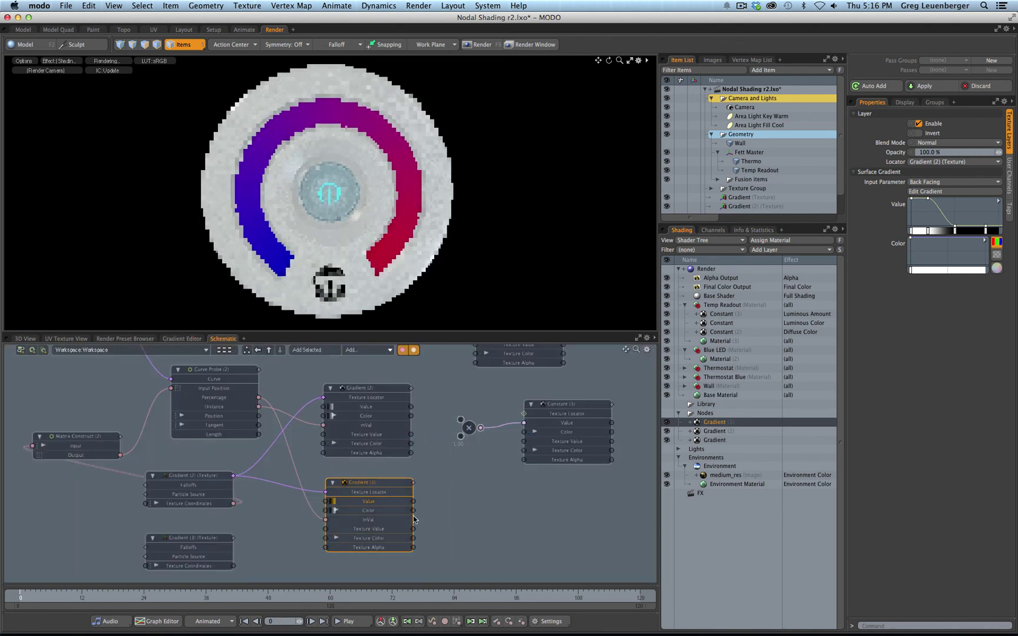
pyautogui.moveTo(414, 529); pyautogui.dragTo(461, 420)
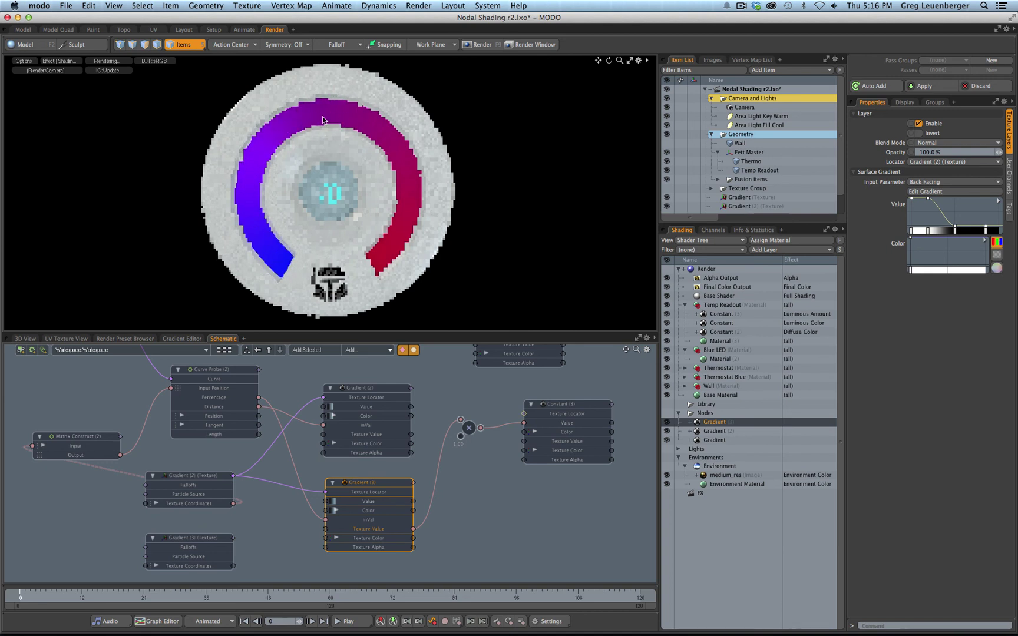
pyautogui.moveTo(469, 428); pyautogui.dragTo(472, 437)
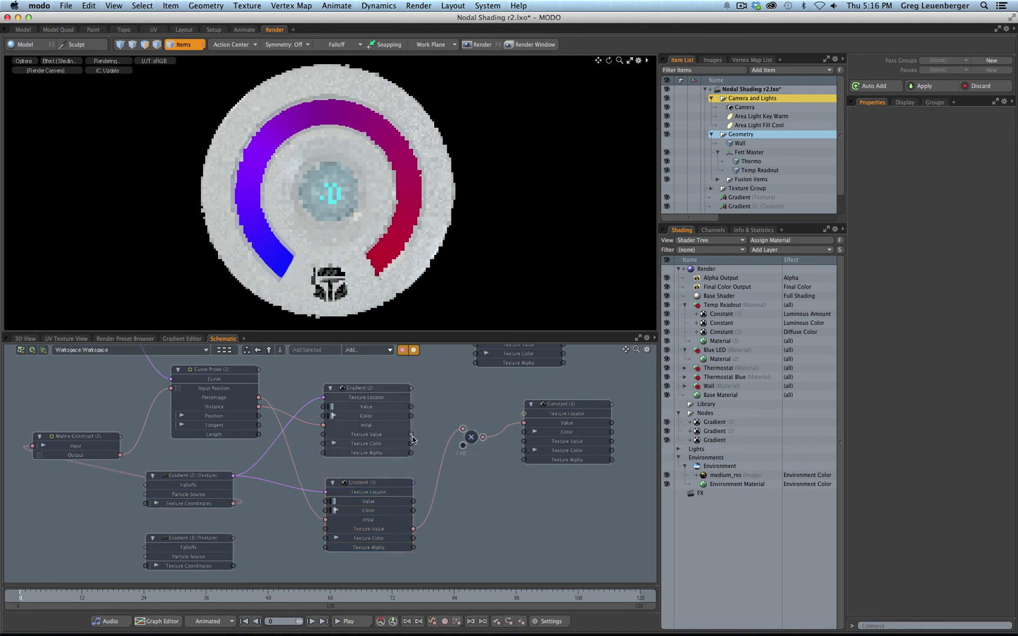
pyautogui.moveTo(411, 435); pyautogui.dragTo(463, 446)
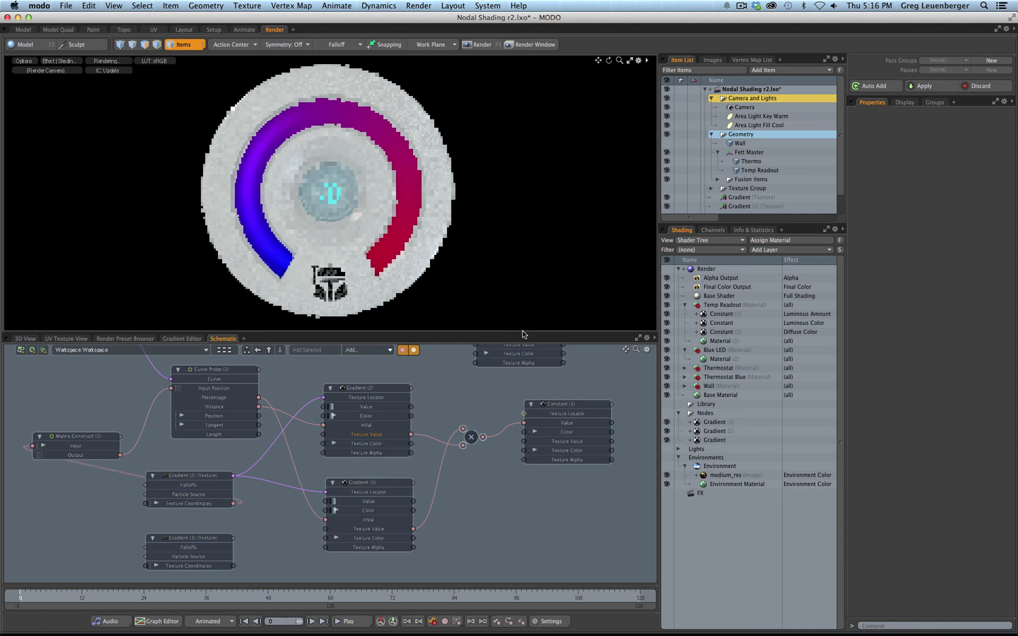
# Compare the Temp Readout's Constant (3) luminous layer hidden and shown, then set its opacity to 66%
pyautogui.click(719, 316)
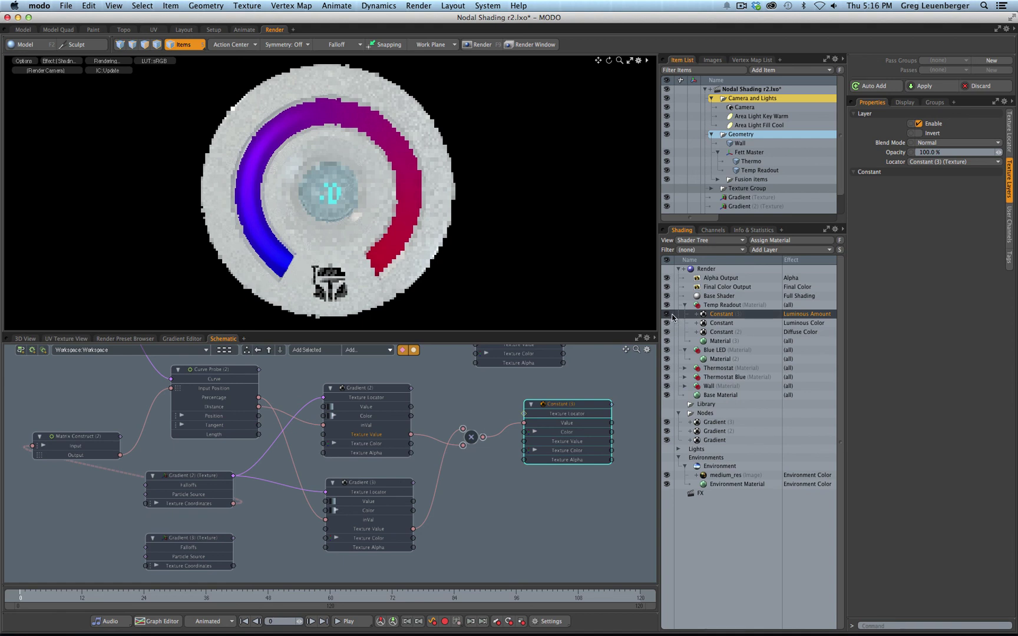
pyautogui.click(668, 315)
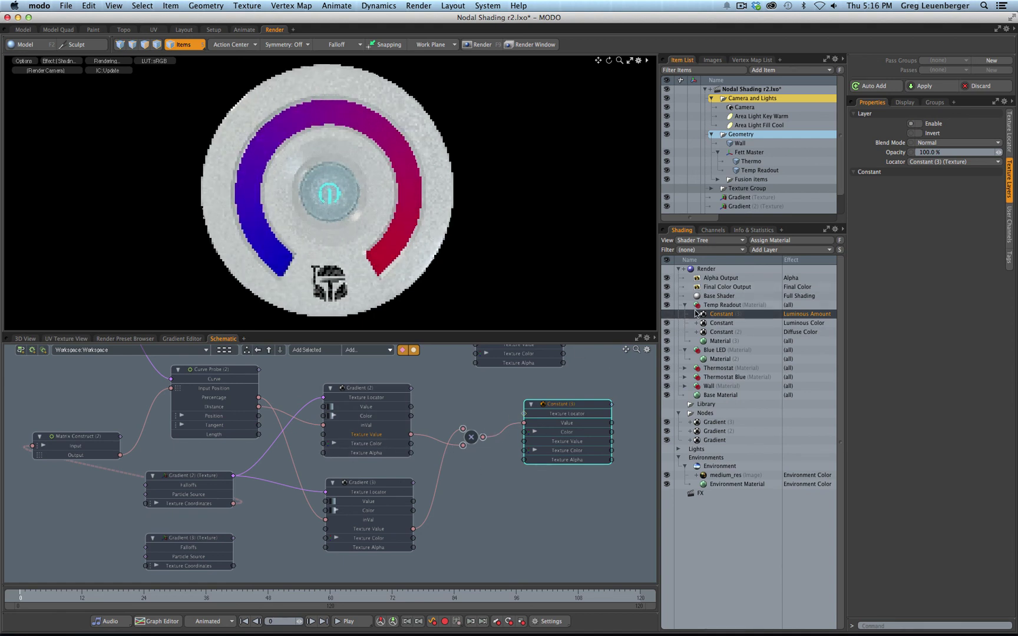
pyautogui.click(667, 314)
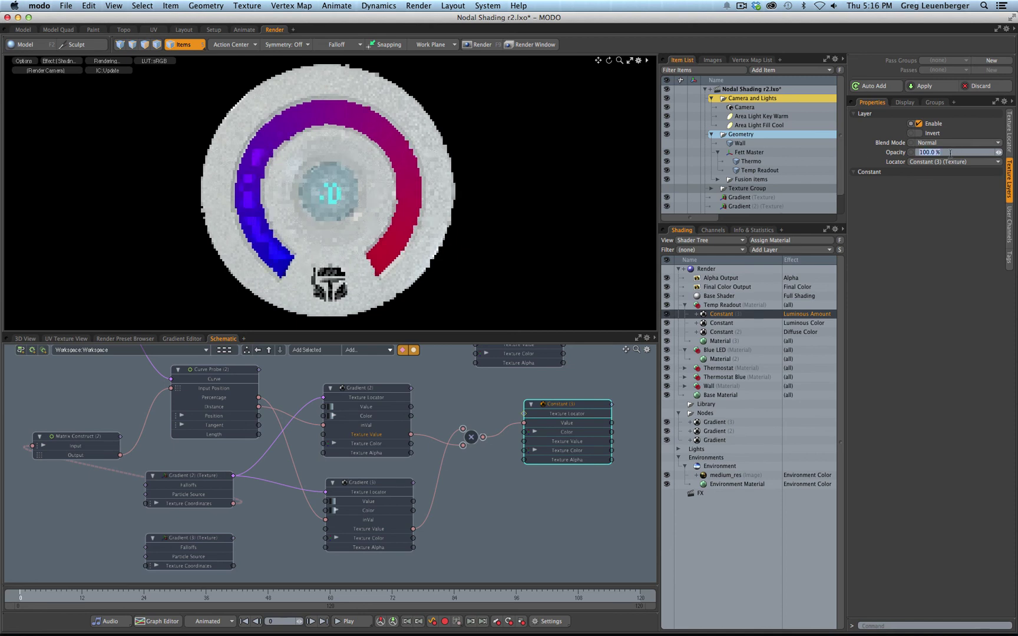
pyautogui.write('66')
pyautogui.press('Return')
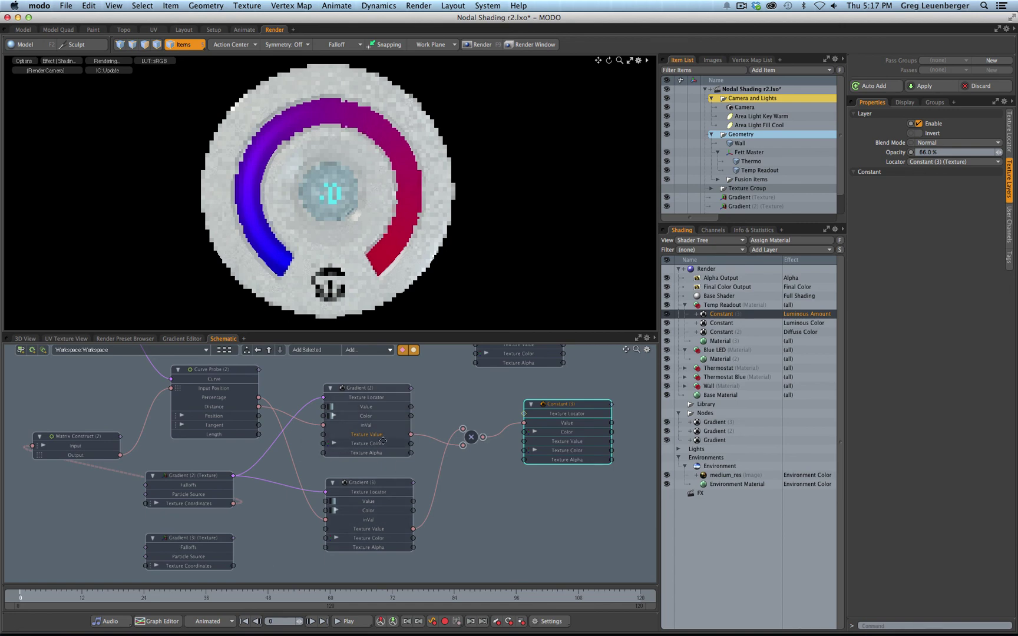
pyautogui.scroll(-3, 383, 443)
pyautogui.keyDown('alt'); pyautogui.moveTo(349, 451); pyautogui.dragTo(348, 478); pyautogui.keyUp('alt')
pyautogui.scroll(-1, 348, 475)
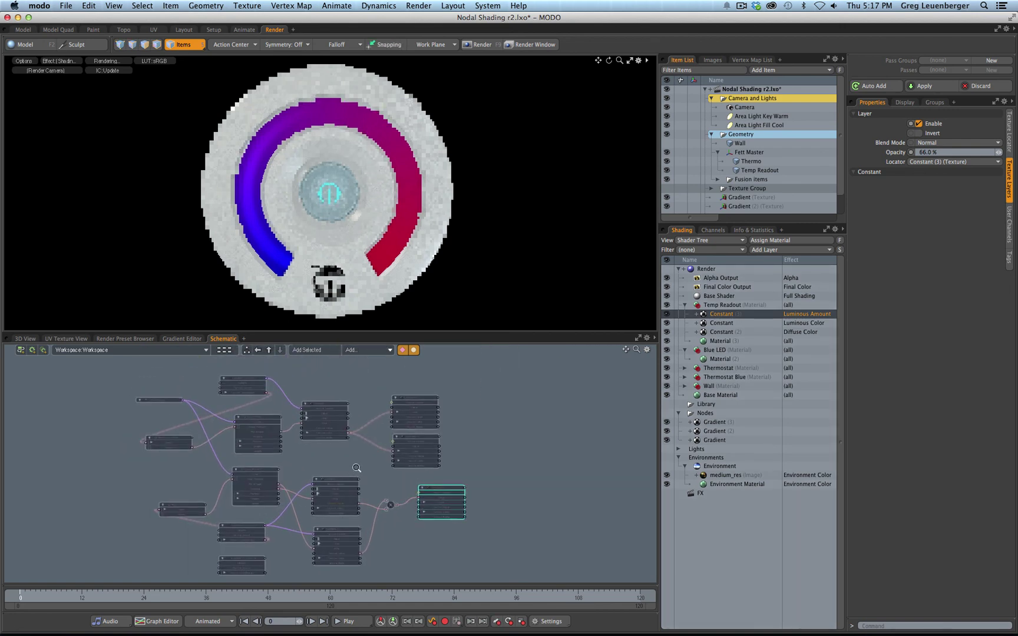
# Start a final F9 render of the thermostat scene in a separate Render window
pyautogui.press('F9')
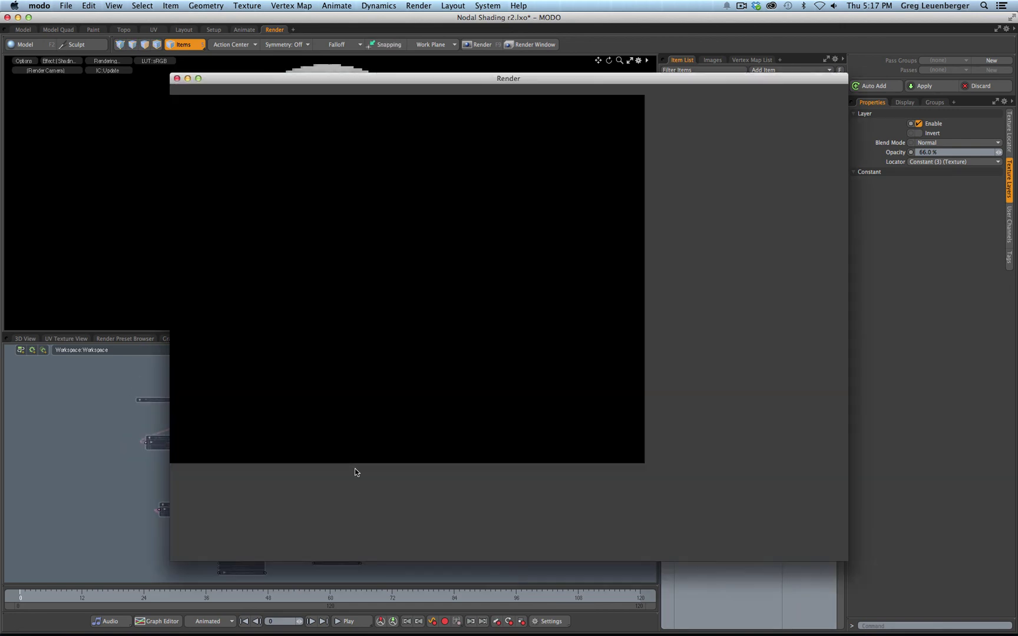